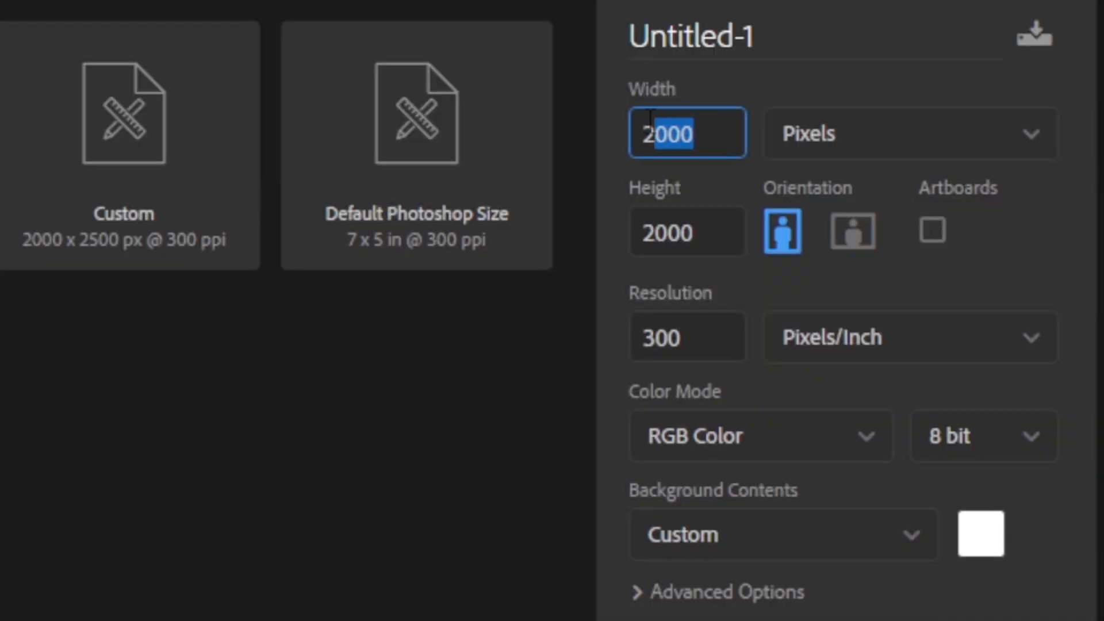
Create a 2000 x 2000 pixel document named NEW WEEK POST at 300 pixels/inch in 8-bit RGB Color.
click(632, 228)
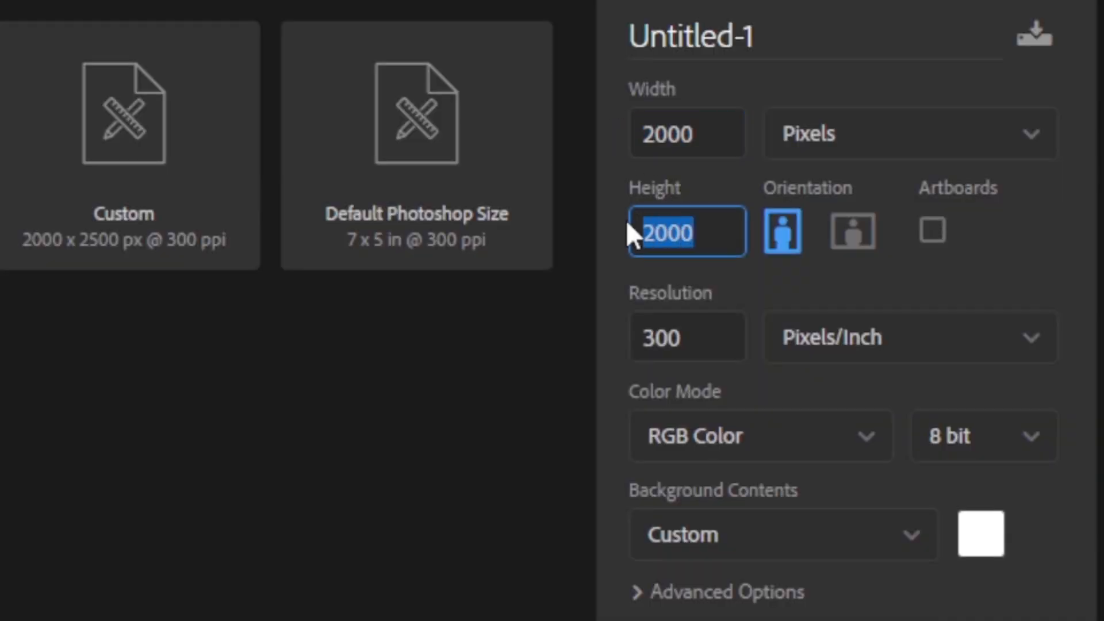
key(Tab)
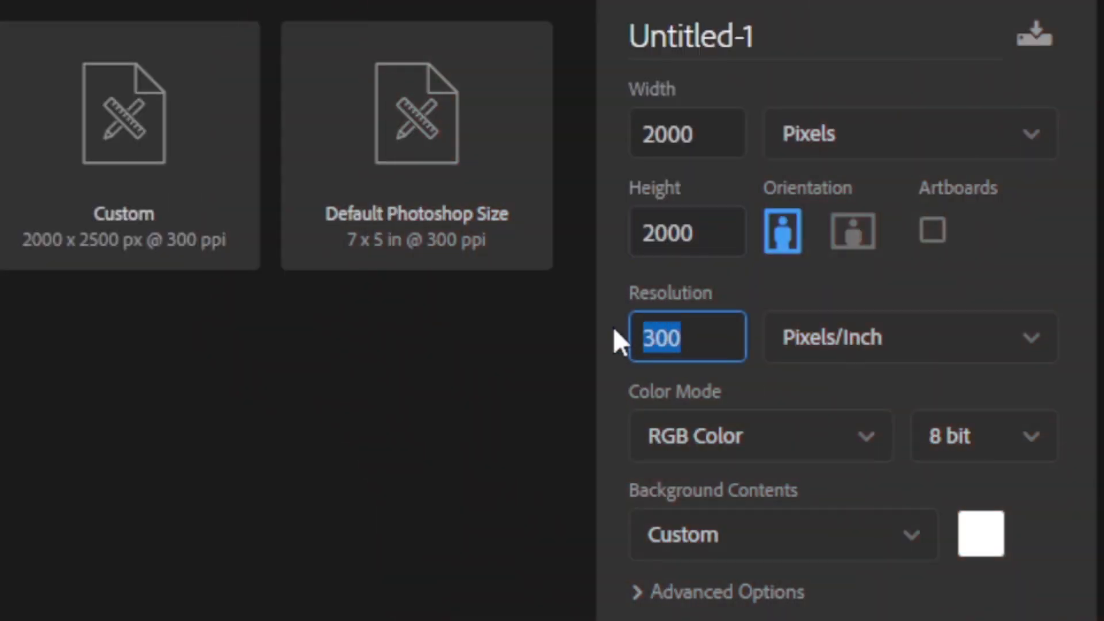
drag(778, 37, 591, 46)
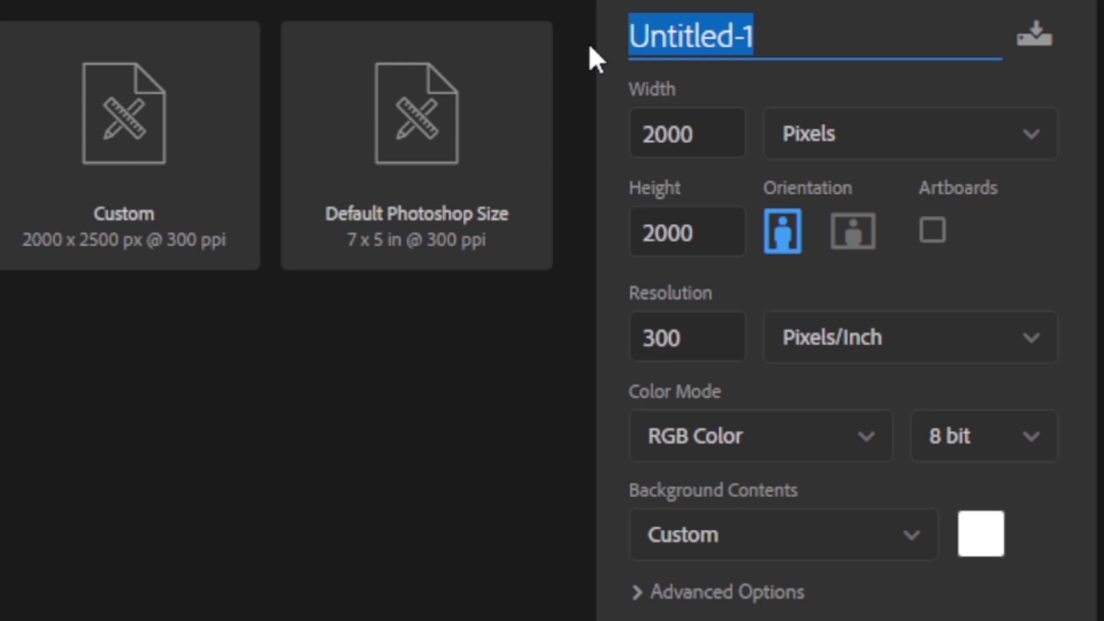
text(EEK)
key(ctrl+a)
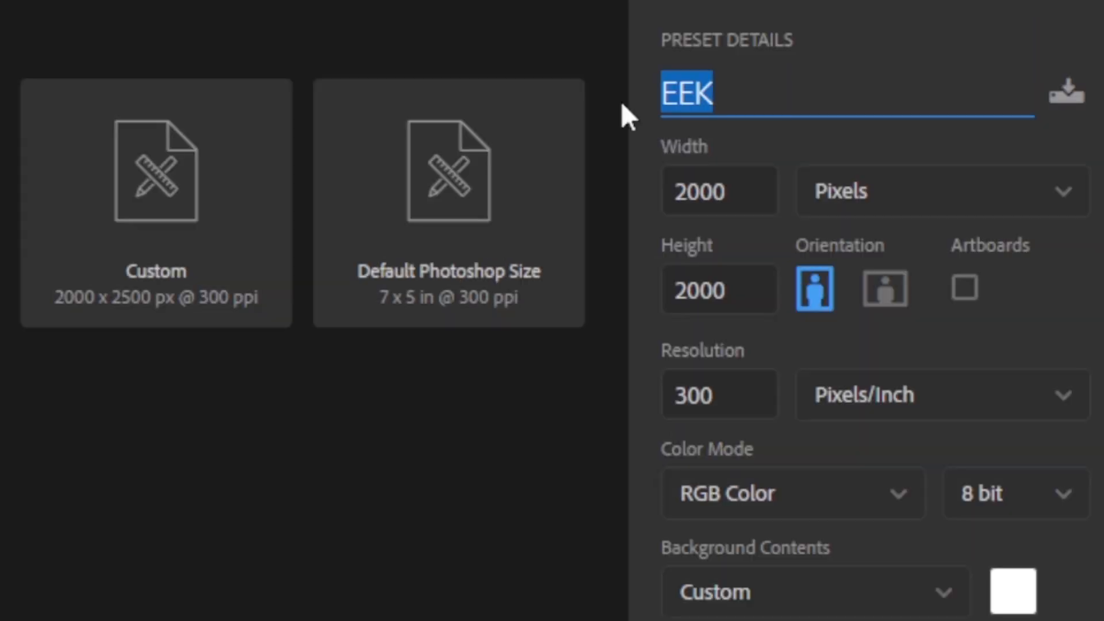
text(NEW WEEK POST)
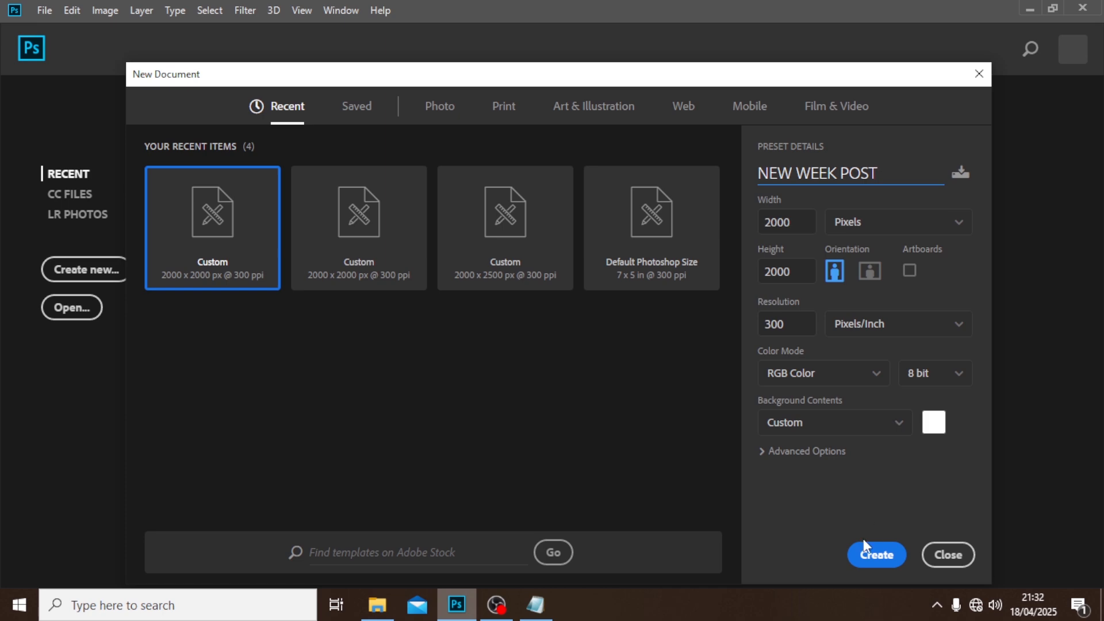
click(869, 553)
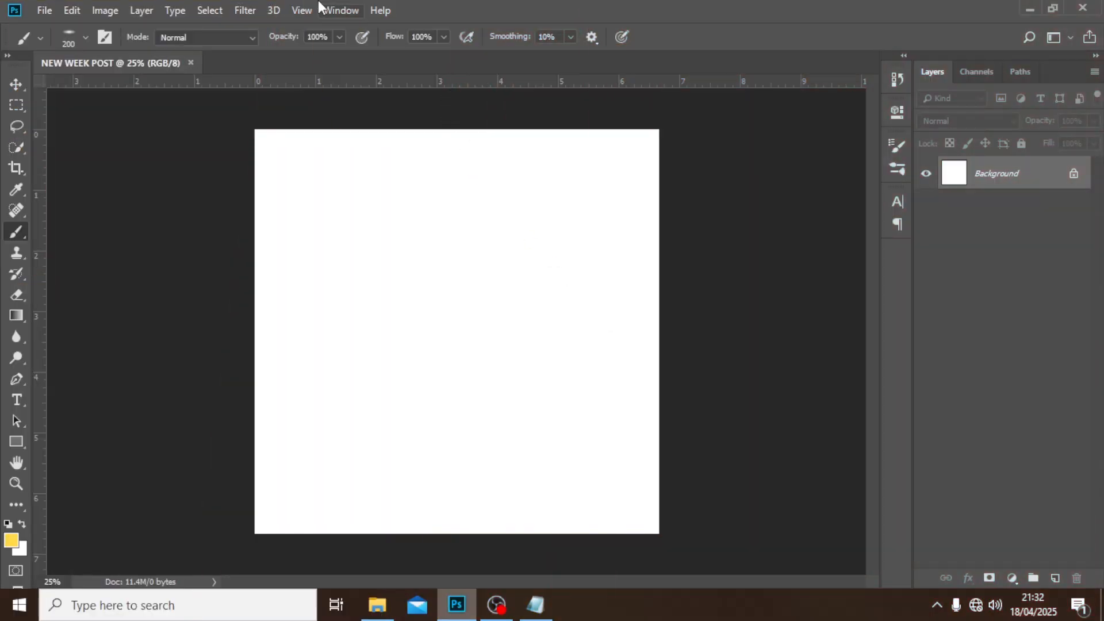
Add a guide layout with 6 columns, 6 rows and 0.3 in margins on all four sides.
click(303, 9)
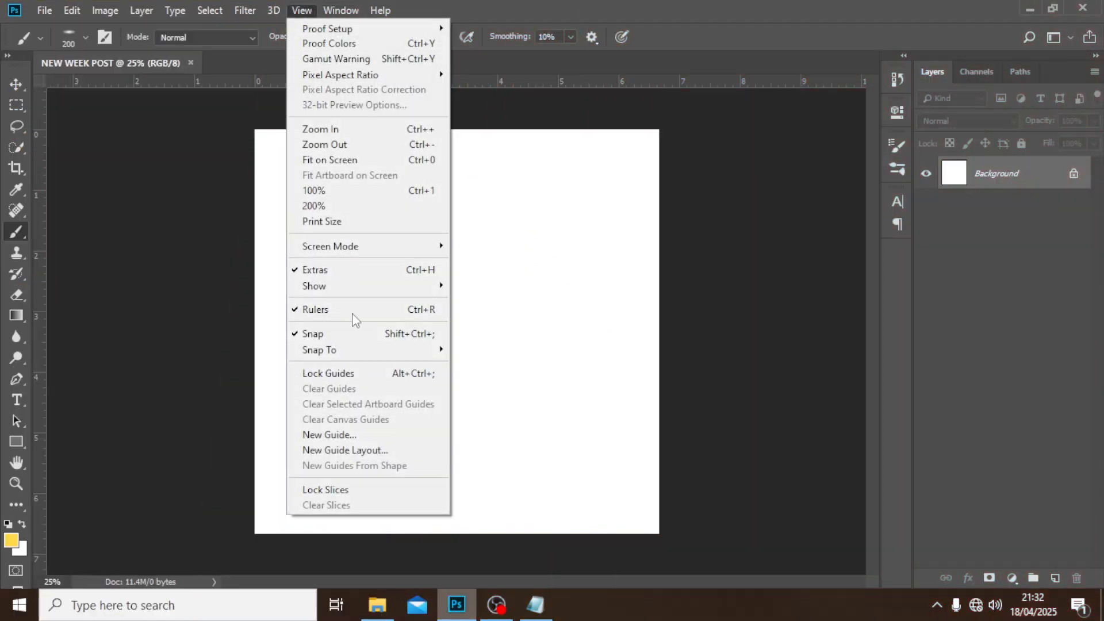
click(380, 450)
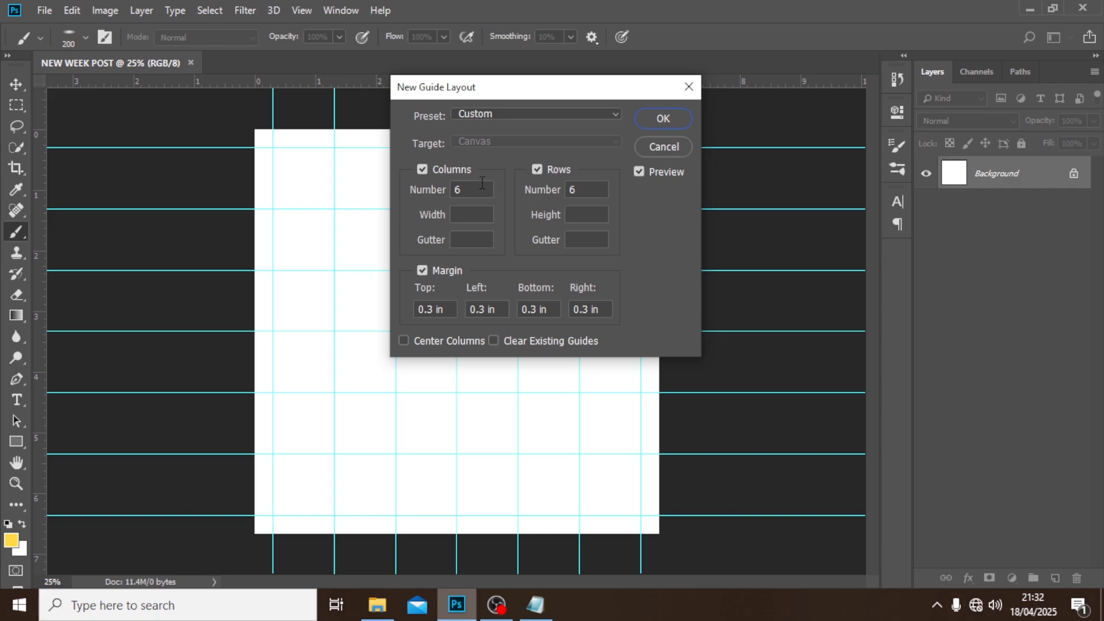
double_click(482, 188)
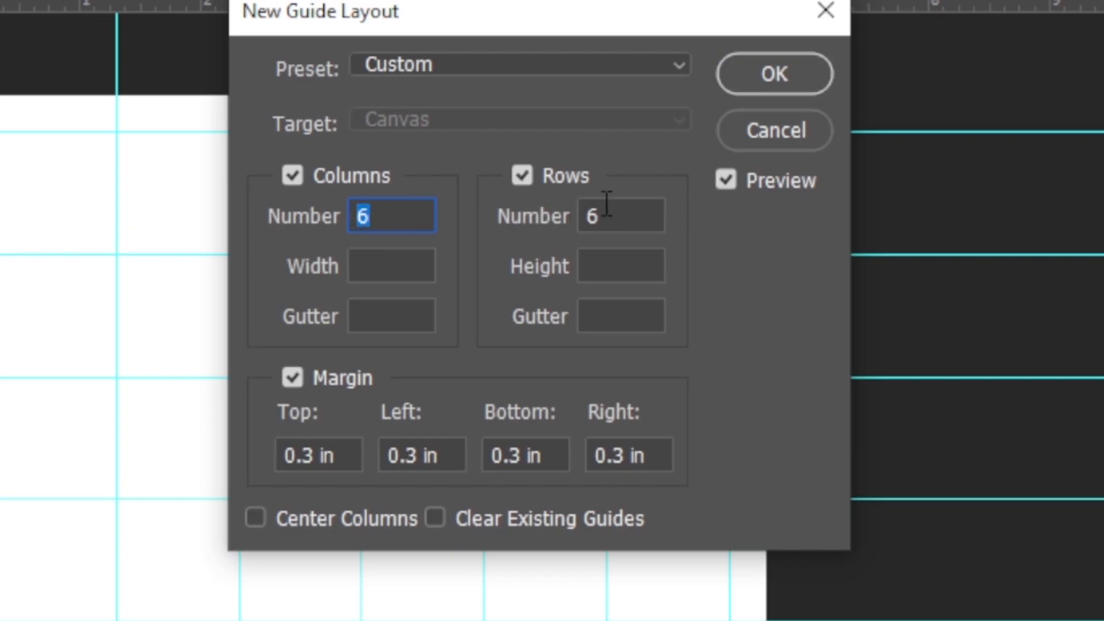
double_click(607, 210)
double_click(285, 460)
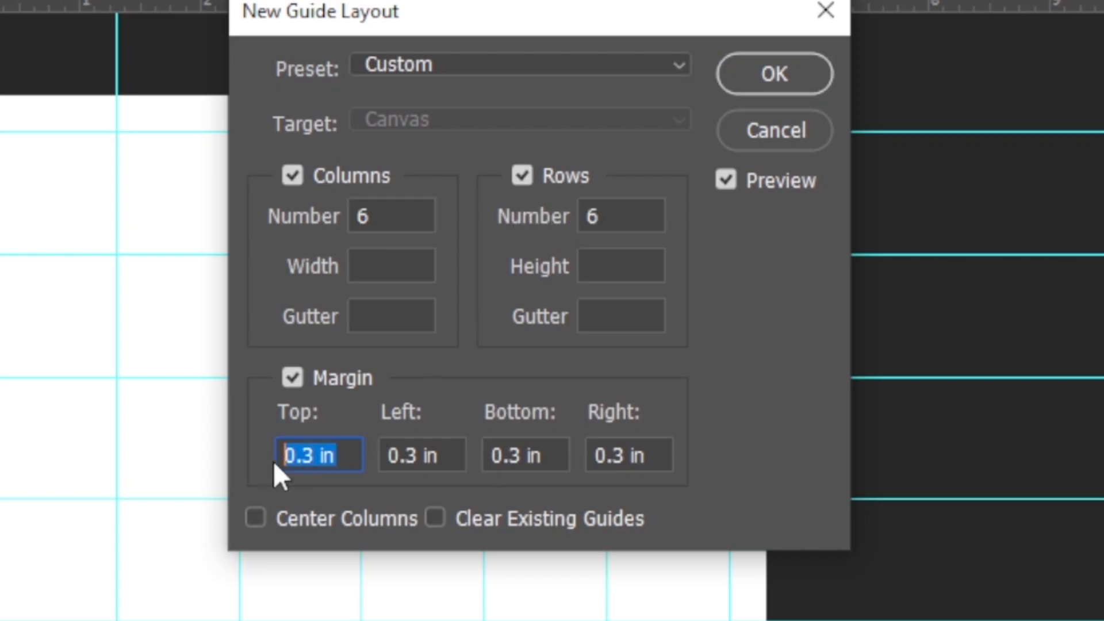
double_click(593, 213)
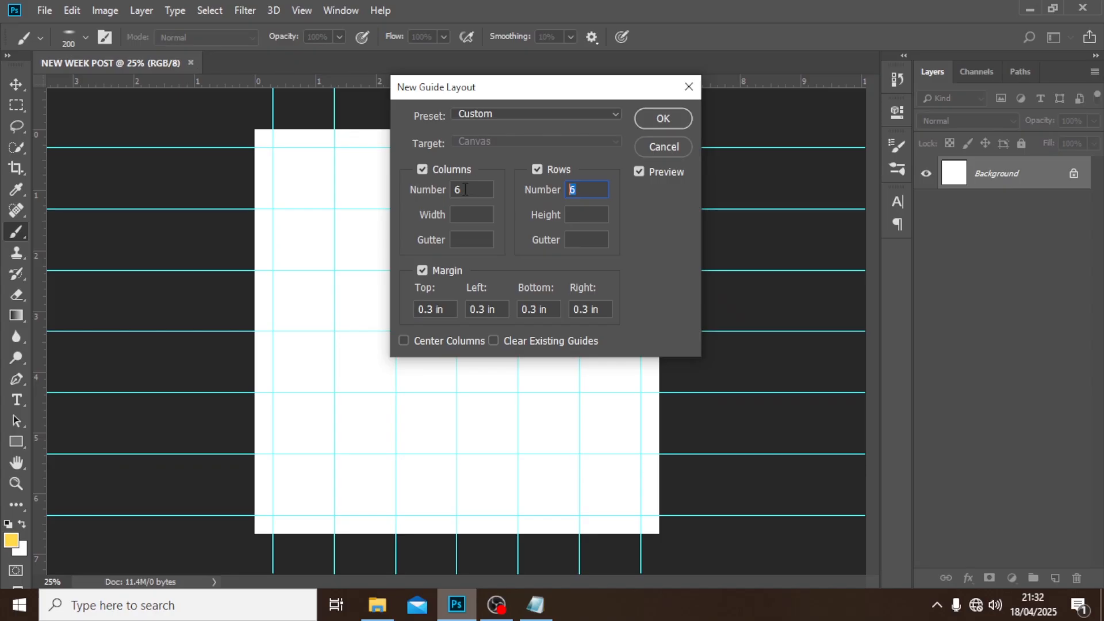
click(775, 74)
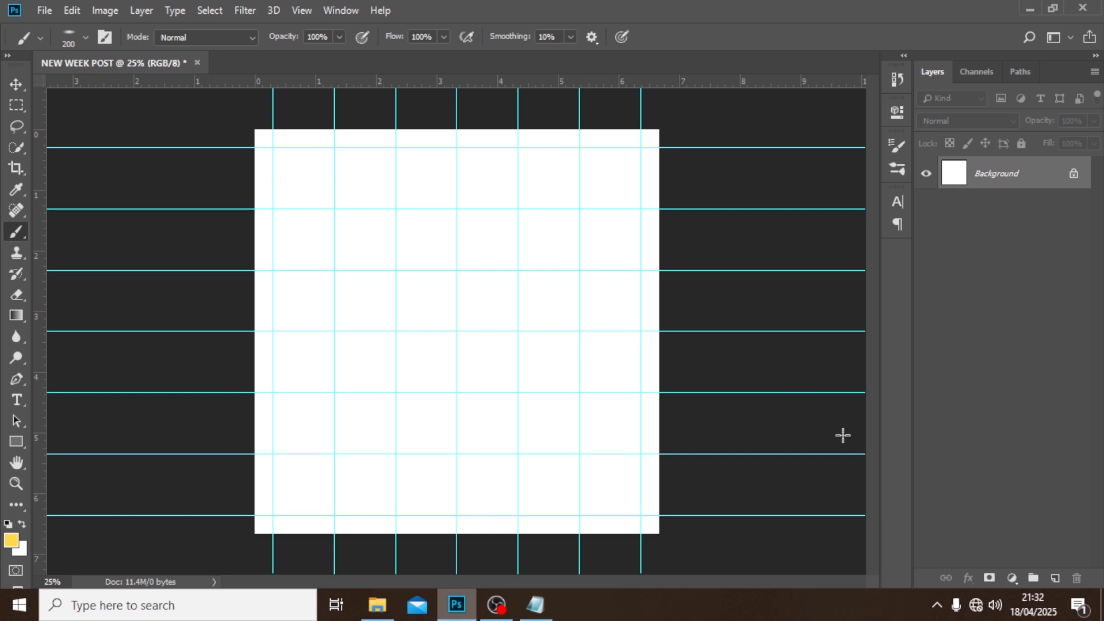
Add a Solid Color fill layer in brown 623D33 above the background.
click(1014, 578)
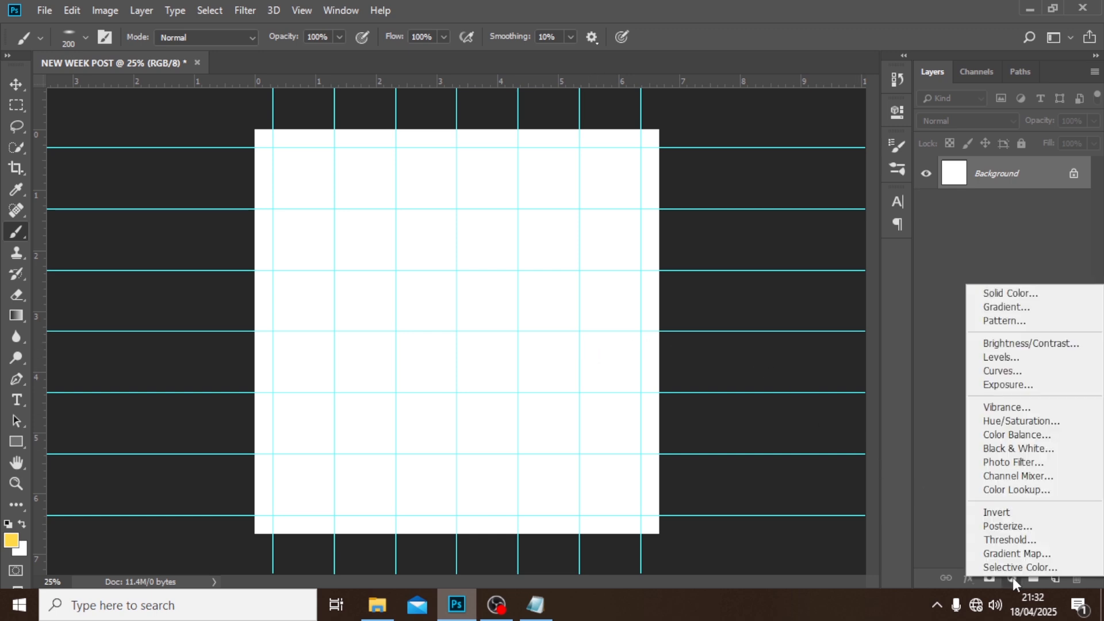
click(1016, 295)
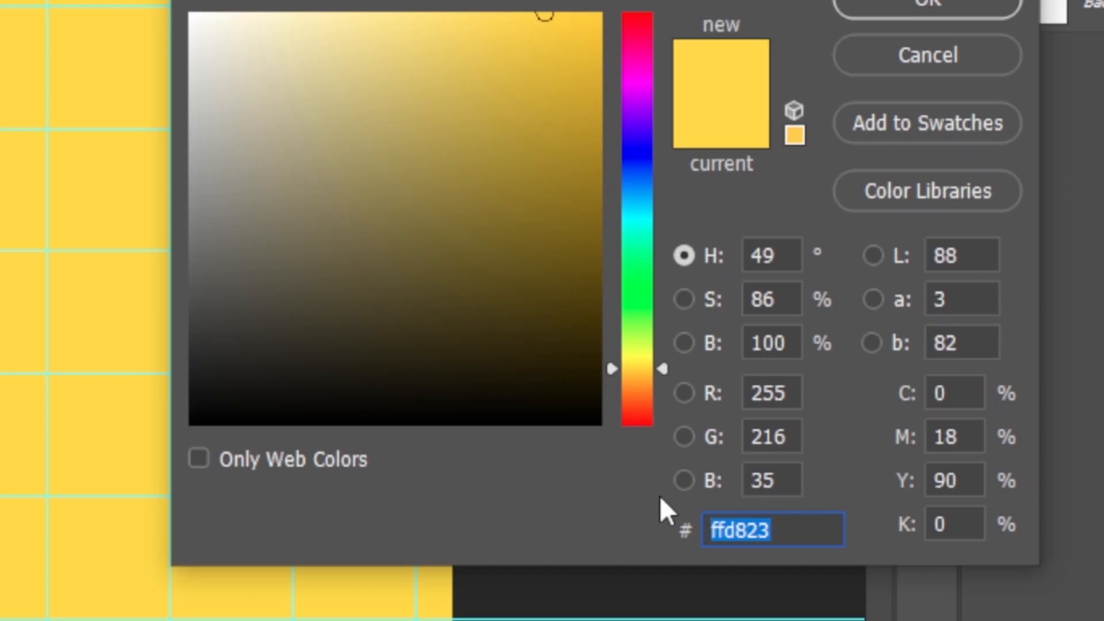
text(62)
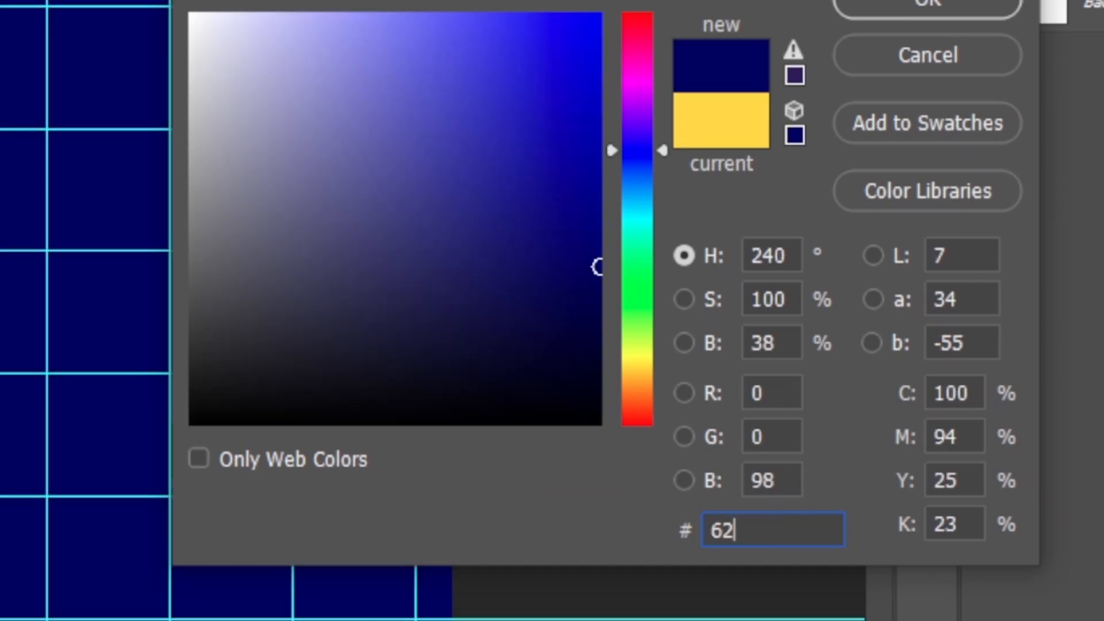
text(3D)
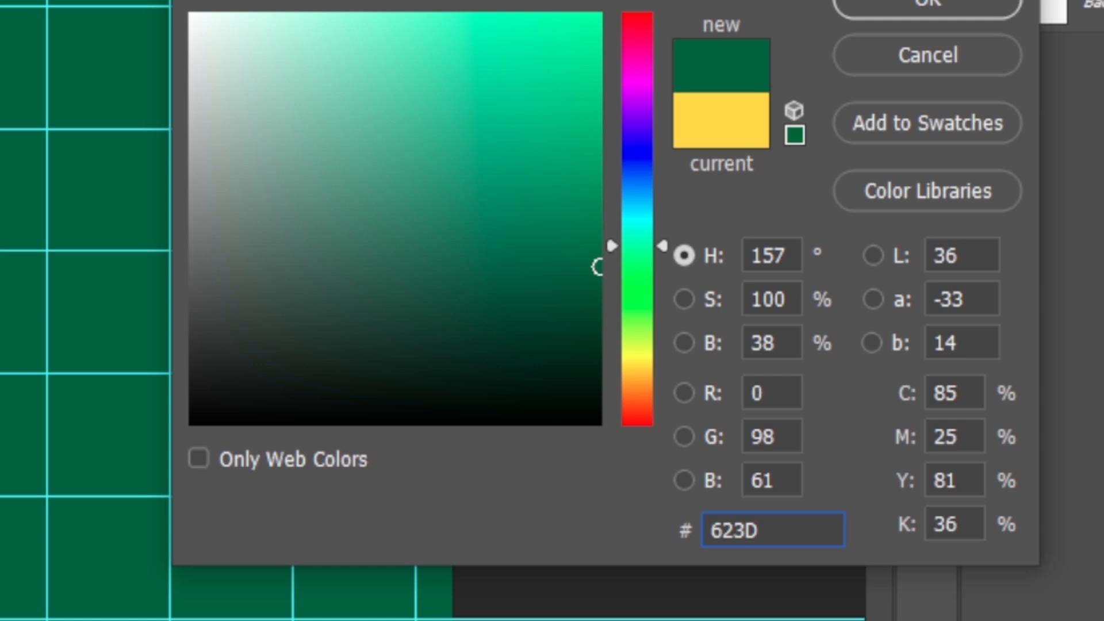
text(3)
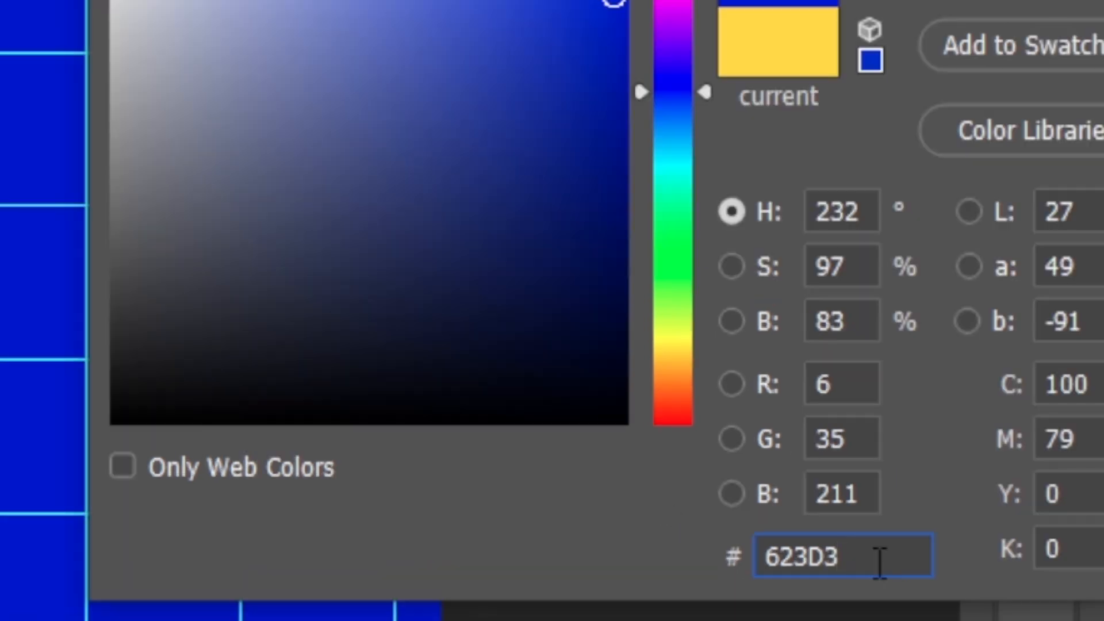
text(3)
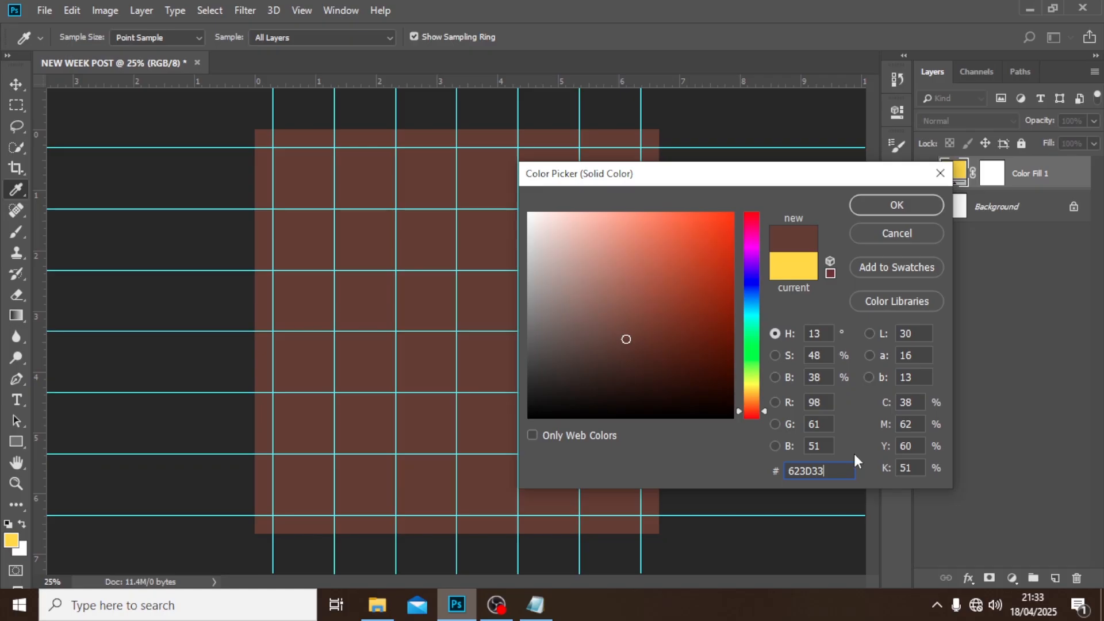
click(888, 204)
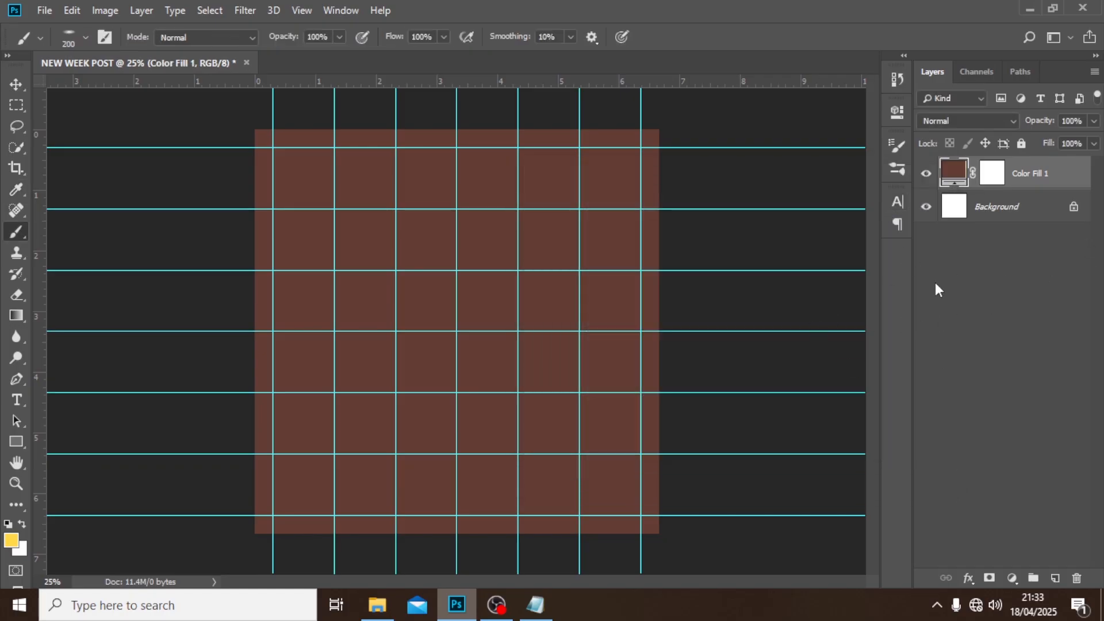
Copy the line MAY 1ST from the open Notepad file and paste it as a text layer on the upper part of the Photoshop canvas.
key(t)
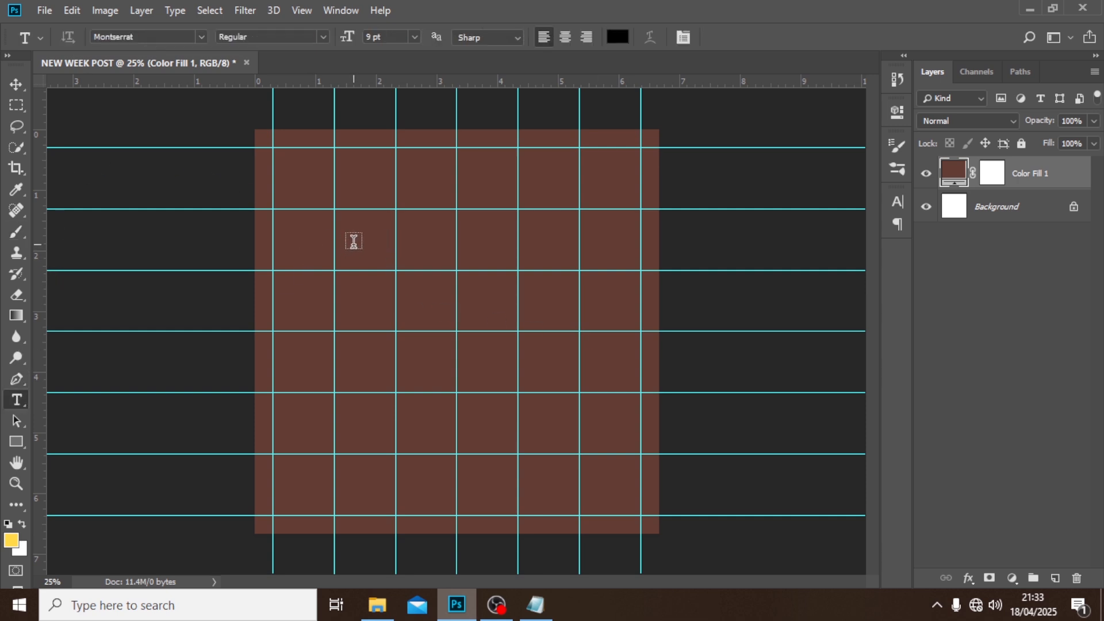
click(354, 242)
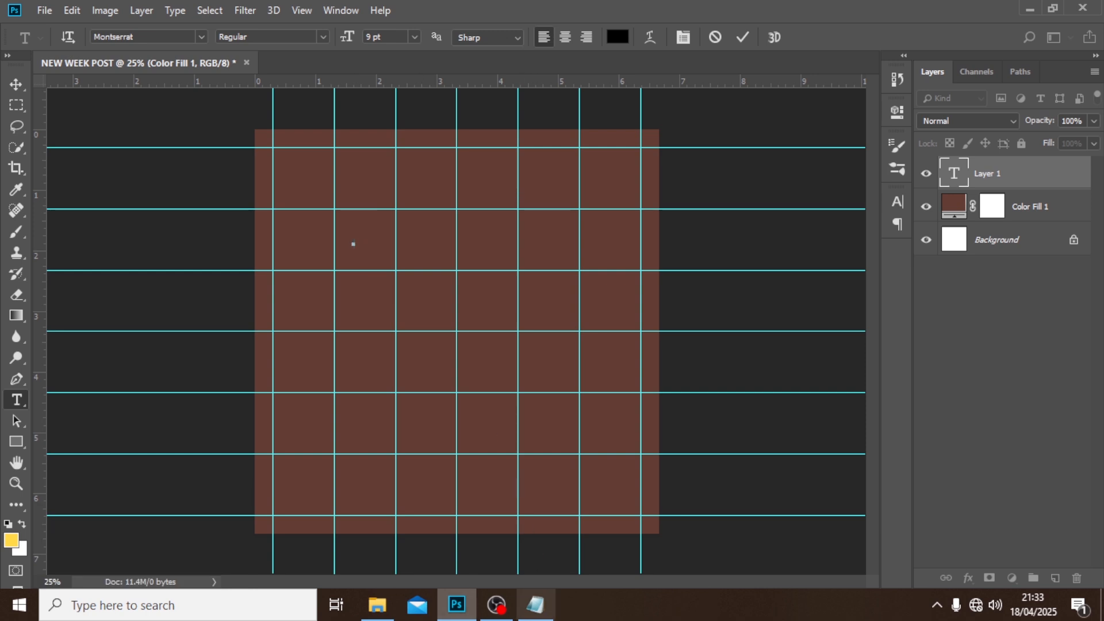
click(538, 607)
drag(545, 258, 499, 254)
key(ctrl+c)
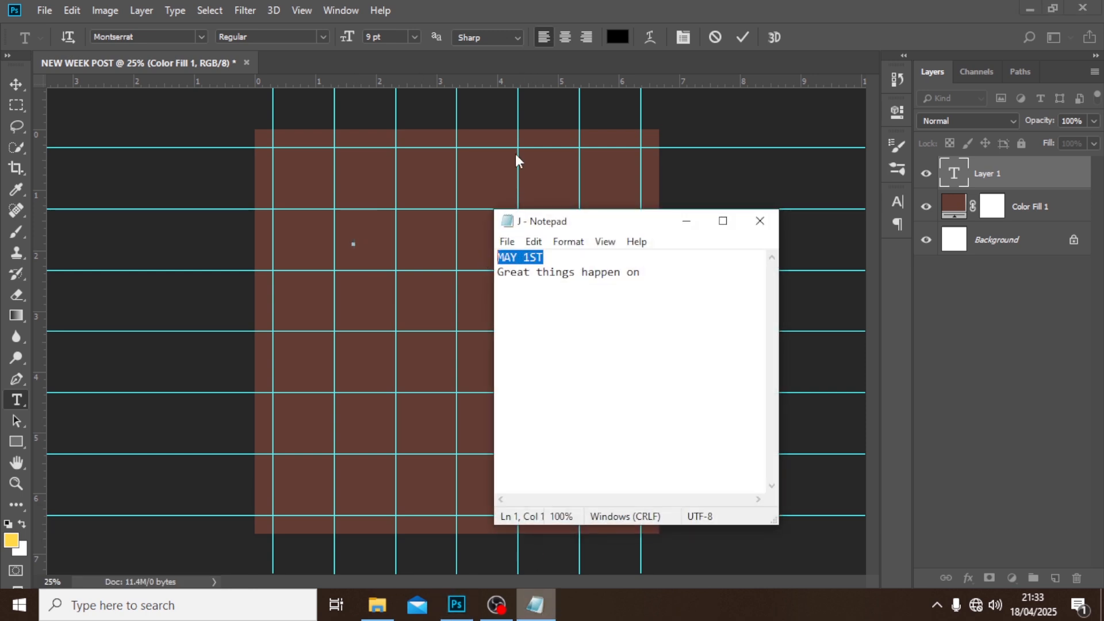
click(521, 7)
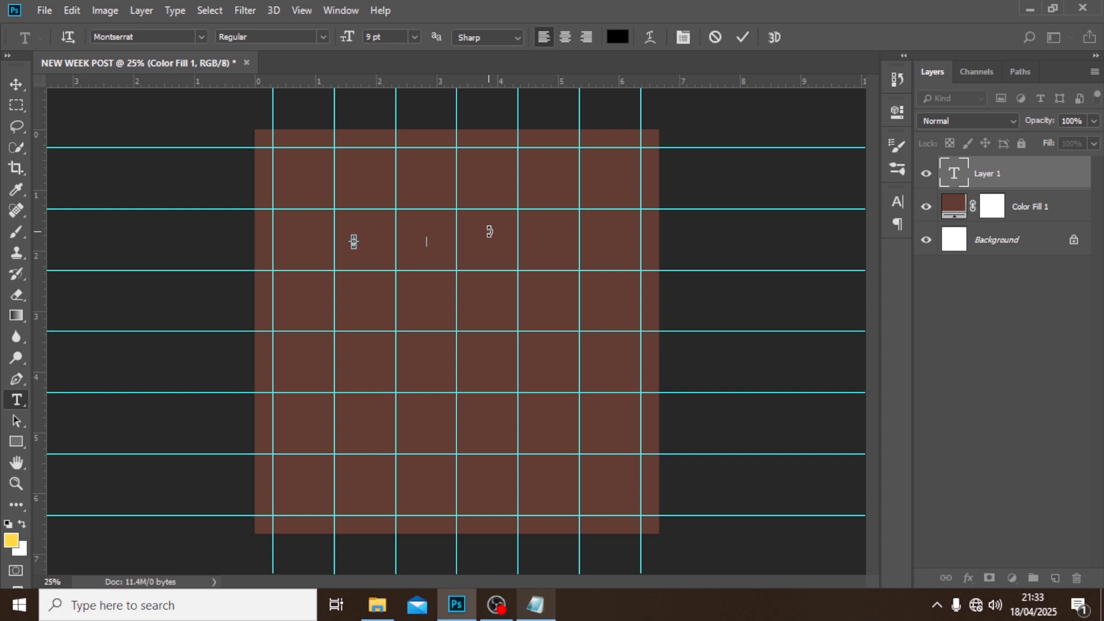
key(ctrl+v)
click(948, 176)
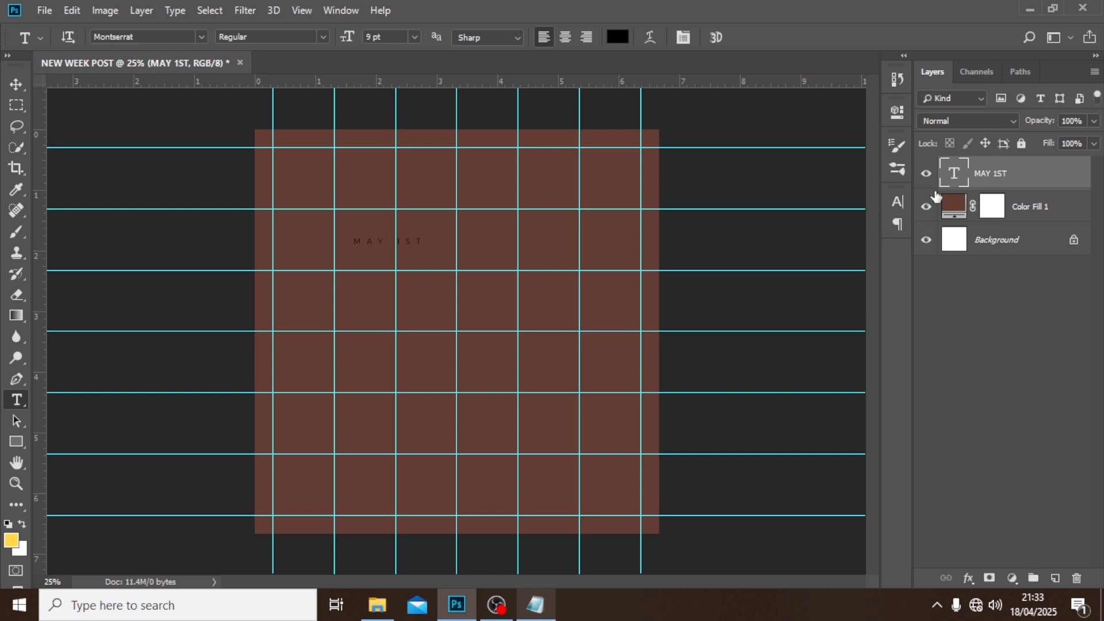
Set the MAY 1ST text to the Impact font at 100 pt.
click(896, 203)
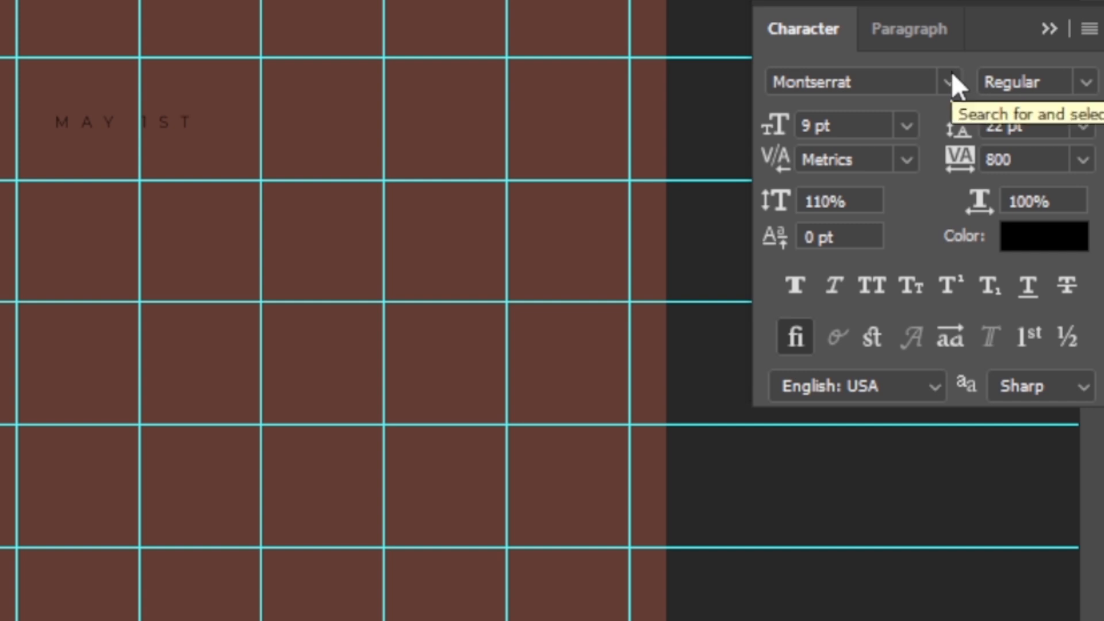
click(950, 81)
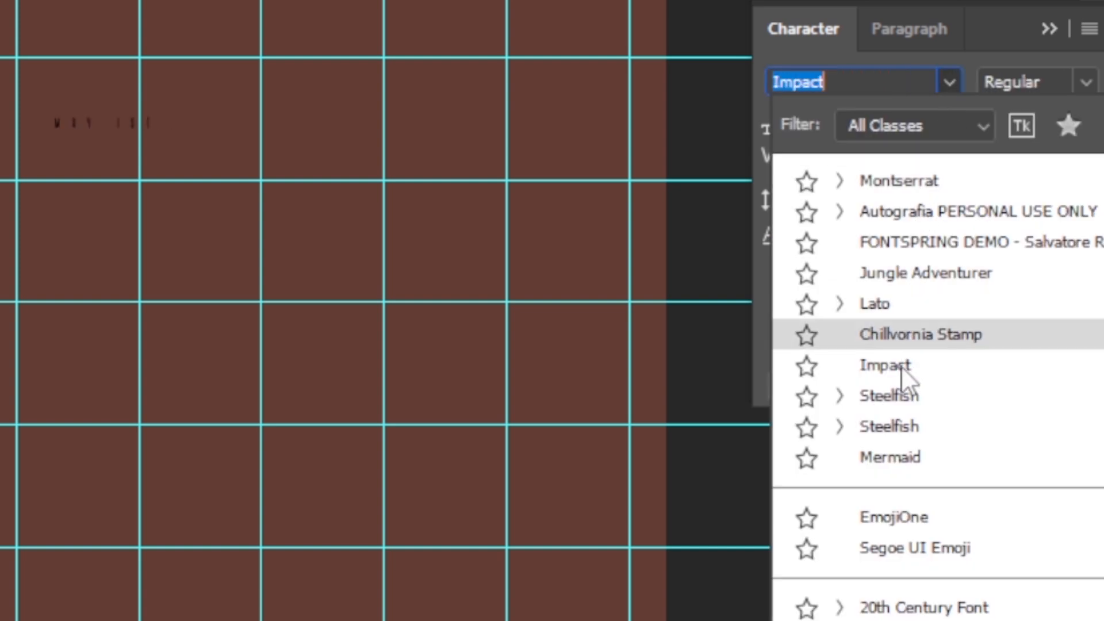
click(902, 366)
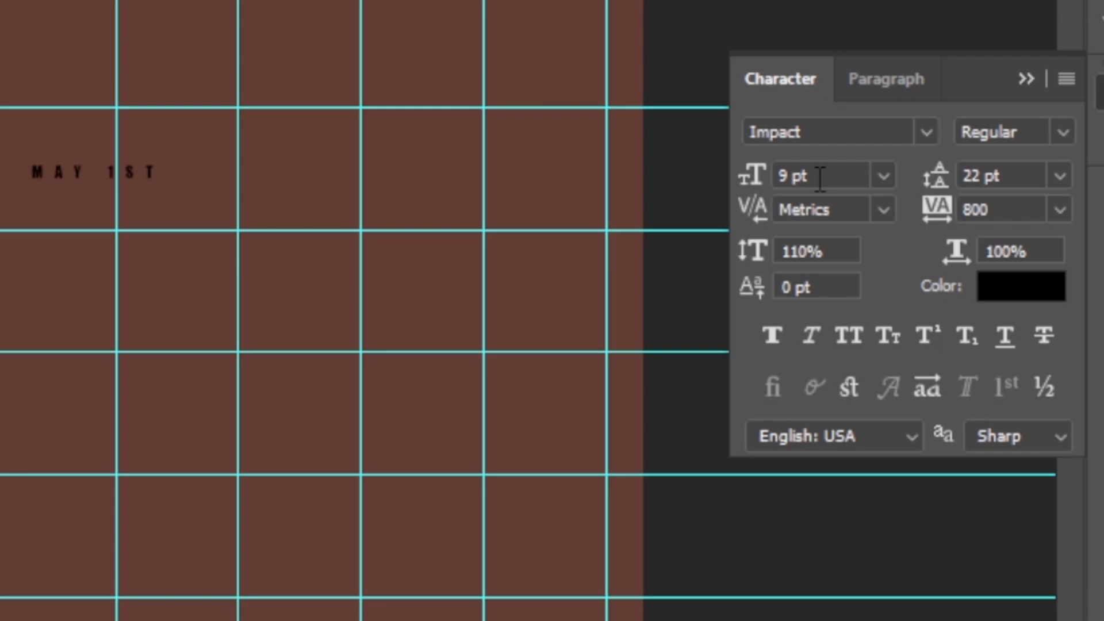
drag(748, 244, 693, 241)
text(100)
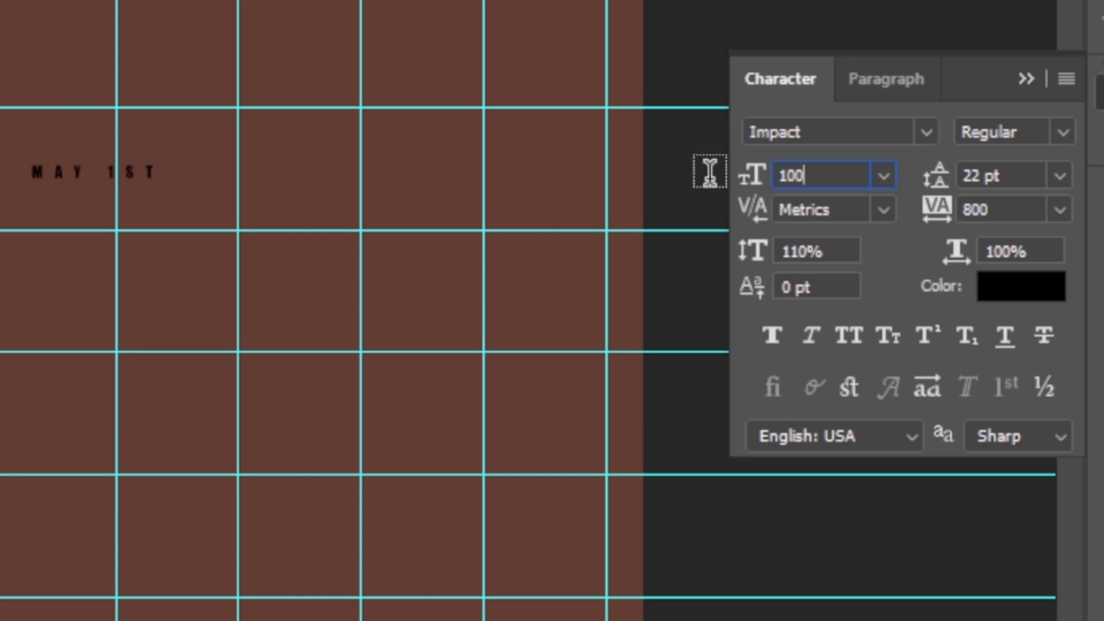
key(Return)
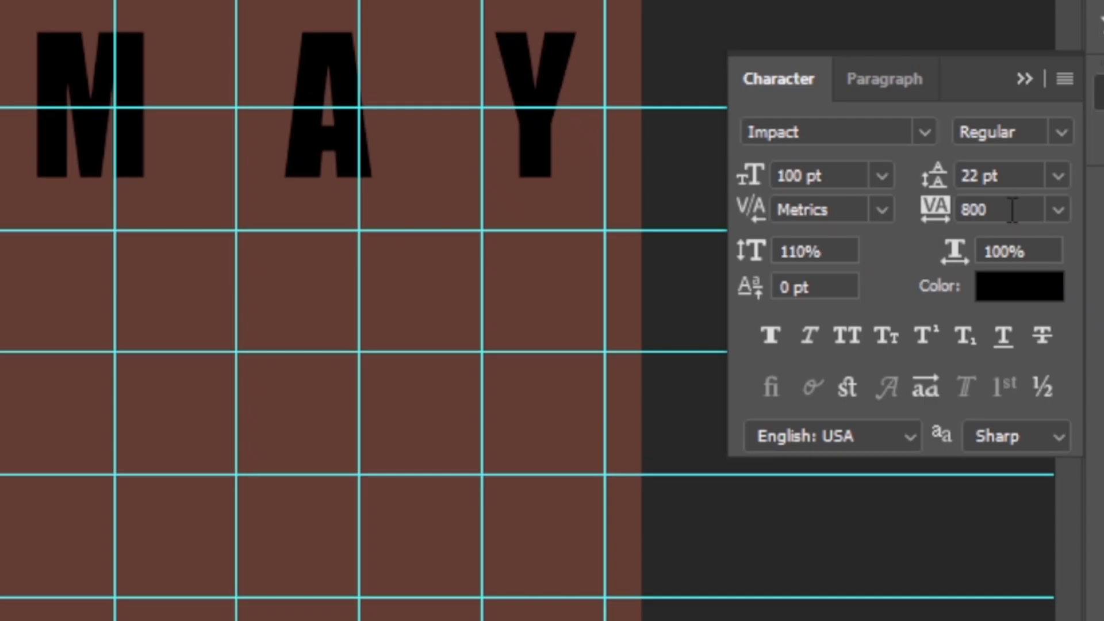
Set the MAY 1ST text's tracking to -10 and apply faux italic.
click(806, 257)
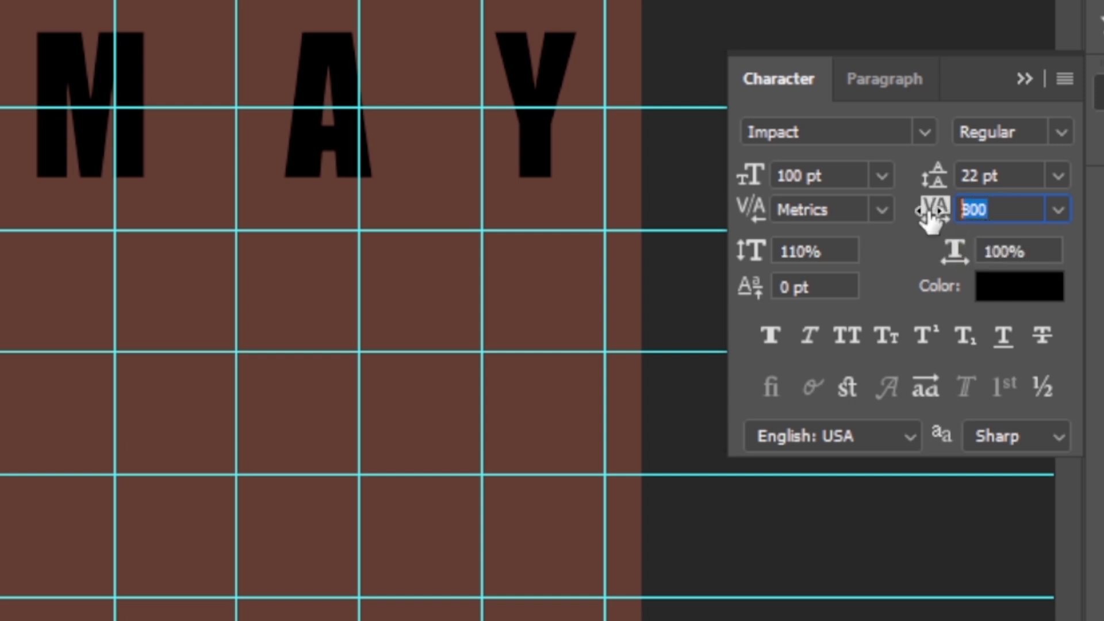
text(-10)
key(Return)
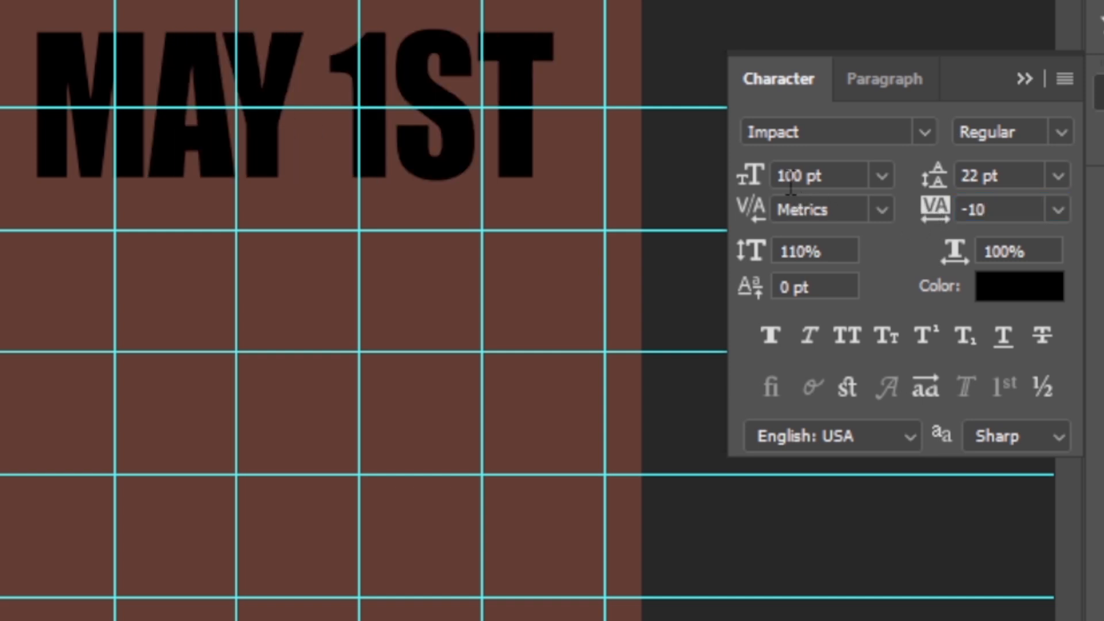
click(811, 336)
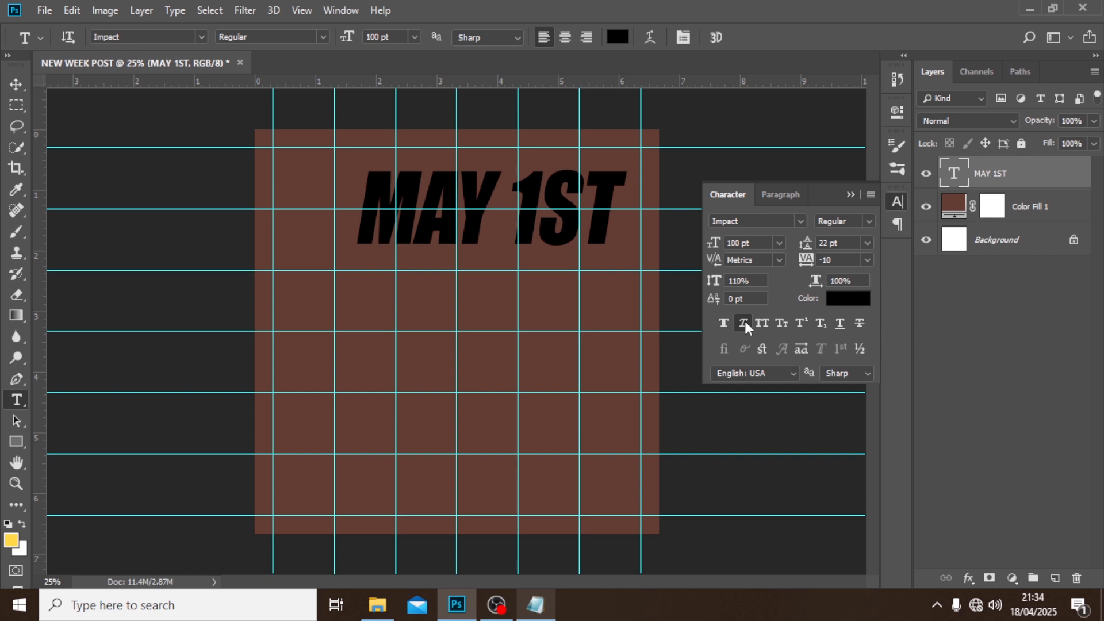
Set the MAY 1ST text color to yellow FFC702.
click(844, 298)
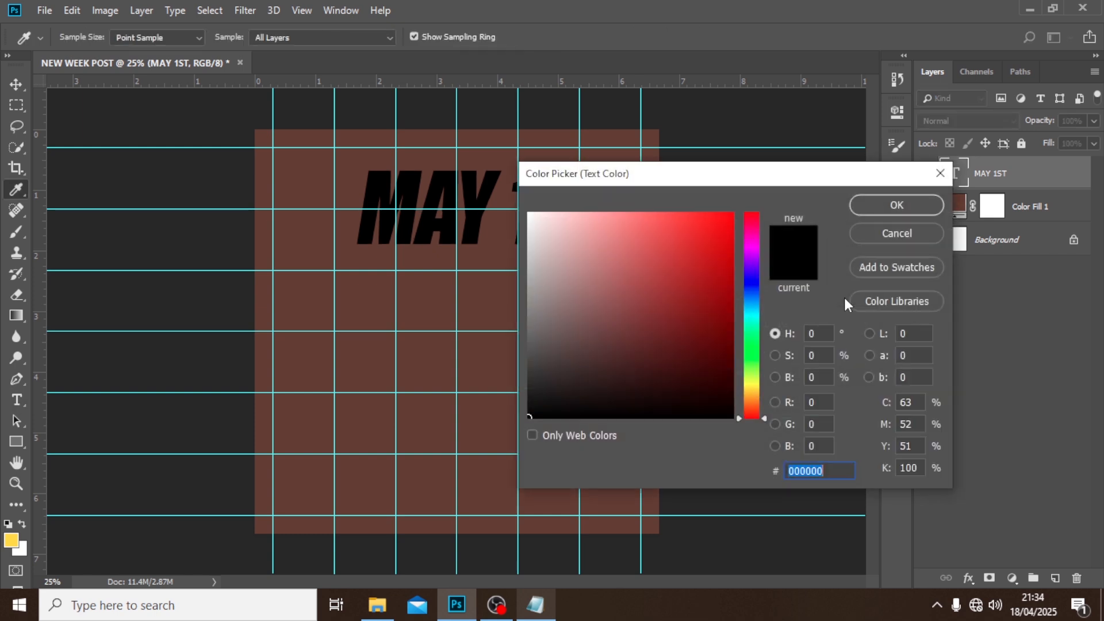
text(FFC70)
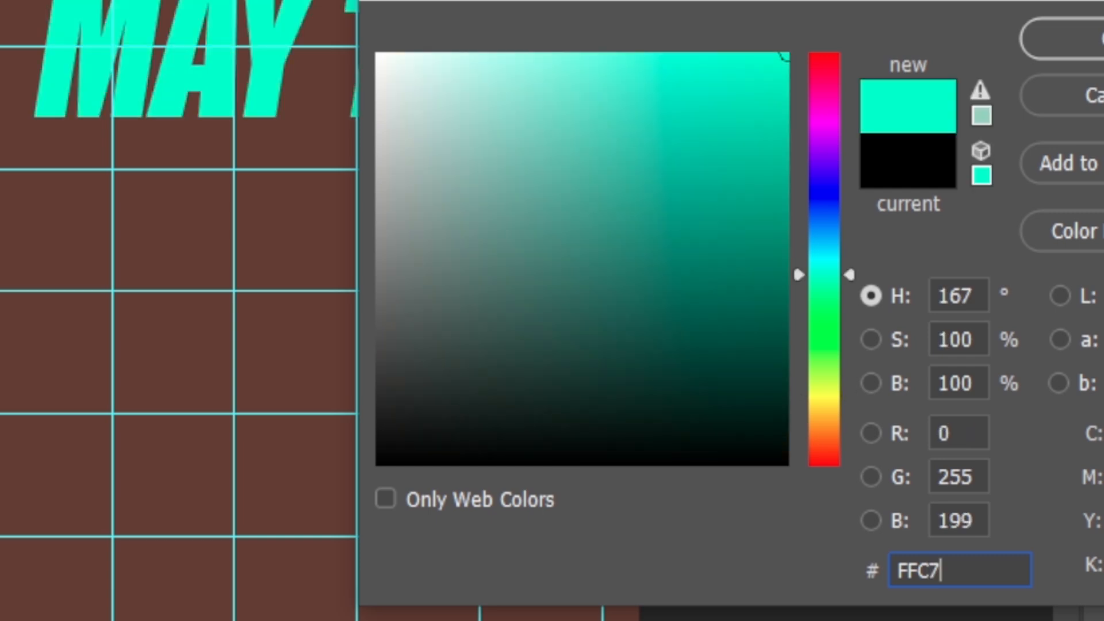
text(2)
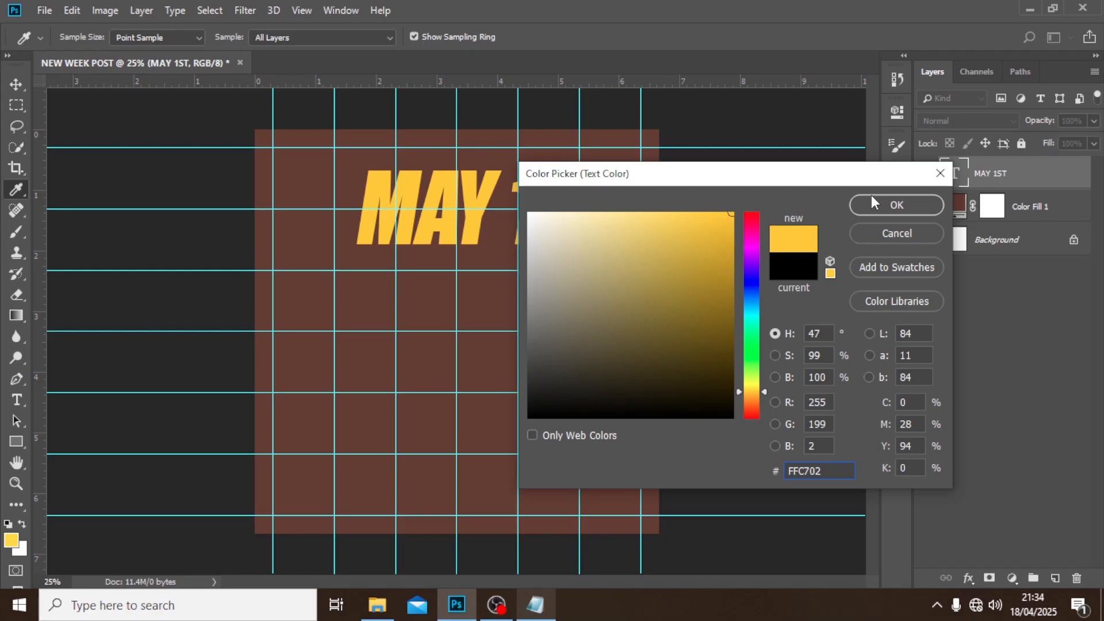
click(1047, 26)
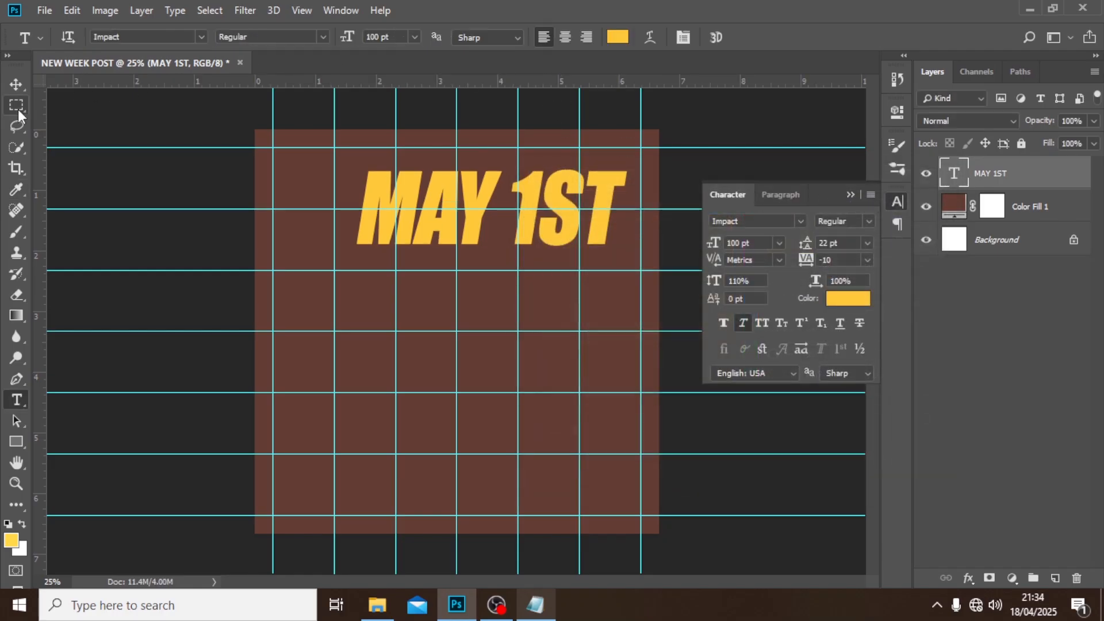
Move the MAY 1ST text to the horizontal center of the canvas, just below its top quarter line.
click(16, 84)
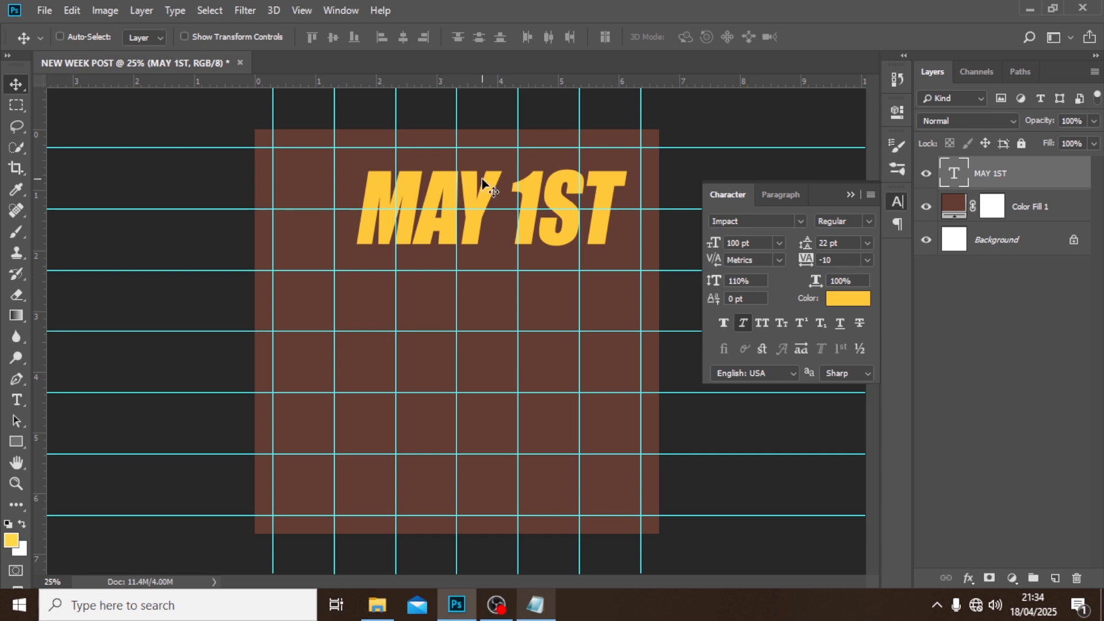
drag(488, 182, 424, 155)
key(ctrl+t)
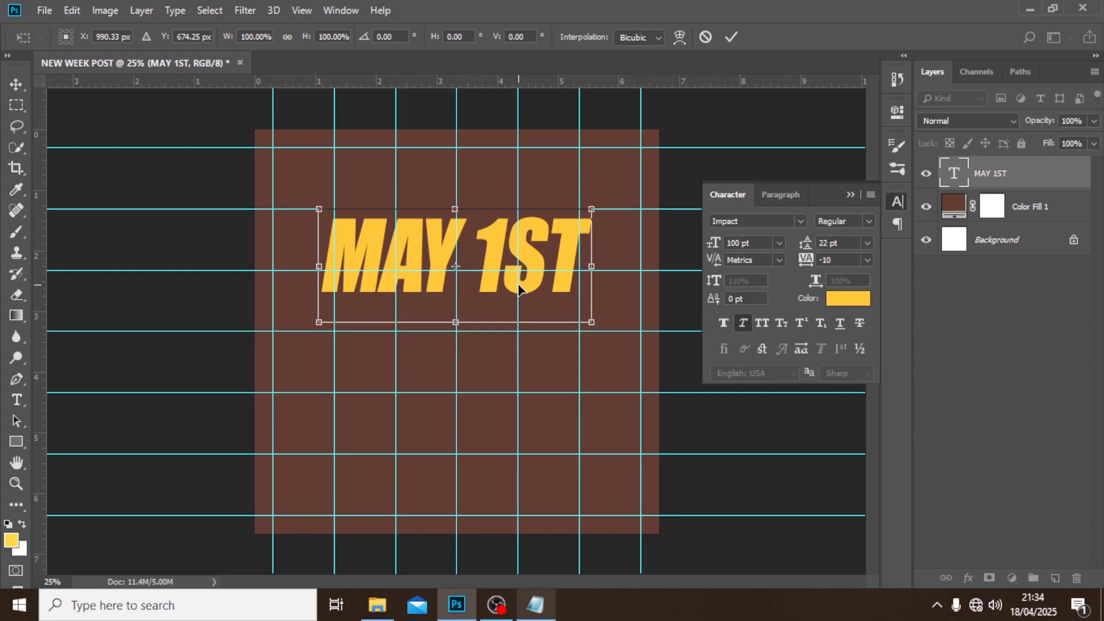
key(Return)
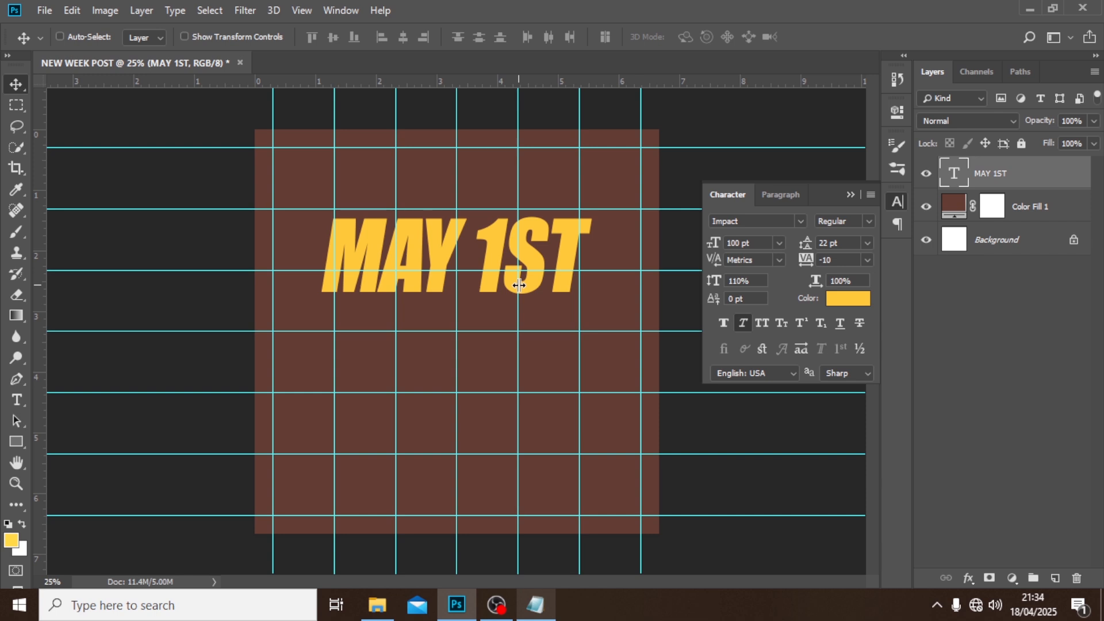
Duplicate the MAY 1ST text layer three times and move the topmost copy straight down to the lower part of the canvas.
key(ctrl)
key(ctrl+j)
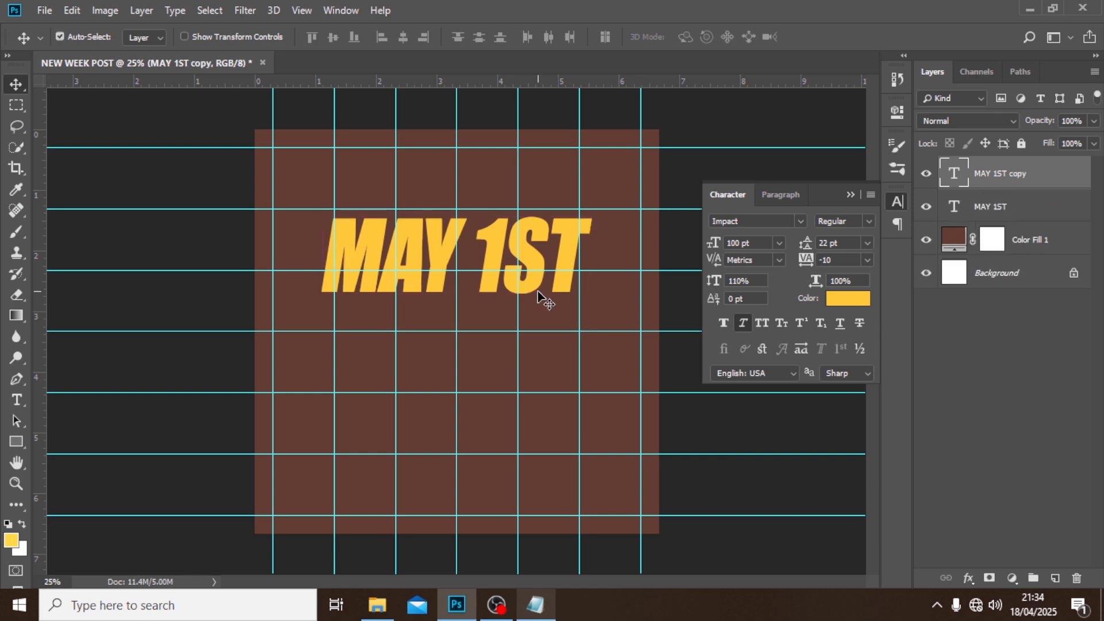
key(ctrl+j)
key(ctrl+j)
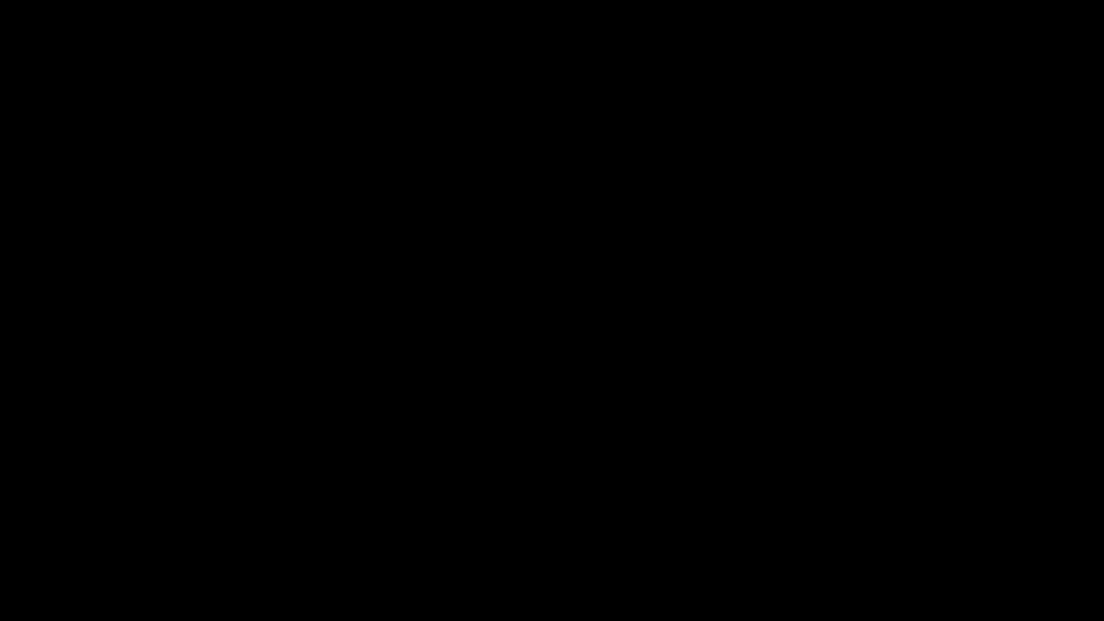
drag(515, 239, 526, 402)
drag(500, 460, 498, 523)
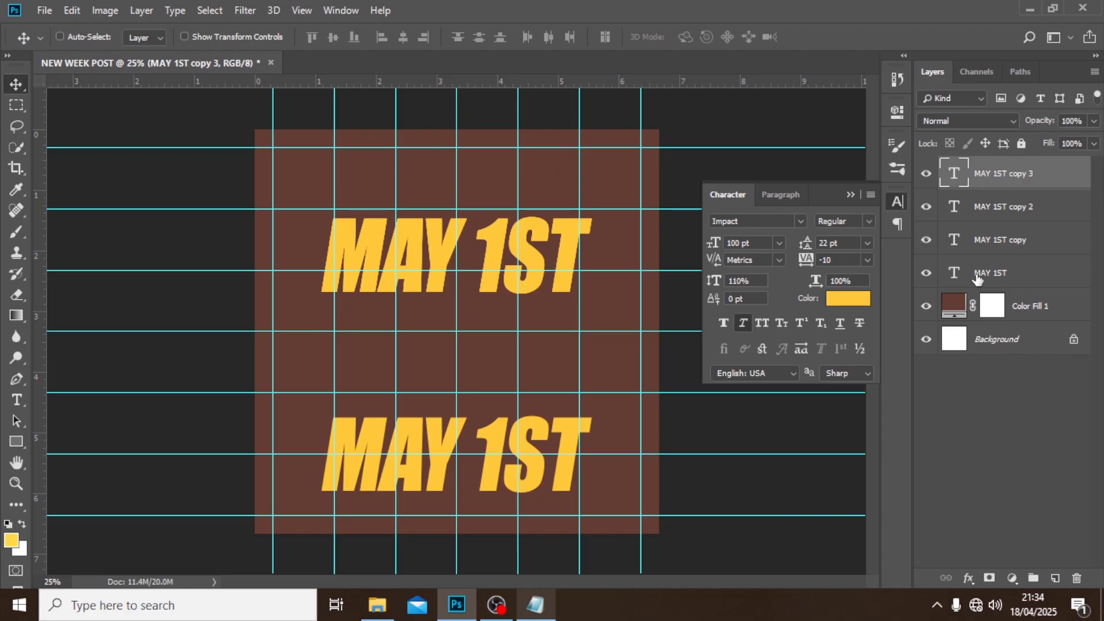
Raise the original MAY 1ST line and distribute all four text layers vertically so the lines no longer overlap.
shift+click(978, 276)
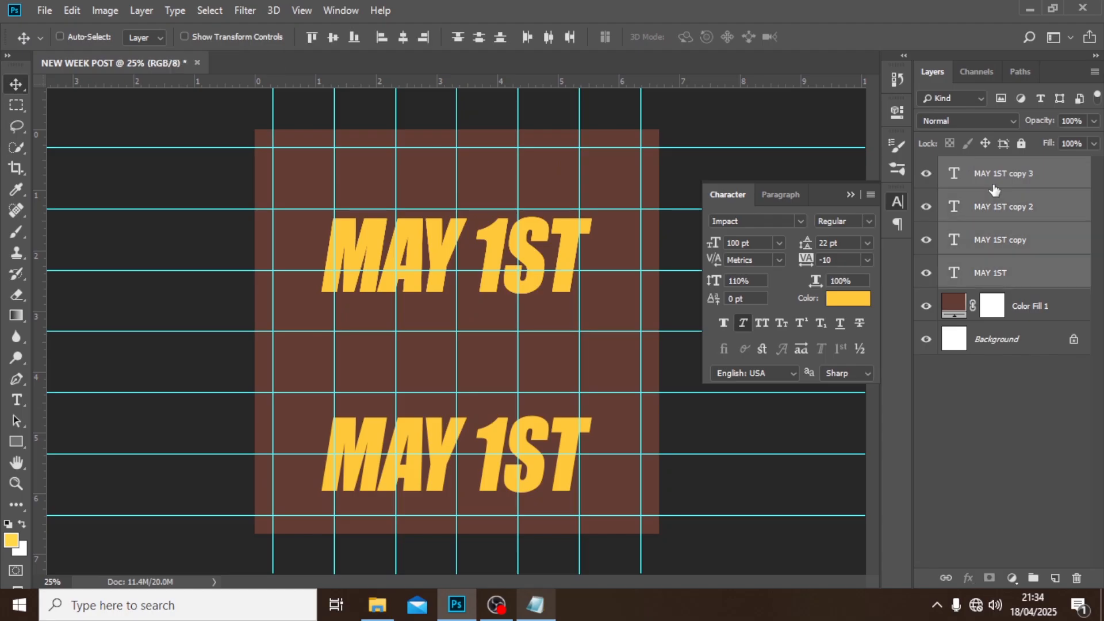
click(478, 37)
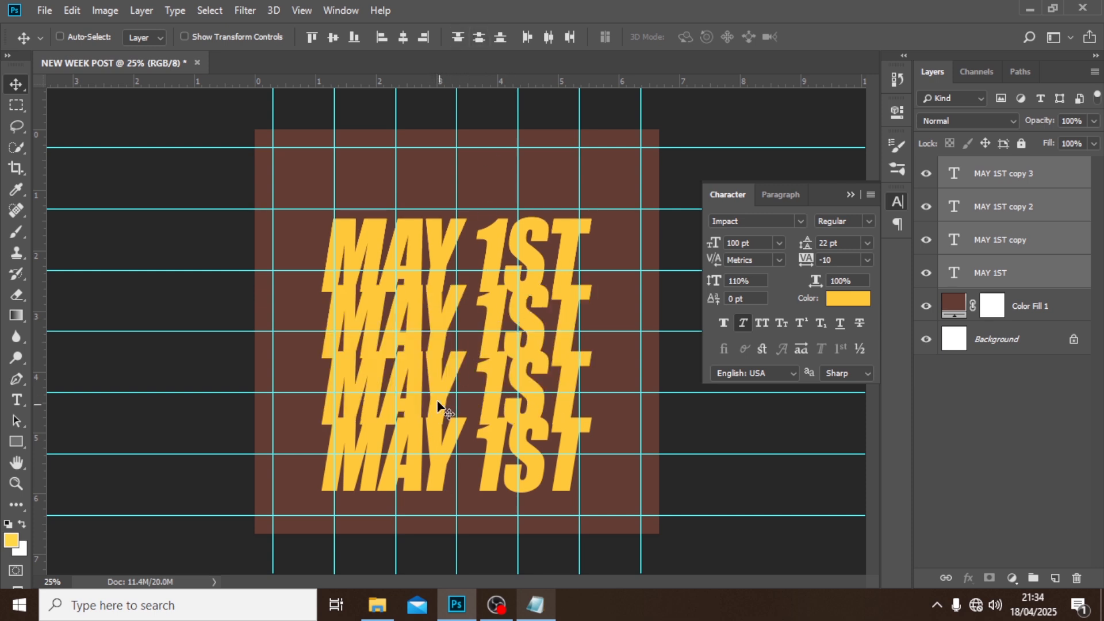
click(985, 276)
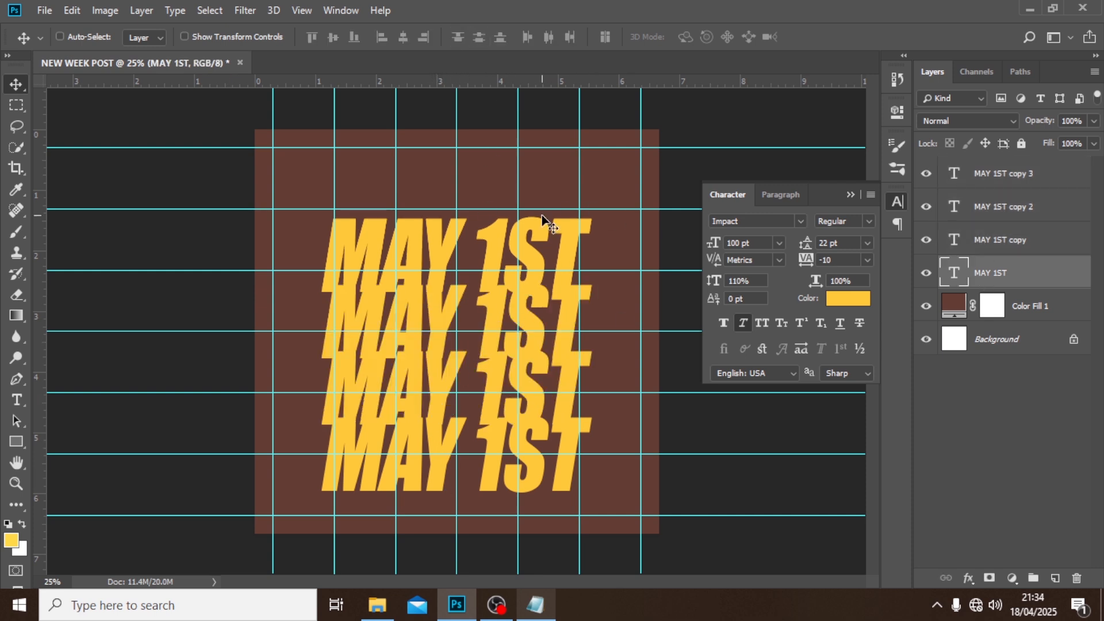
drag(542, 215, 546, 199)
shift+click(990, 182)
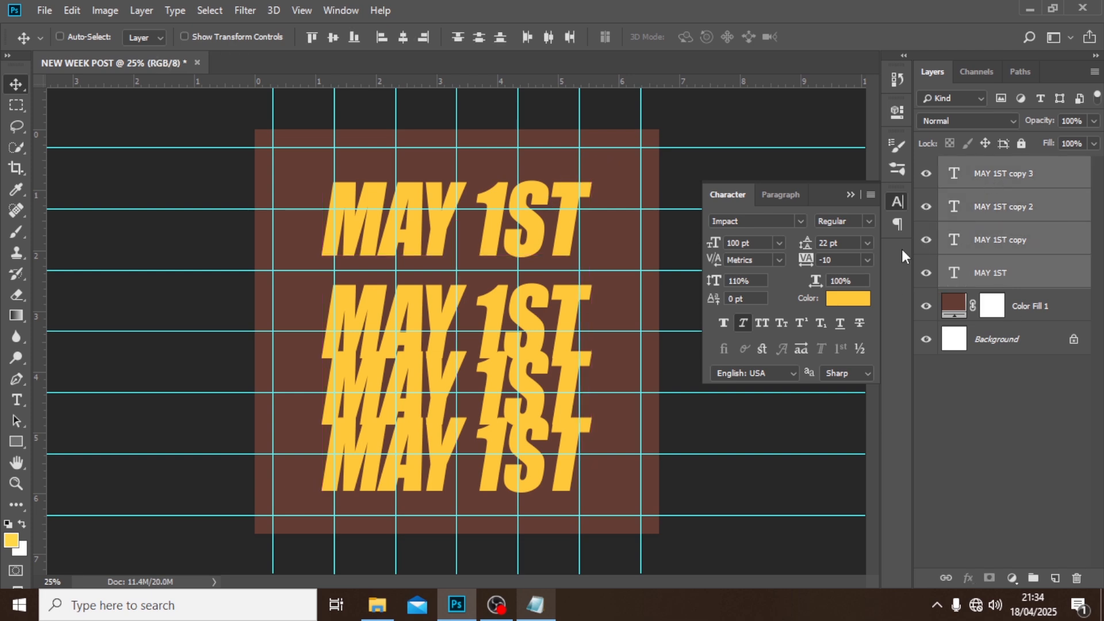
click(443, 42)
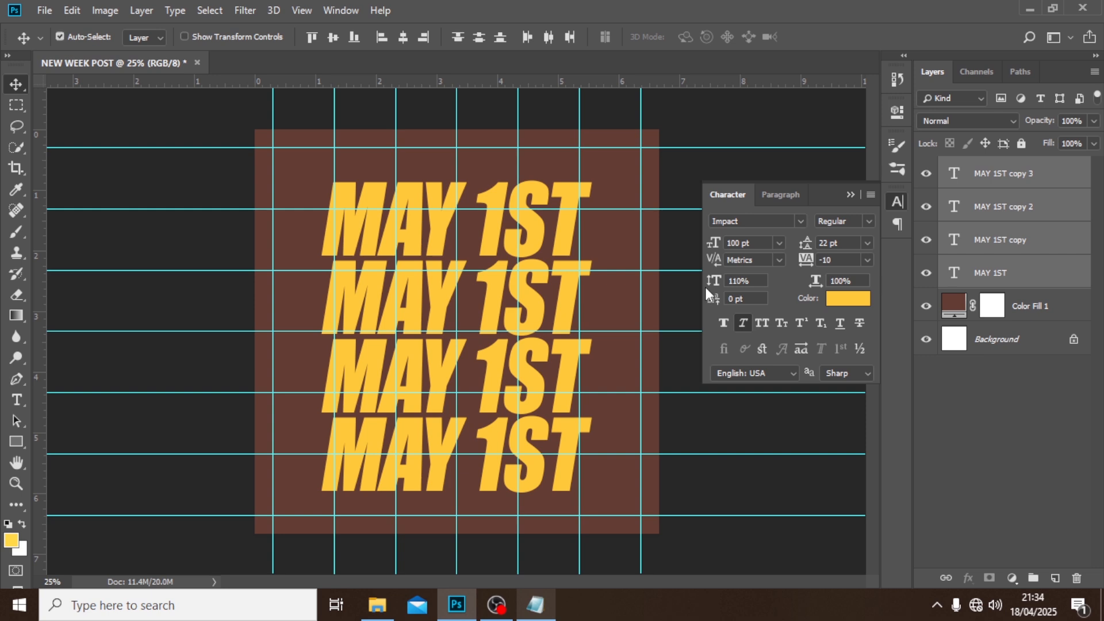
Hide the guides and set the opacity of the second MAY 1ST line to 50%.
key(ctrl+semicolon)
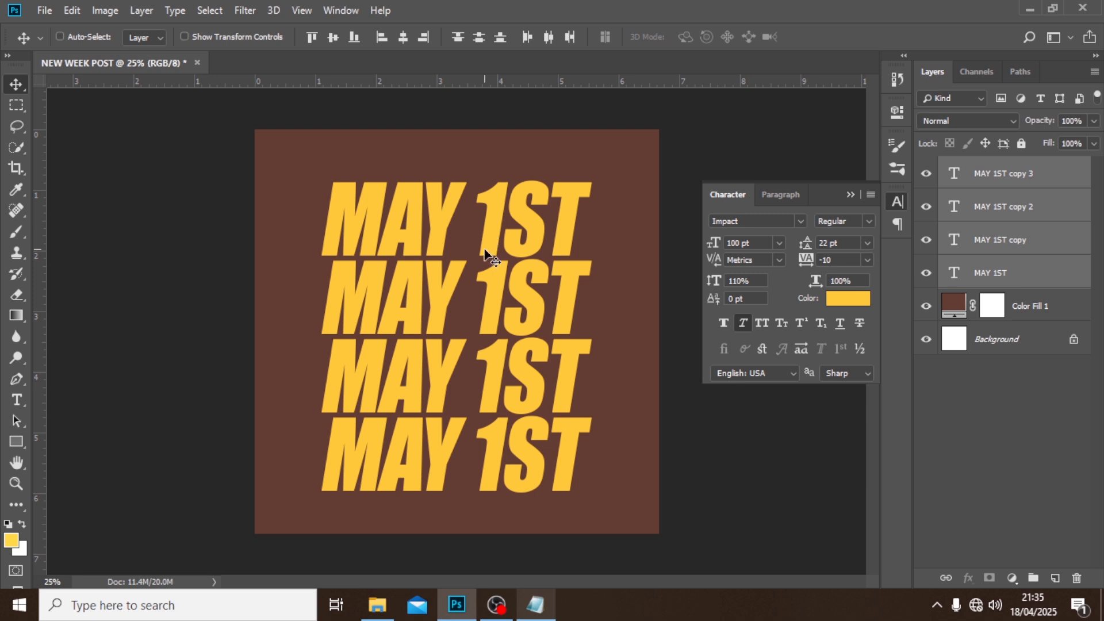
click(981, 281)
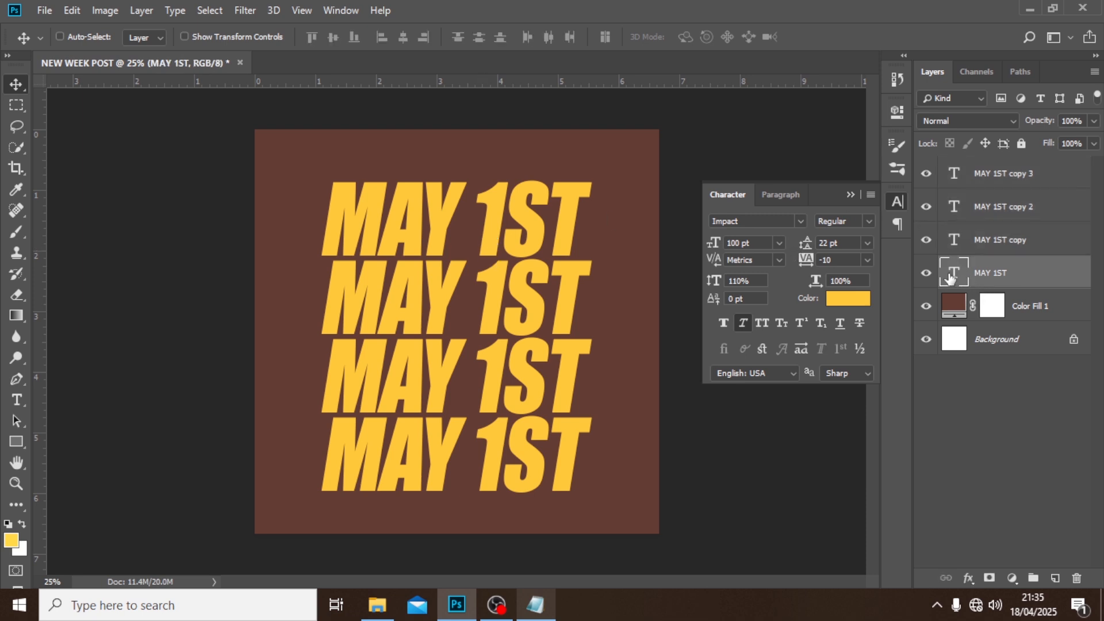
click(927, 273)
click(928, 275)
click(987, 242)
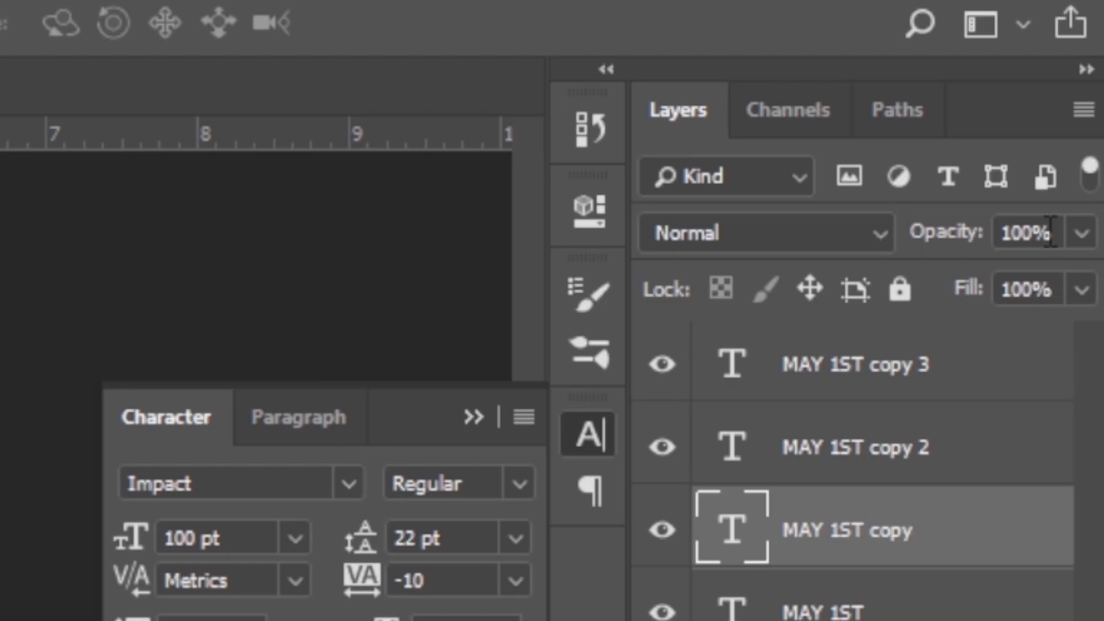
click(1050, 232)
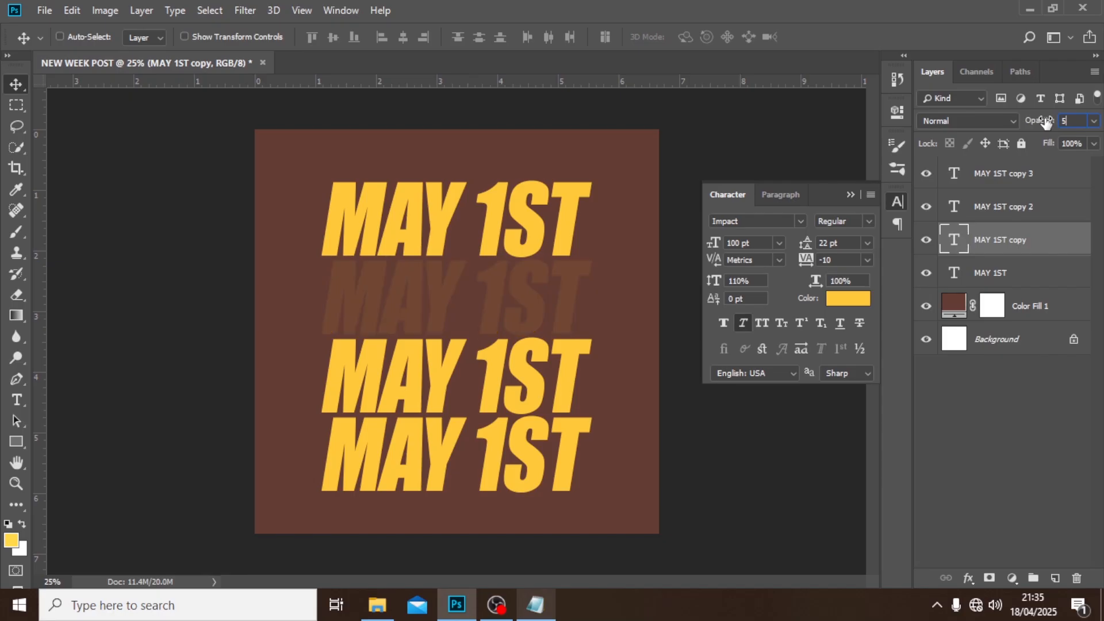
text(50)
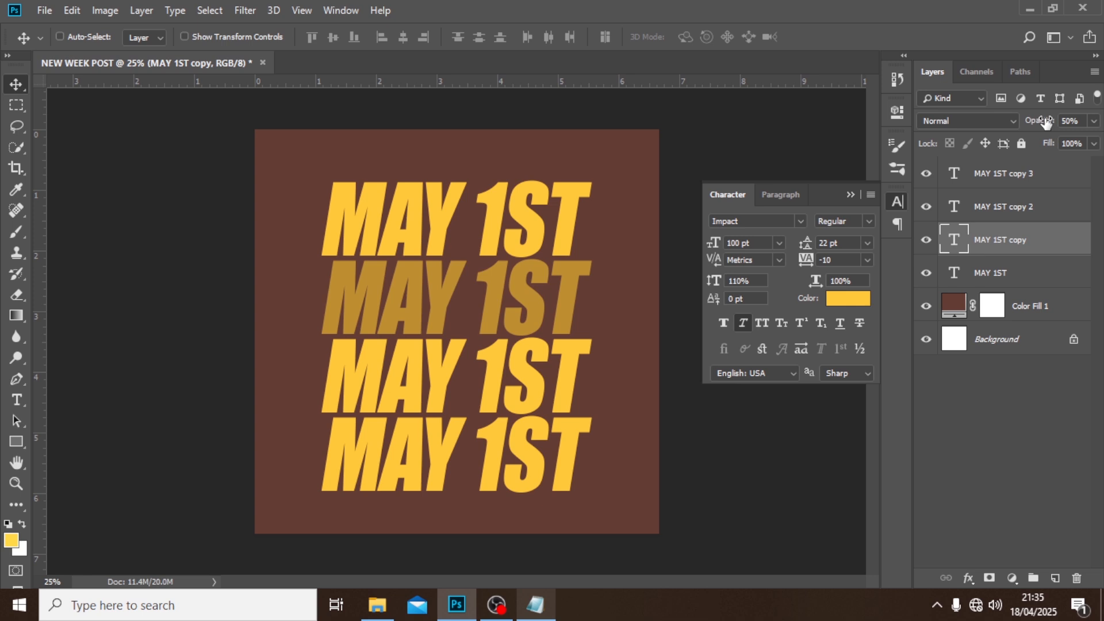
Set the opacity of the third MAY 1ST line to 25% and the fourth line to 10%.
click(1018, 209)
click(1083, 121)
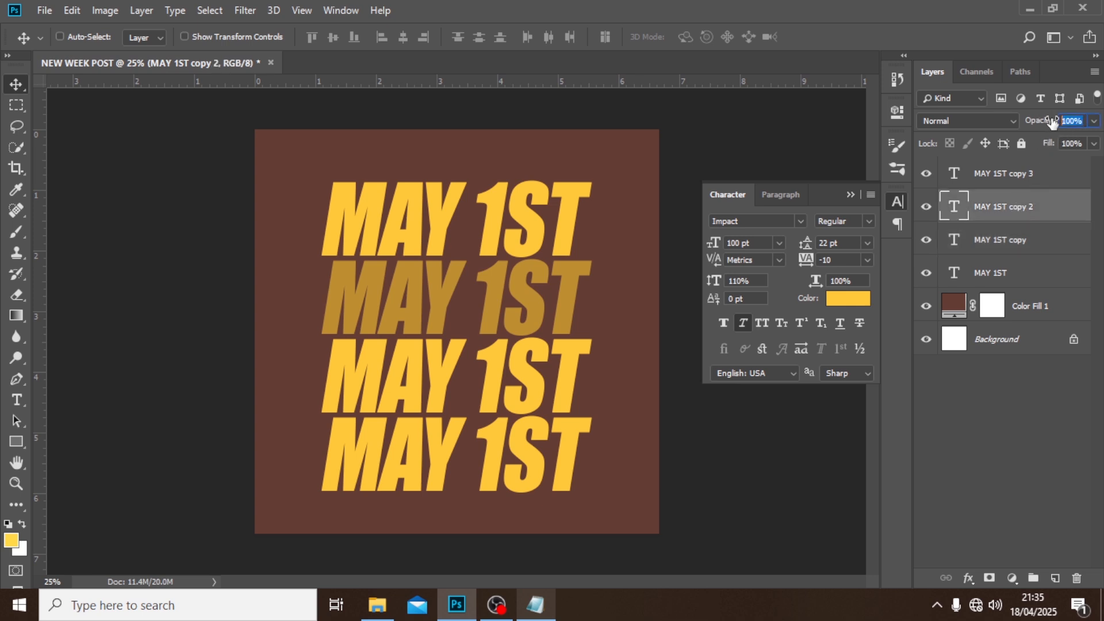
text(25)
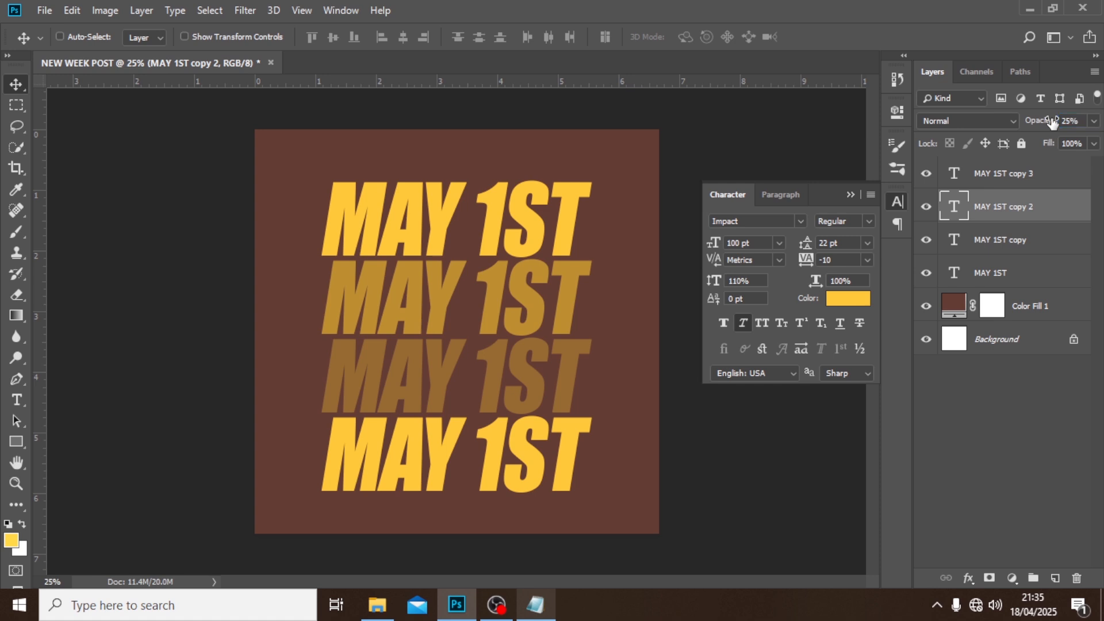
click(1003, 175)
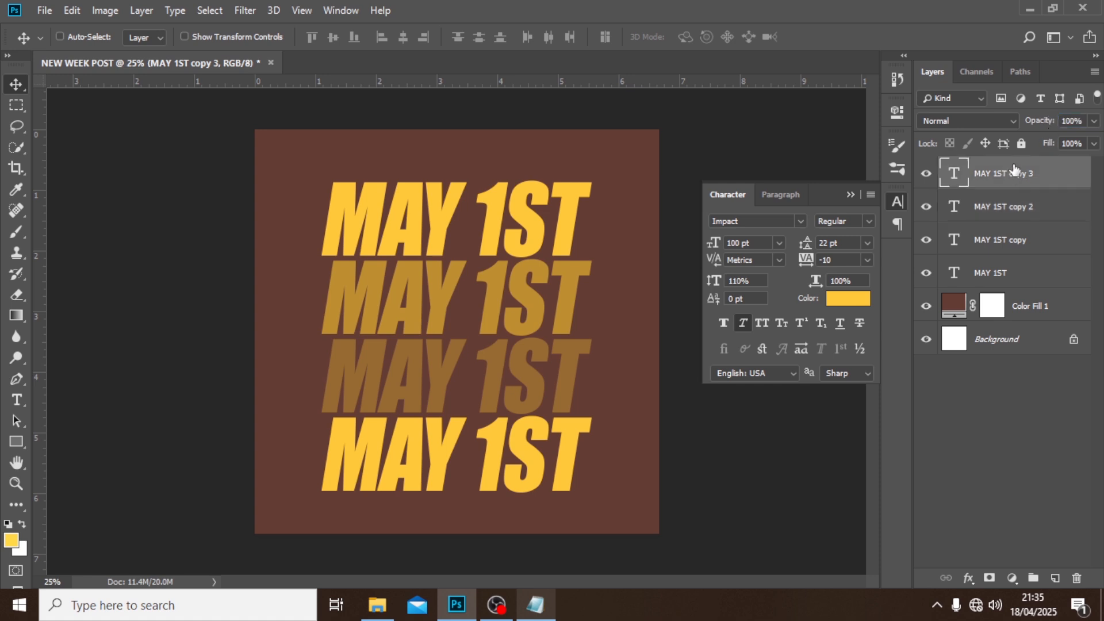
click(1083, 120)
text(10)
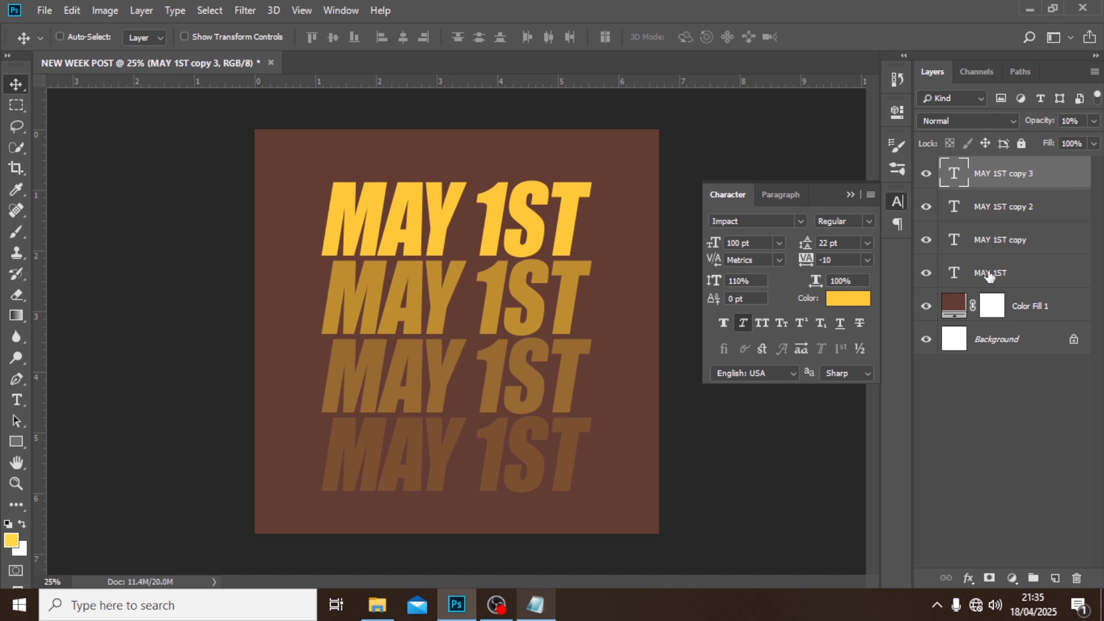
Add a black Solid Color fill layer above the text layers and set its opacity to 46%.
click(1014, 580)
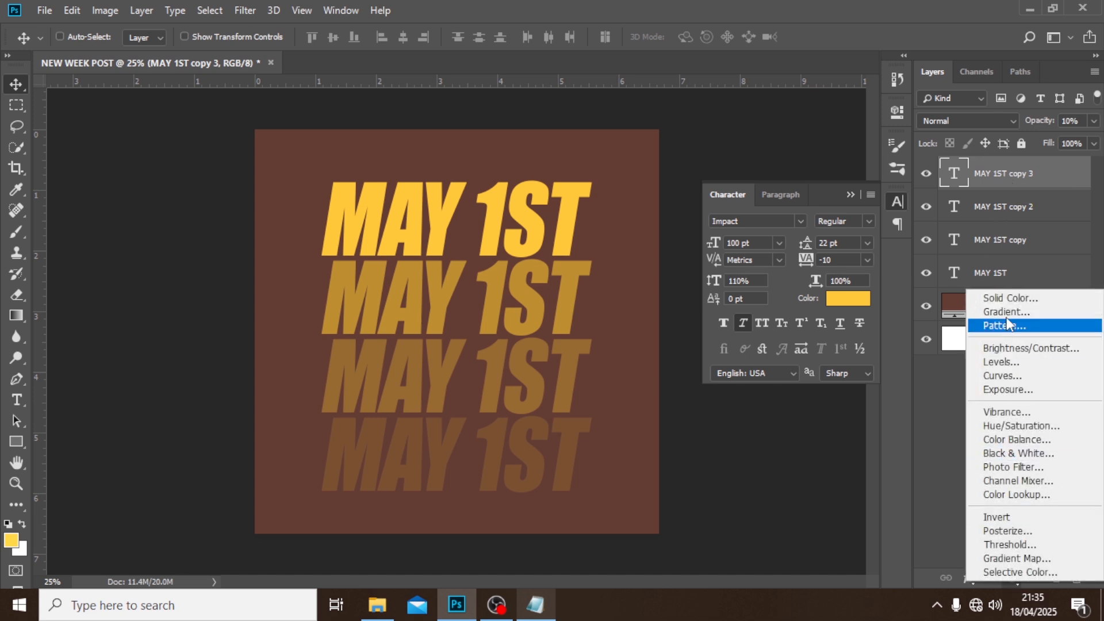
click(1004, 298)
mouse_move(602, 401)
mouse_down()
mouse_move(569, 398)
mouse_move(510, 436)
mouse_up()
click(886, 208)
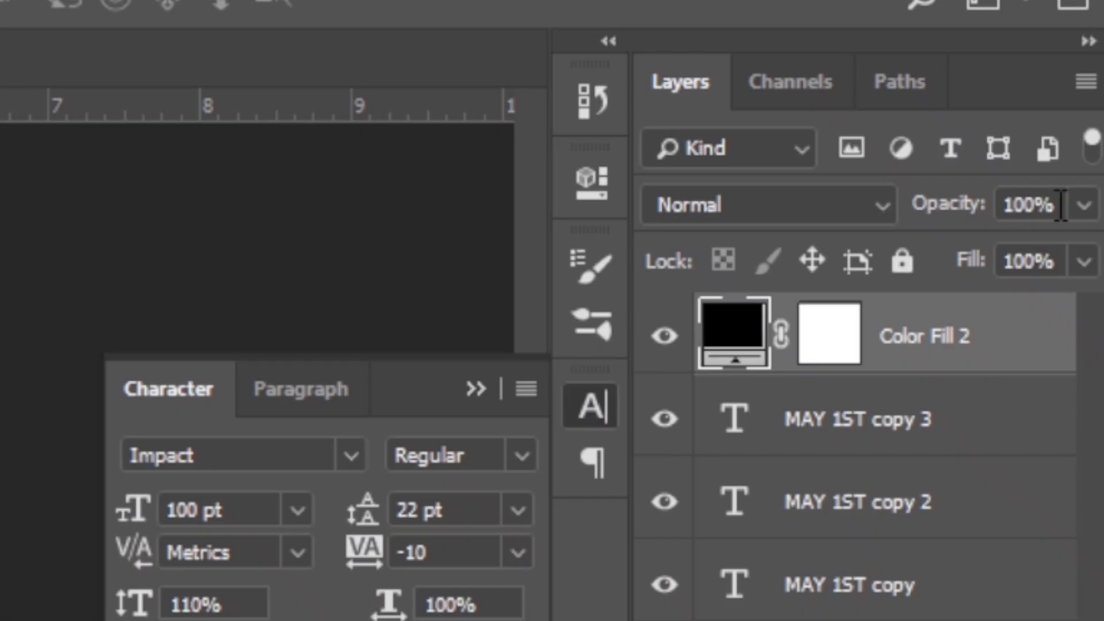
click(1061, 206)
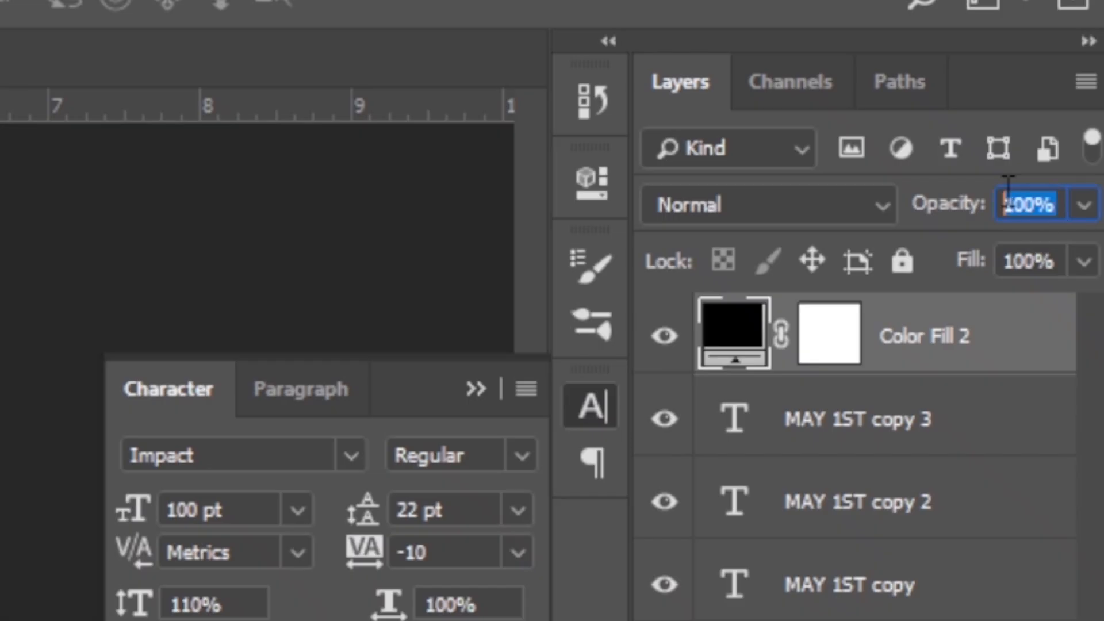
text(46)
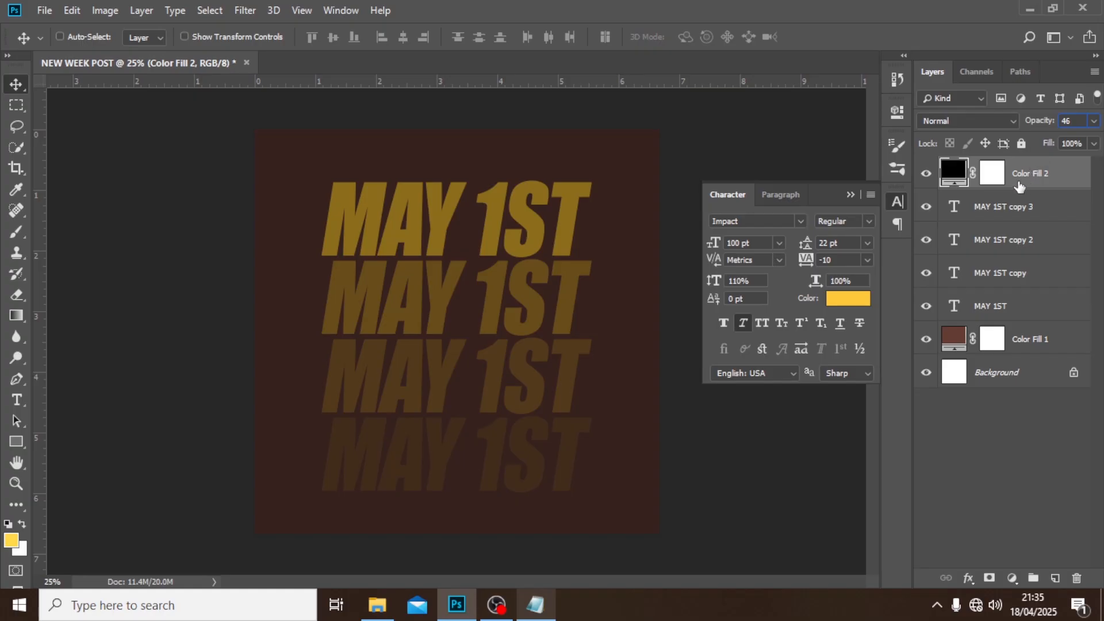
Paint black over the center of the Color Fill 2 mask with a 1400 px Soft Round brush, leaving a dark vignette at the edges.
click(998, 175)
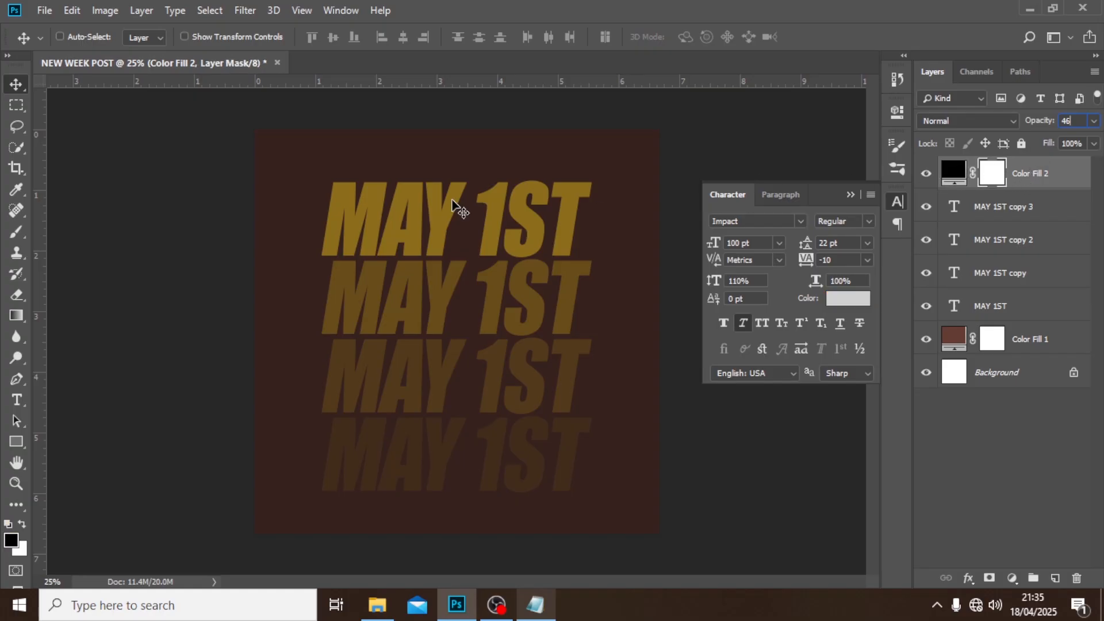
click(16, 232)
click(86, 36)
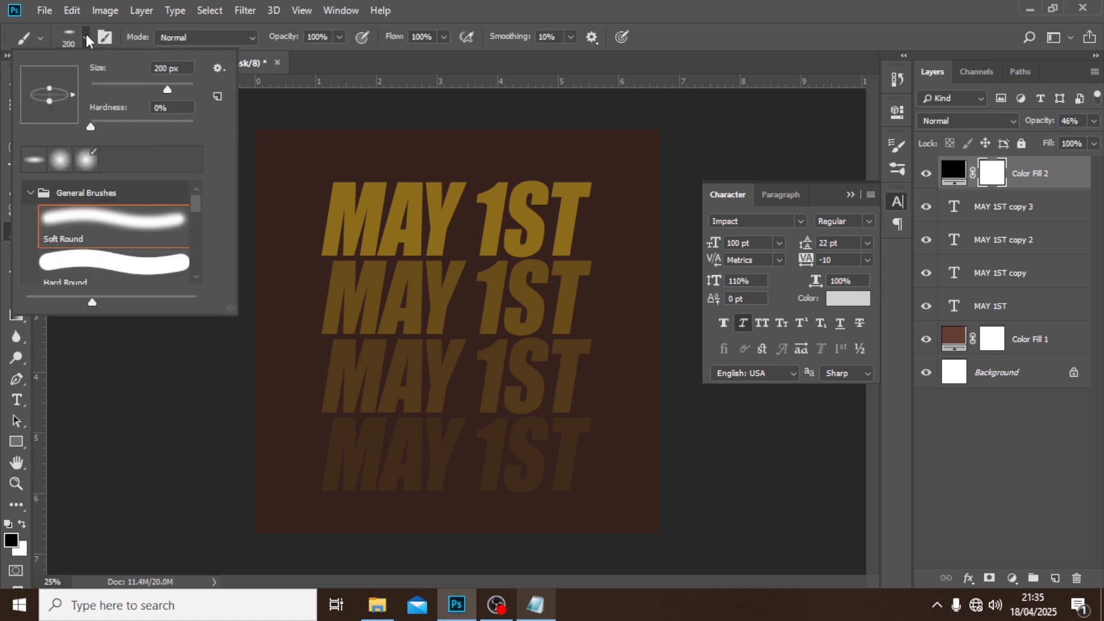
click(79, 222)
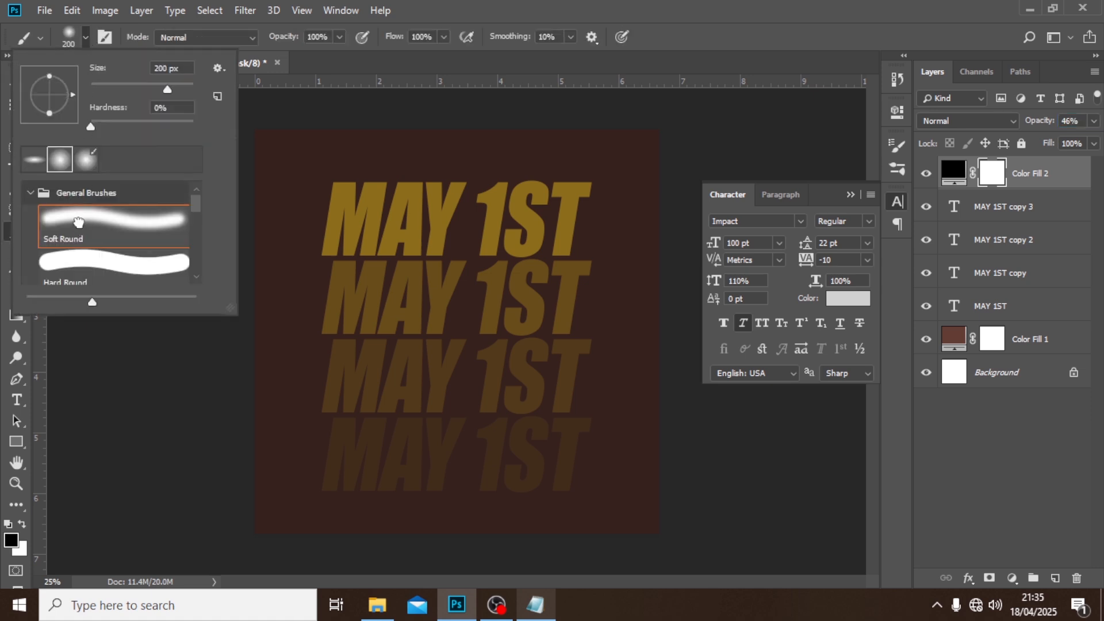
click(440, 26)
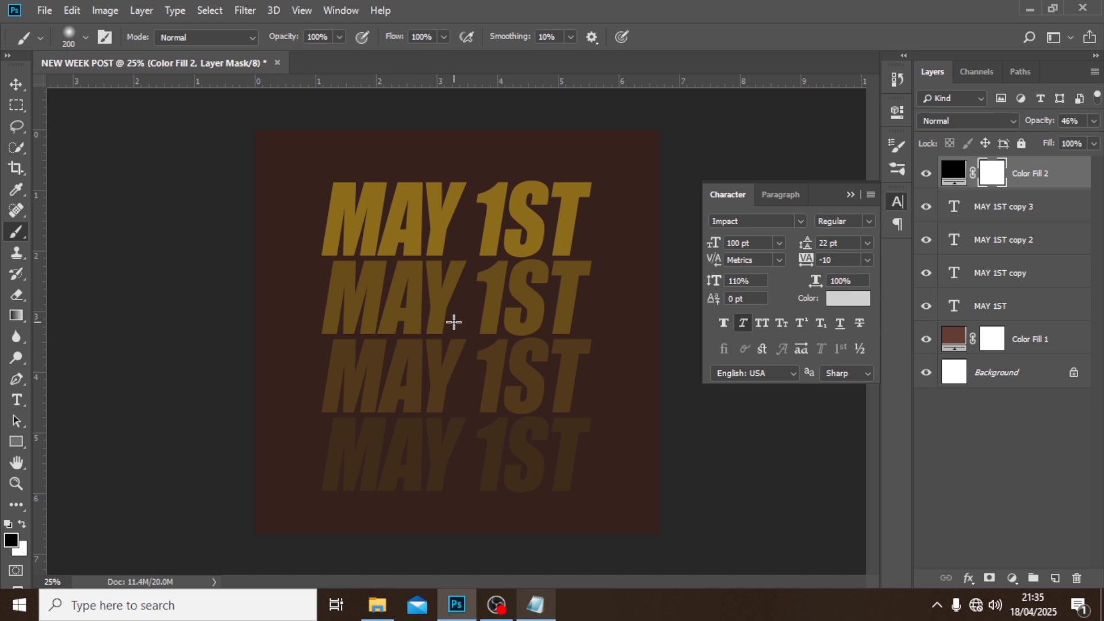
key(bracketright)
key(bracketright)
key(bracketright)
key(bracketright)
key(bracketright)
key(bracketright)
key(bracketright)
key(bracketright)
key(bracketright)
key(bracketright)
key(bracketright)
key(bracketright)
key(bracketright)
key(bracketright)
key(bracketright)
key(bracketright)
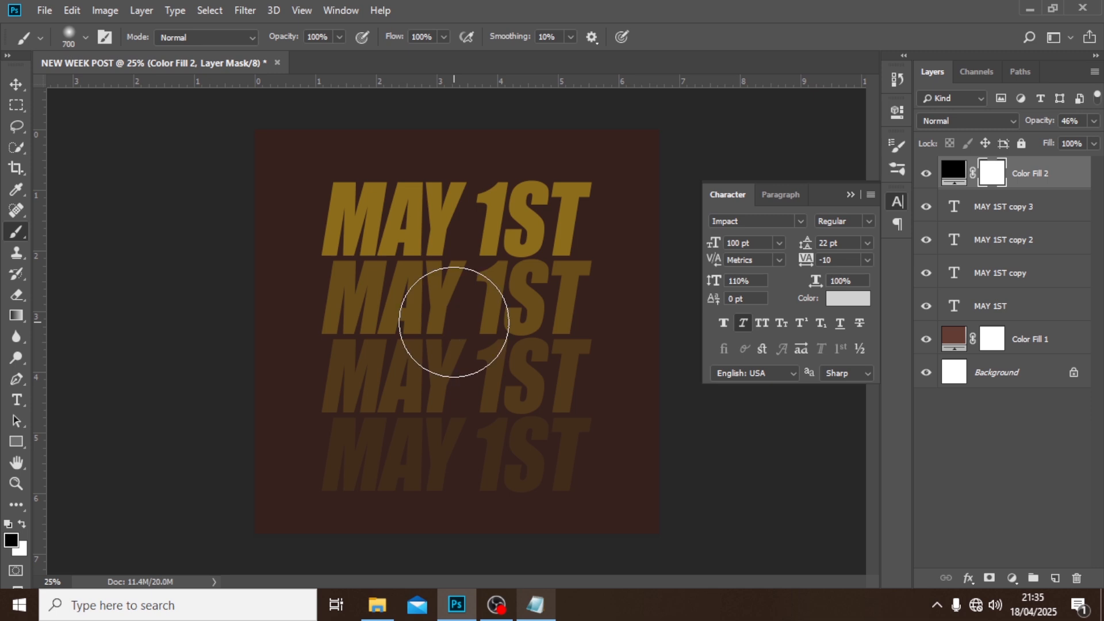
key(bracketright)
mouse_move(454, 322)
mouse_down()
mouse_move(467, 287)
mouse_move(451, 201)
mouse_move(456, 477)
mouse_move(478, 232)
mouse_move(465, 243)
mouse_move(459, 467)
mouse_move(466, 200)
mouse_move(465, 343)
mouse_move(443, 355)
mouse_move(382, 331)
mouse_move(503, 323)
mouse_move(425, 308)
mouse_move(443, 262)
mouse_move(431, 348)
mouse_up()
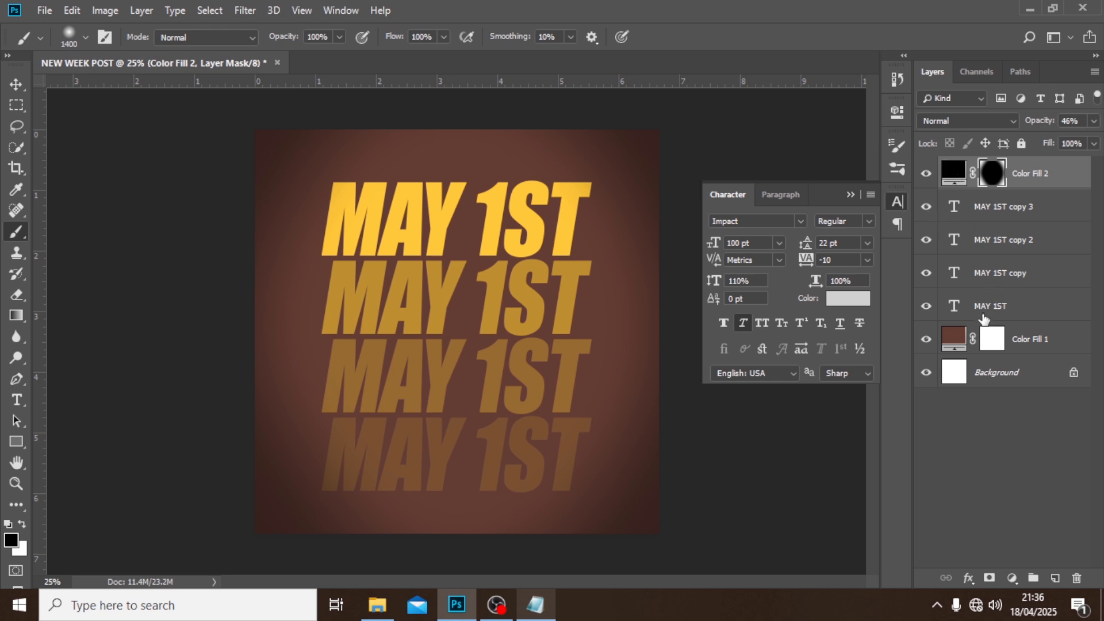
Group all layers from Color Fill 2 down to Color Fill 1 and name the group BG.
shift+click(1030, 341)
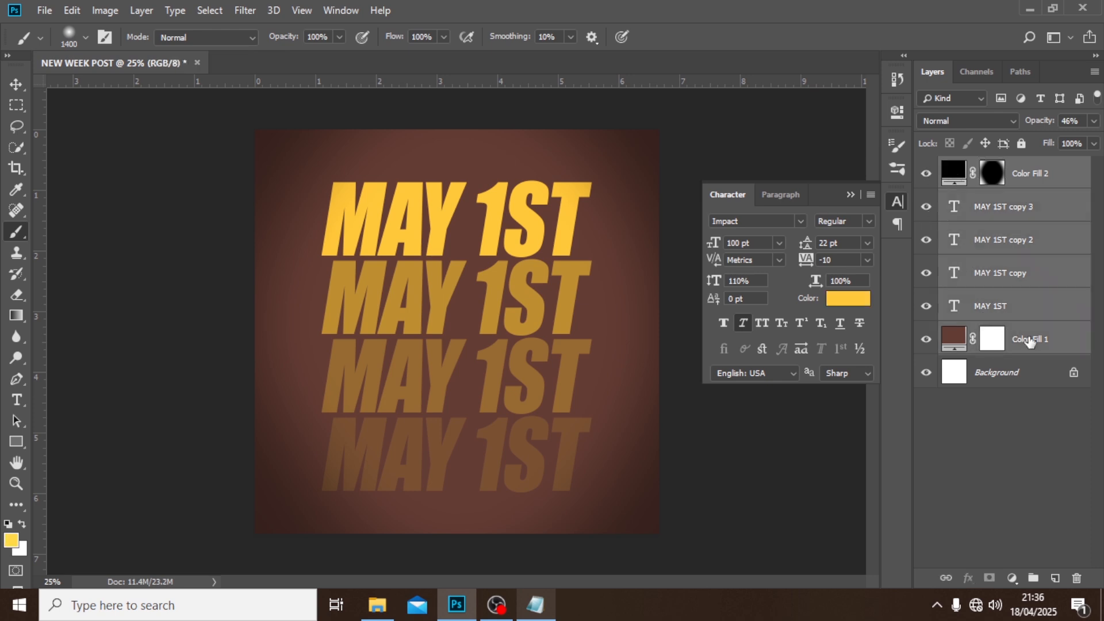
key(ctrl+g)
double_click(988, 168)
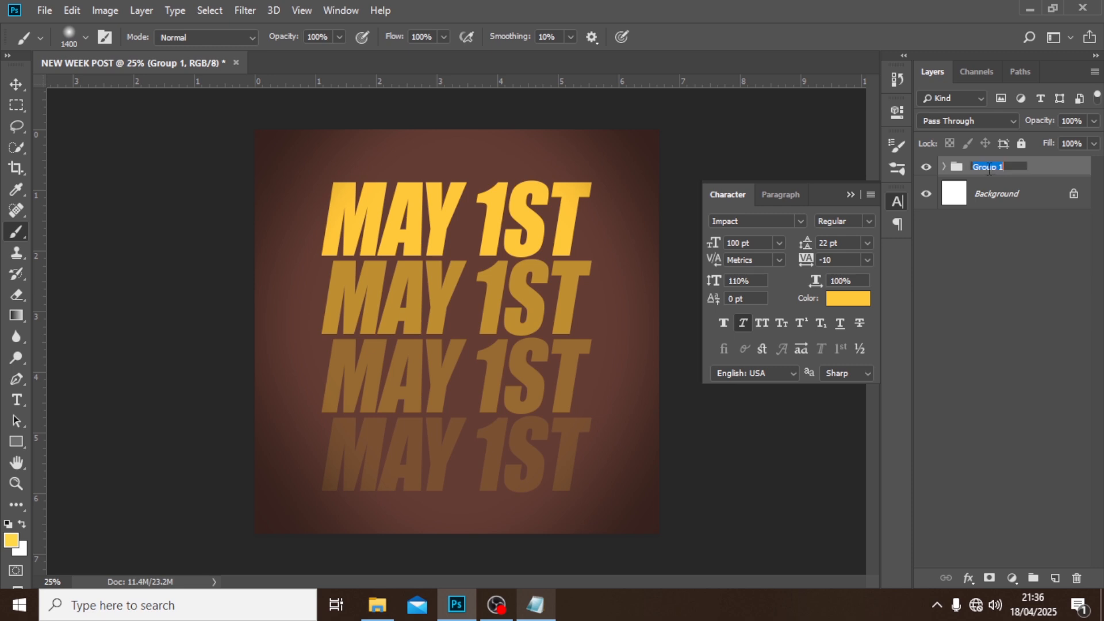
text(BG)
key(Return)
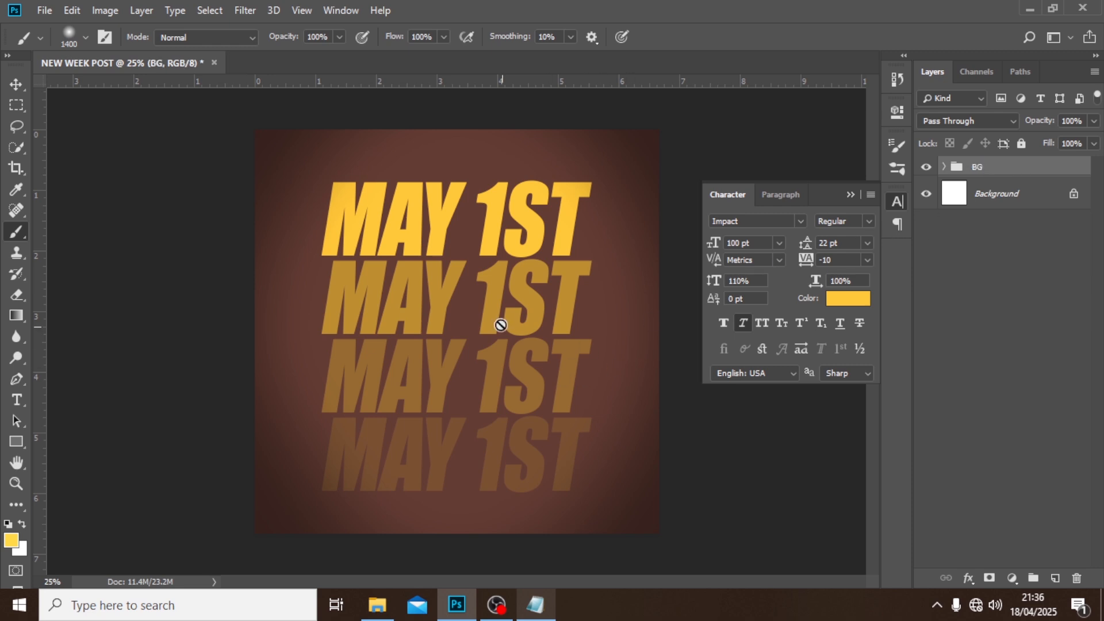
Add a new layer above BG and dab a #ffed98 soft glow over the canvas center with a 1000 px brush.
click(1054, 578)
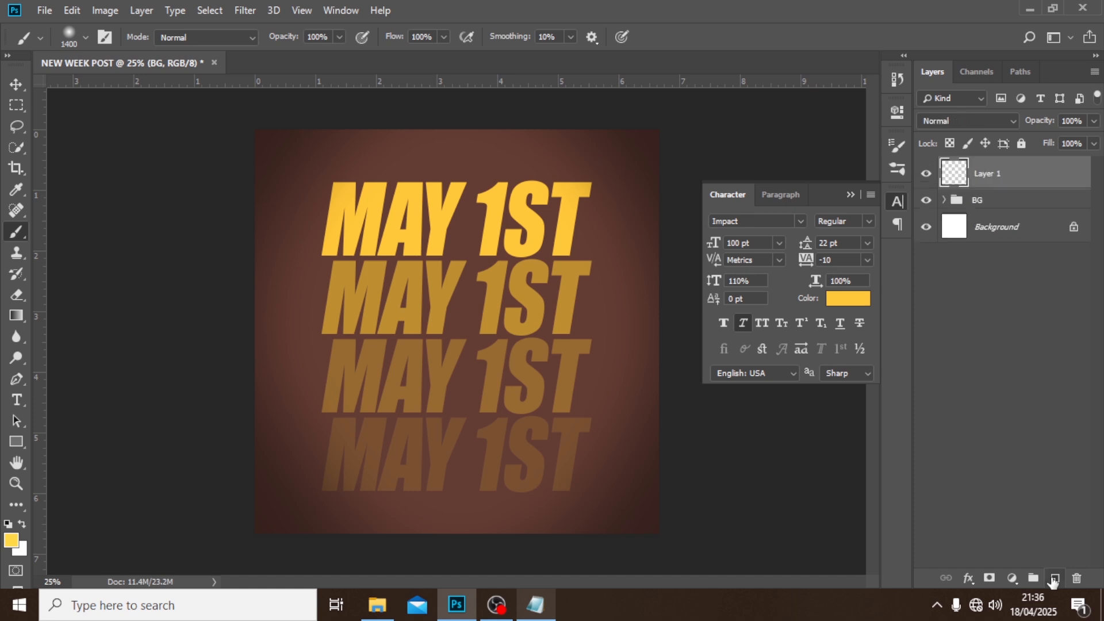
click(12, 542)
click(612, 210)
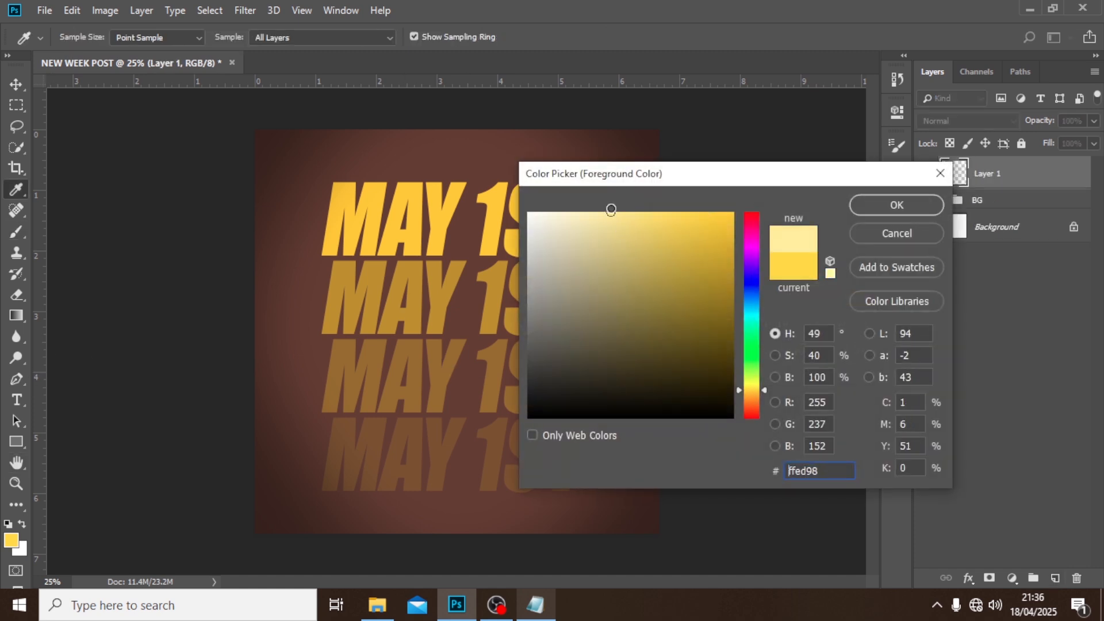
click(876, 204)
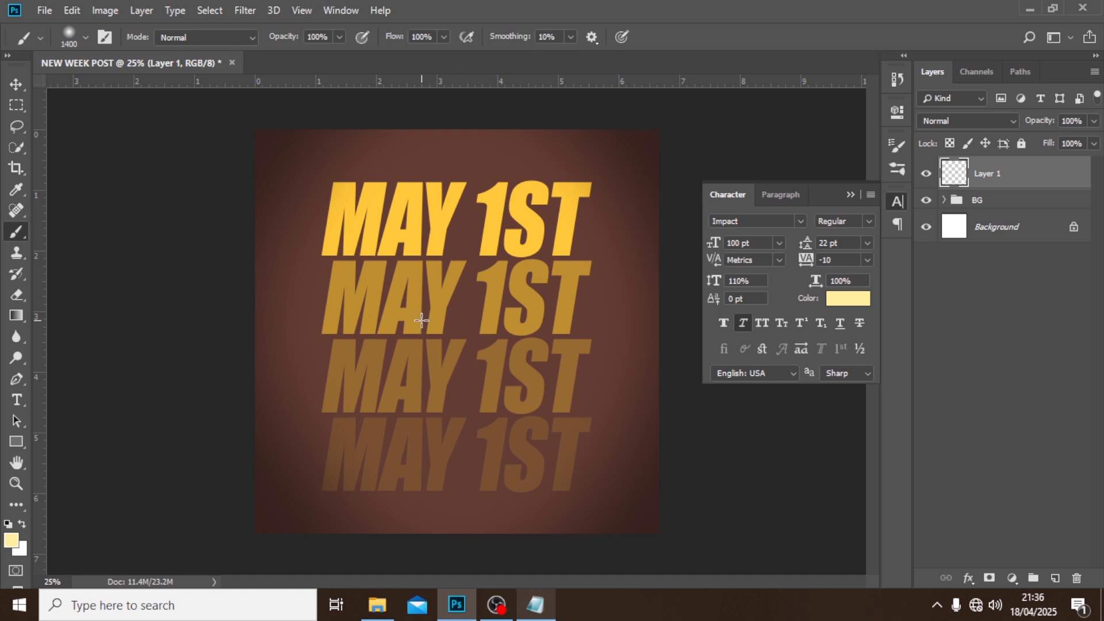
key(bracketleft)
key(bracketleft)
key(bracketleft)
key(bracketleft)
click(460, 299)
Set the pale yellow glow layer's blend mode to Screen and its opacity to 24%.
click(1002, 122)
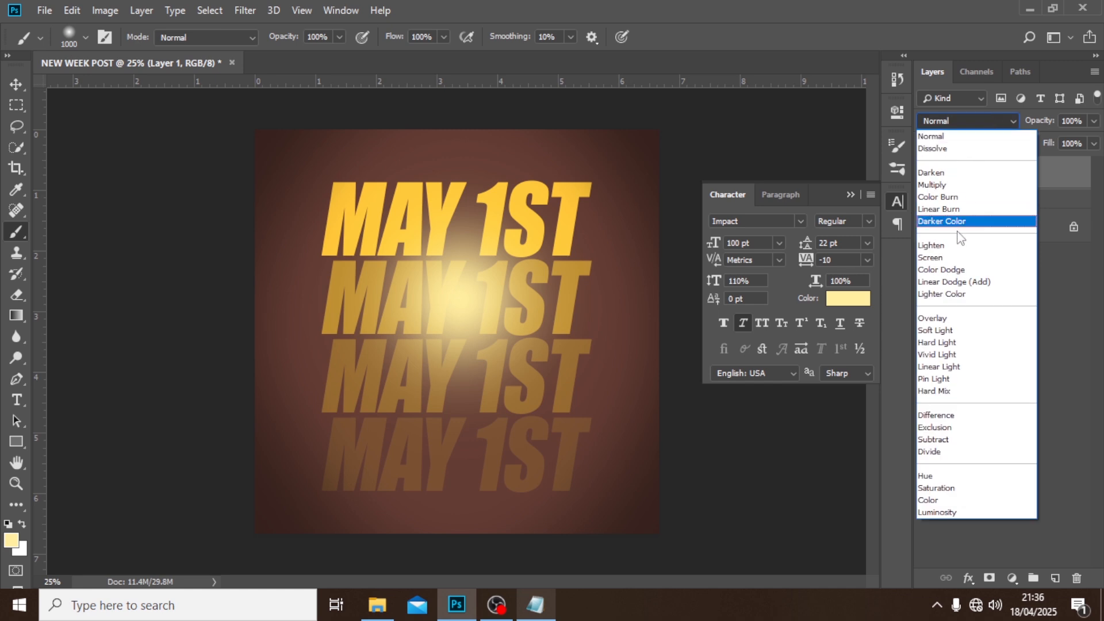
click(944, 258)
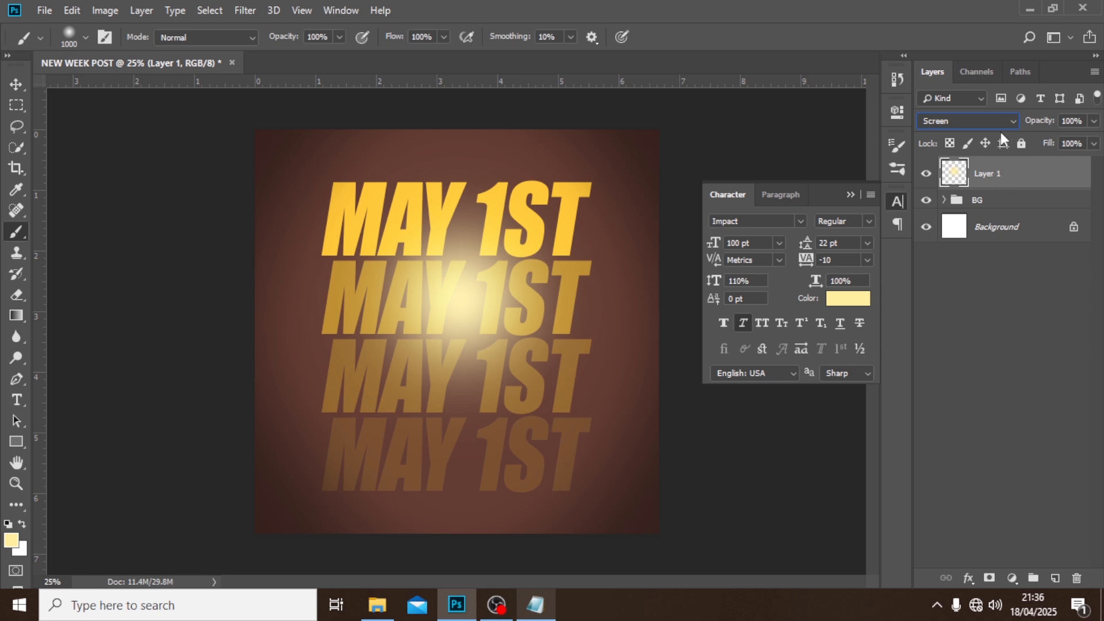
click(1095, 121)
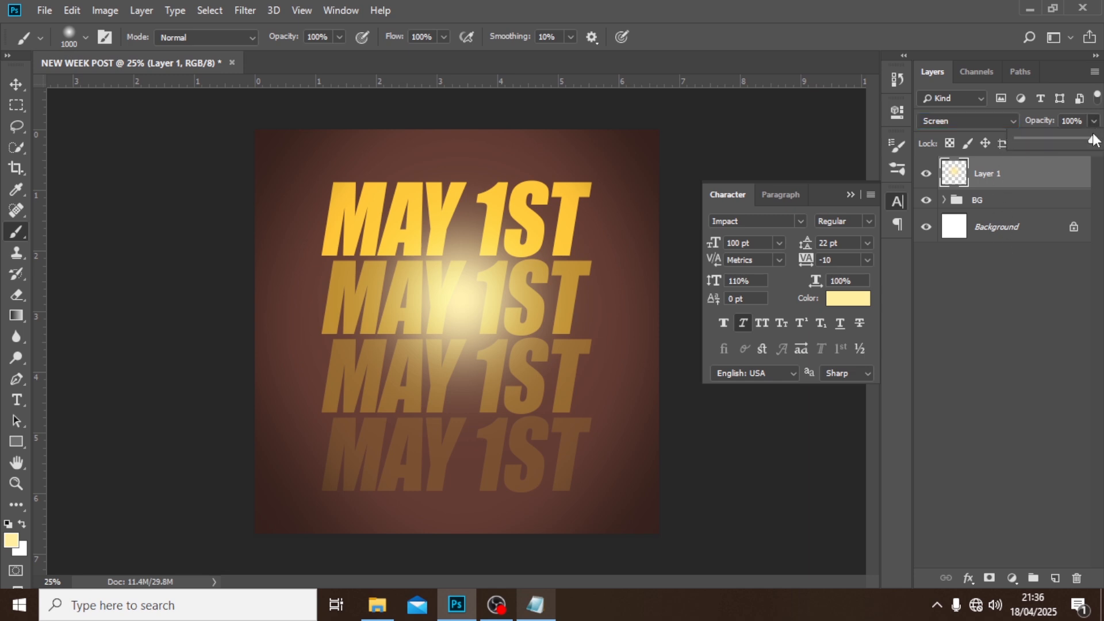
drag(1062, 140, 1037, 143)
click(984, 184)
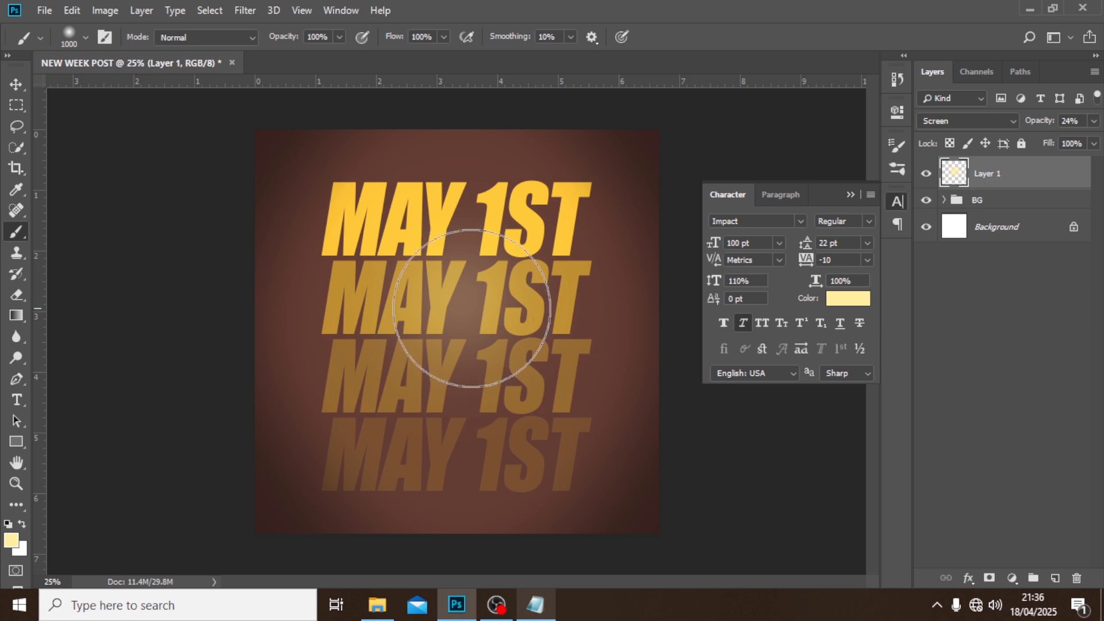
Shift the yellow glow slightly down and move its layer into the BG group above Color Fill 2.
click(10, 85)
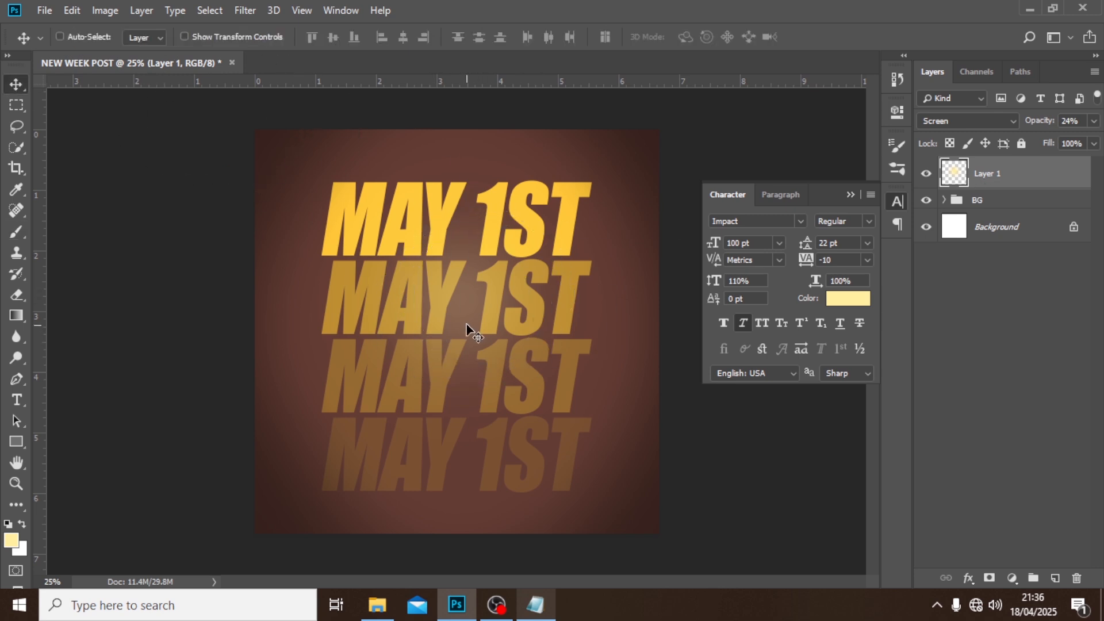
drag(467, 324, 462, 348)
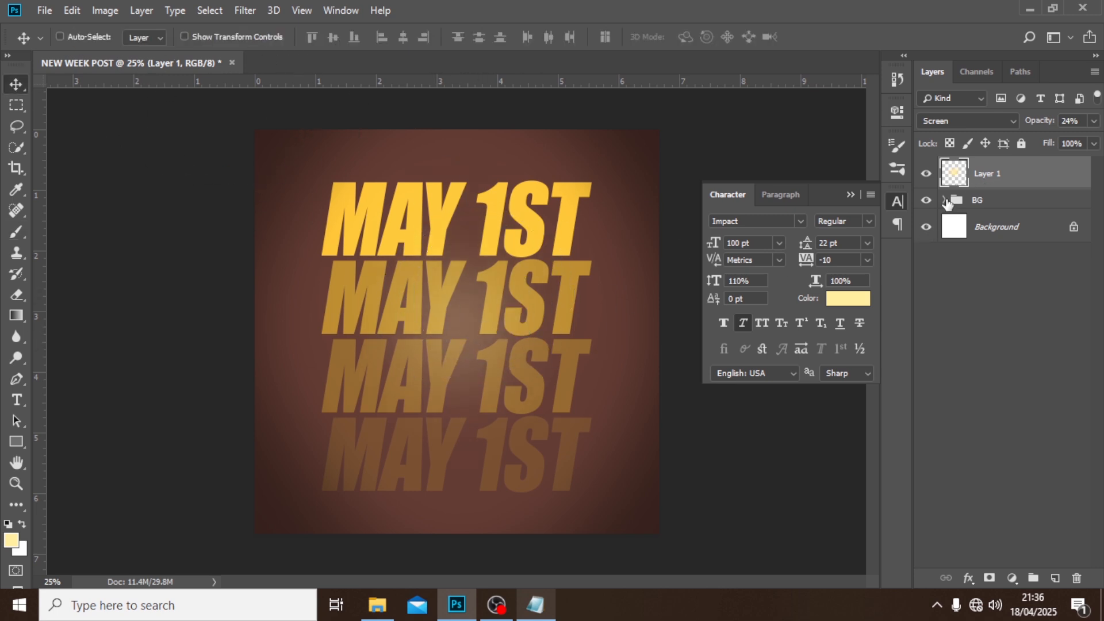
click(944, 199)
drag(983, 181, 971, 214)
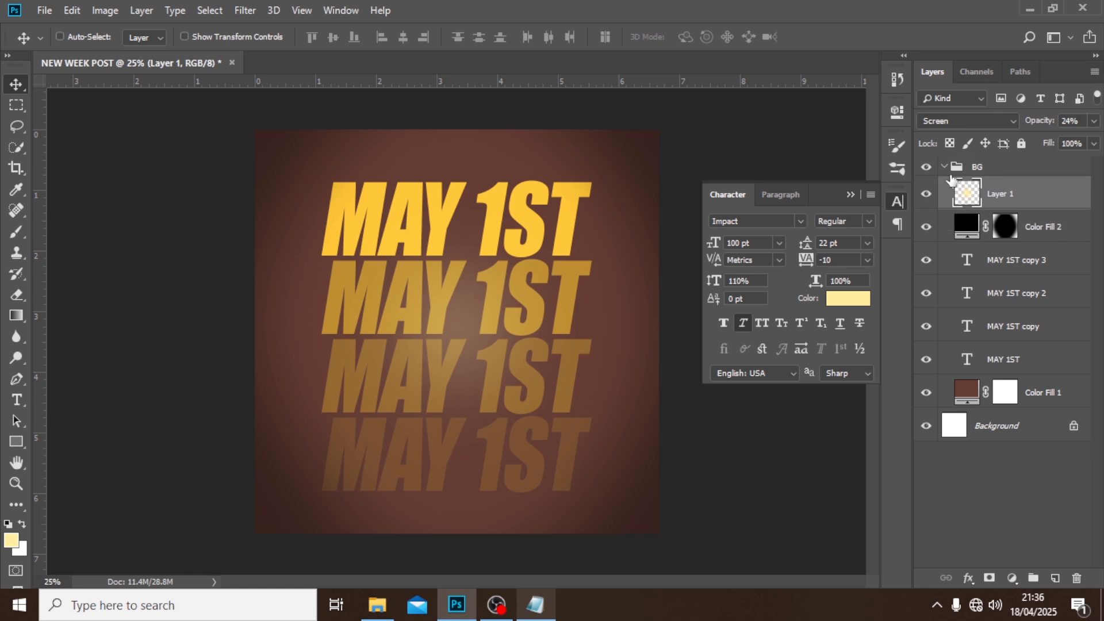
click(944, 167)
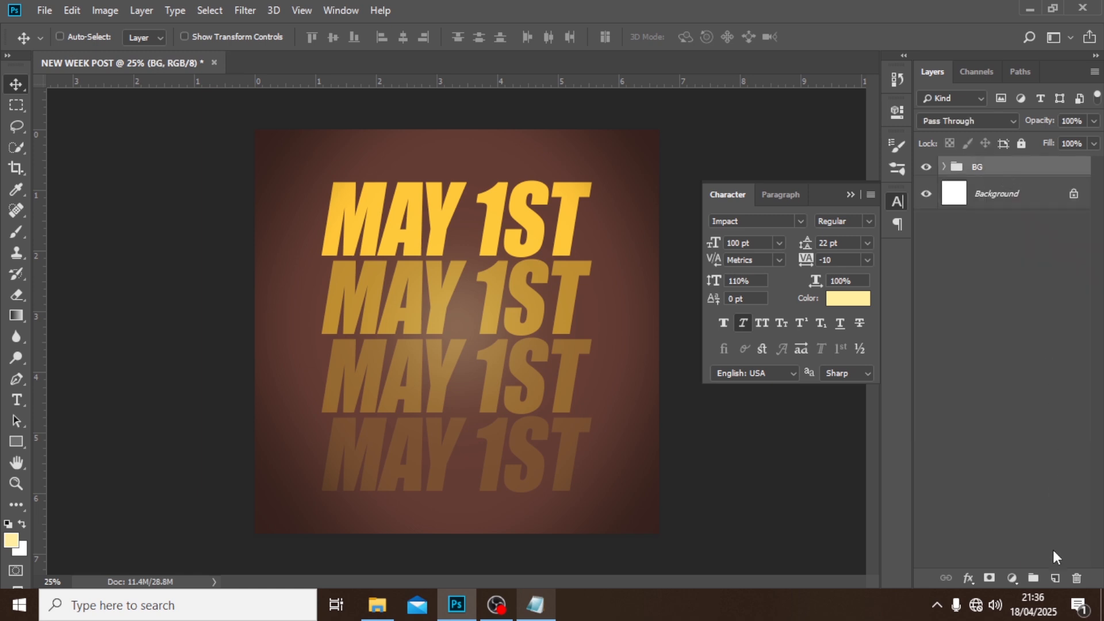
Add a new layer above BG and dab a #ba7b6c soft glow near the canvas center with the 1000 px brush.
click(1055, 578)
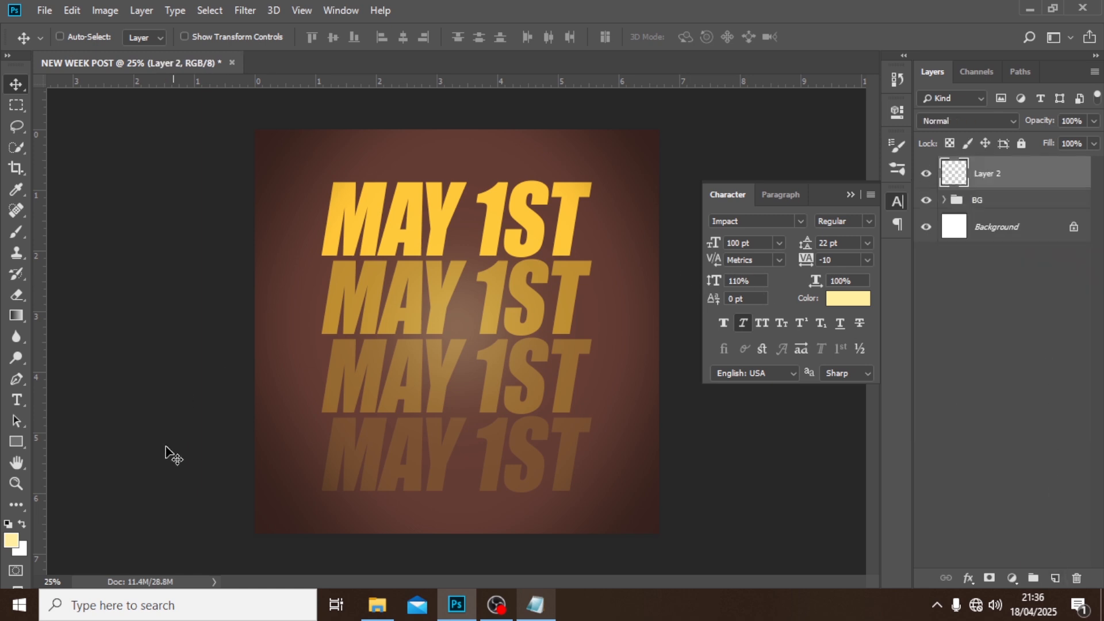
click(10, 543)
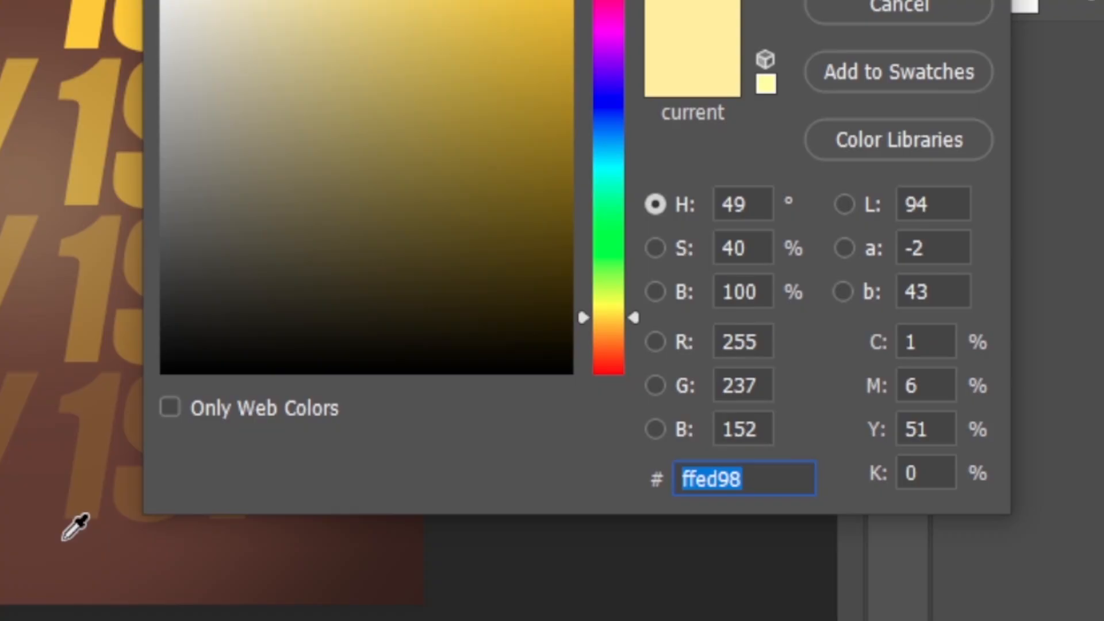
text(ba)
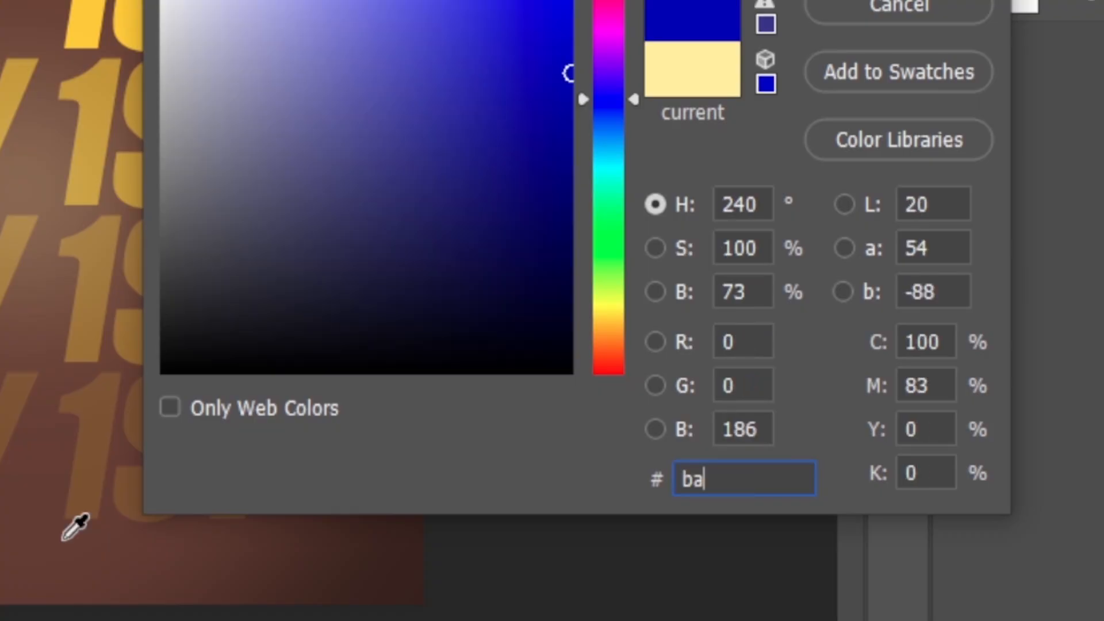
text(7b6)
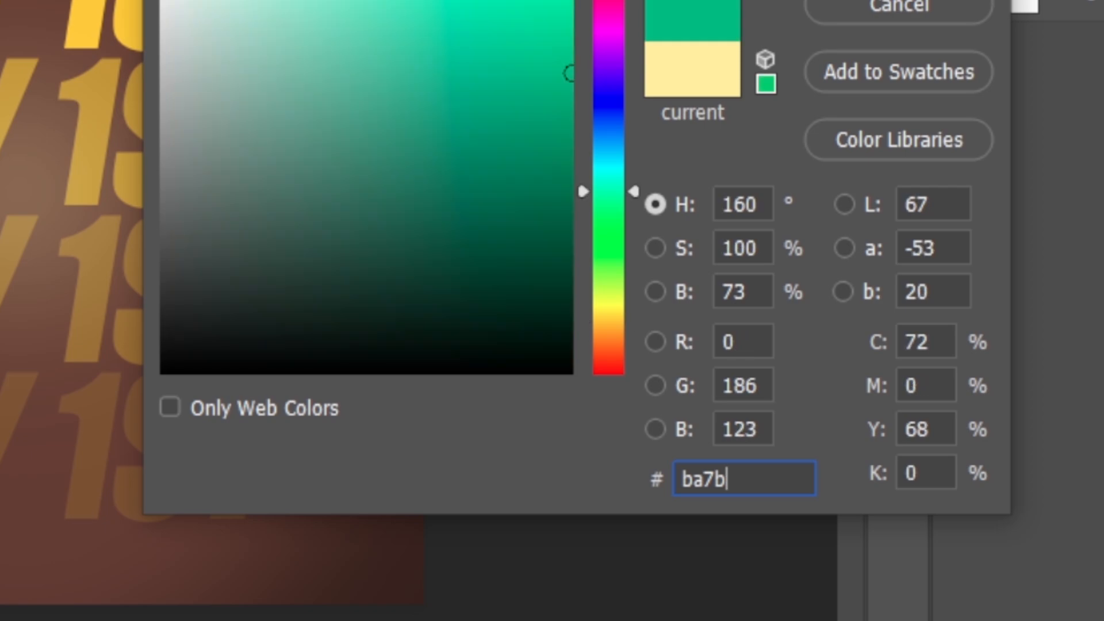
text(c)
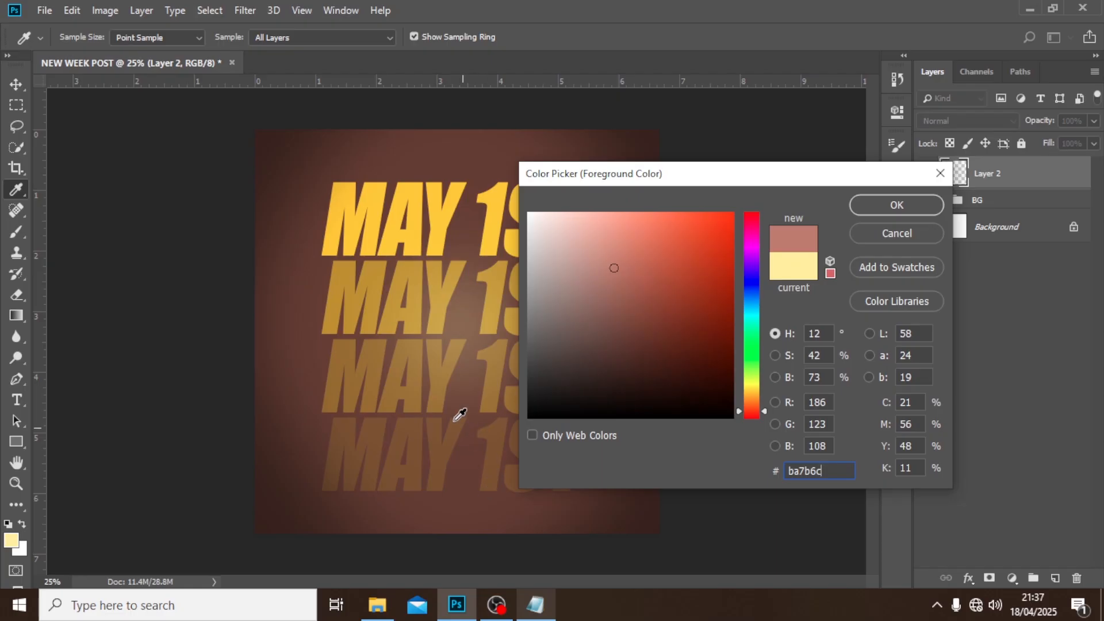
click(867, 205)
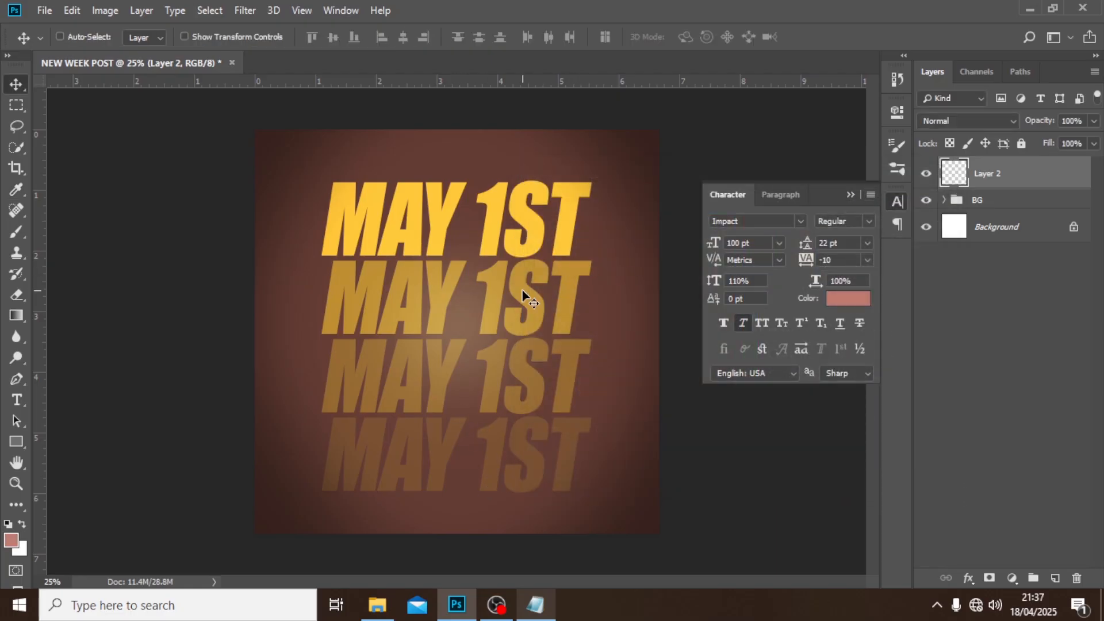
key(b)
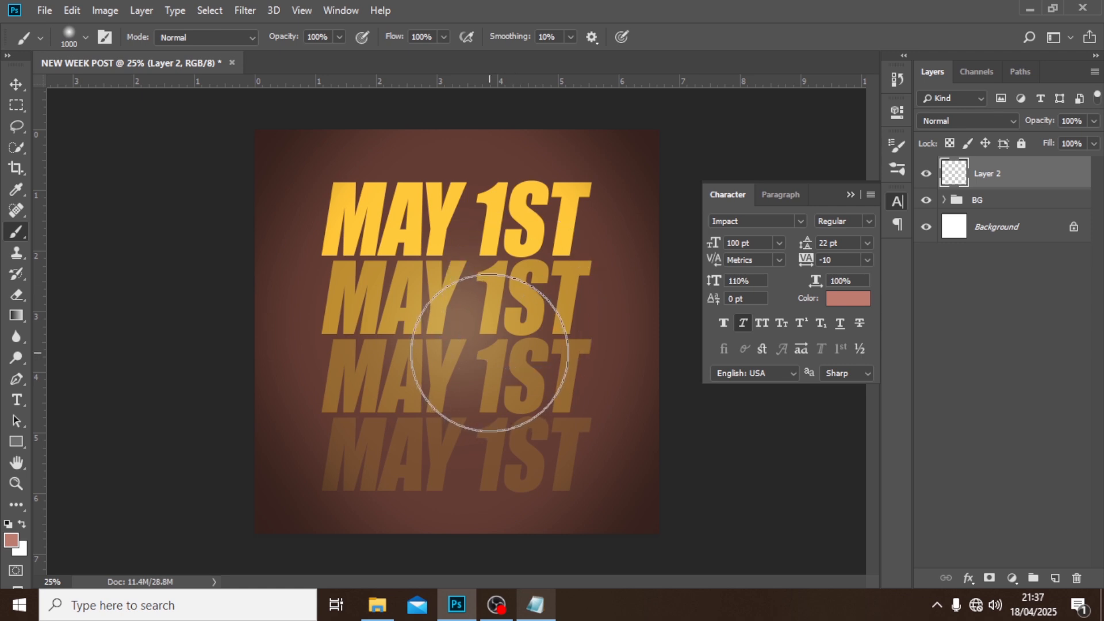
click(489, 353)
Scale the pink glow to about 134% and move it into the canvas's upper-left corner.
key(ctrl+t)
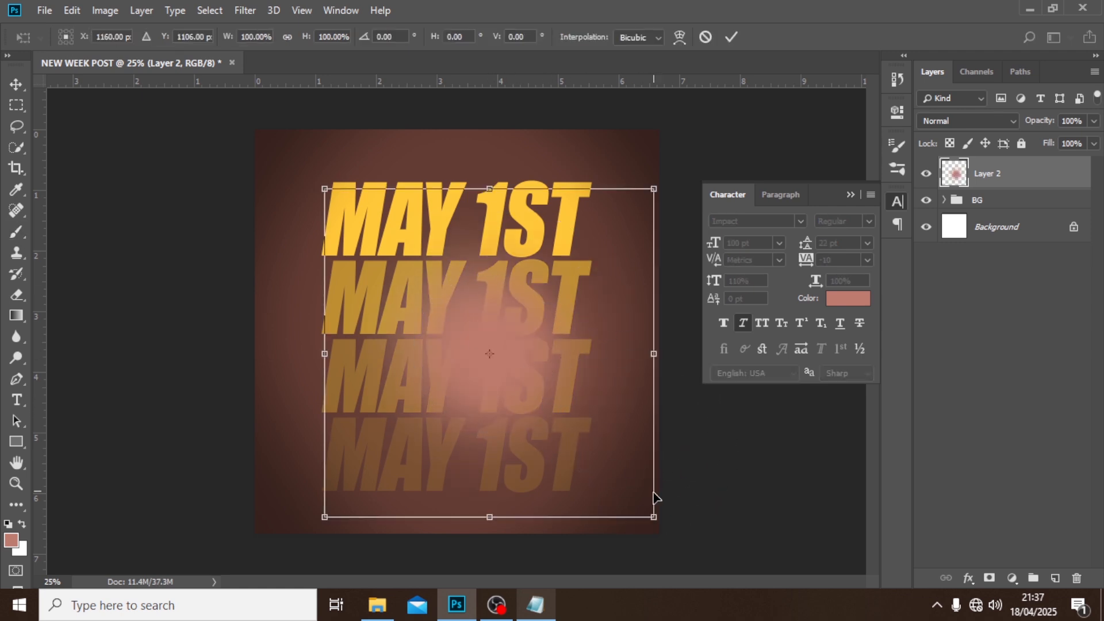
drag(653, 517, 709, 573)
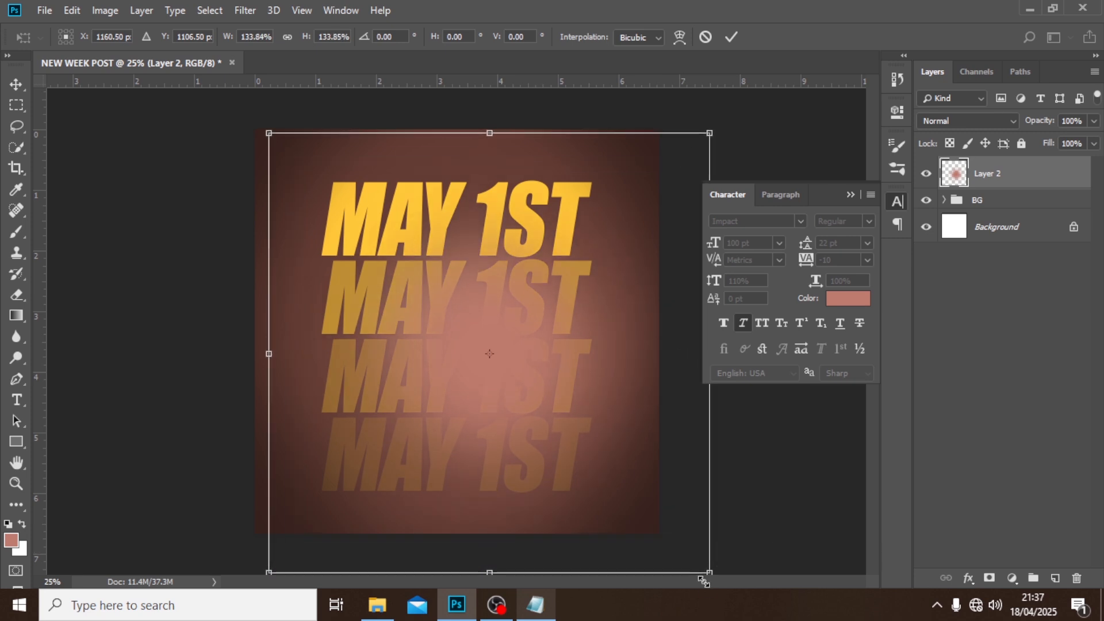
drag(587, 460, 371, 274)
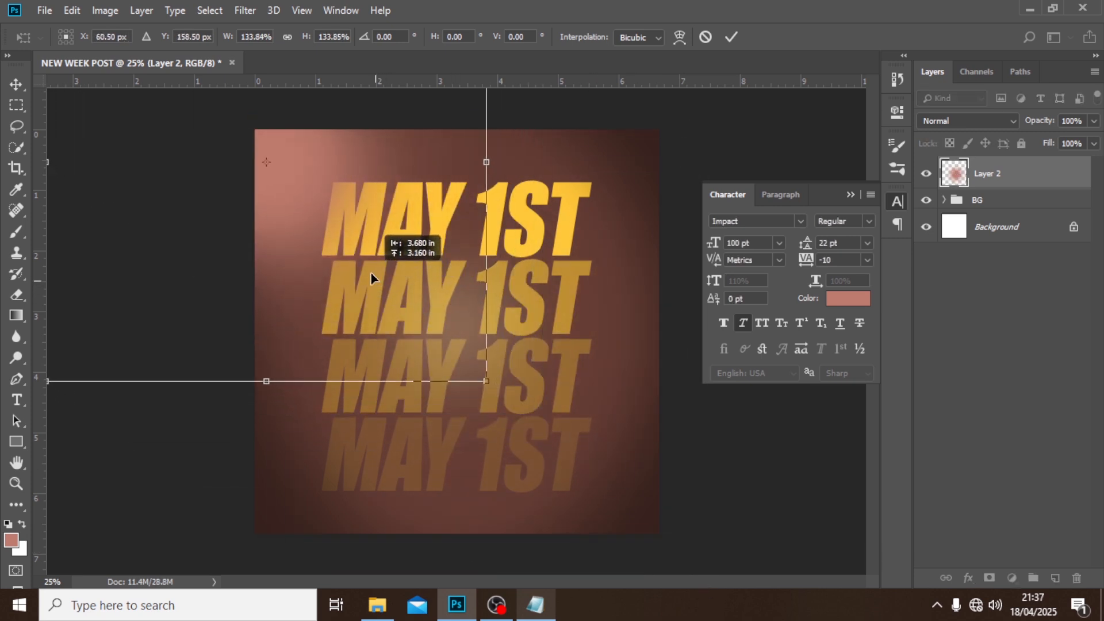
key(Return)
key(b)
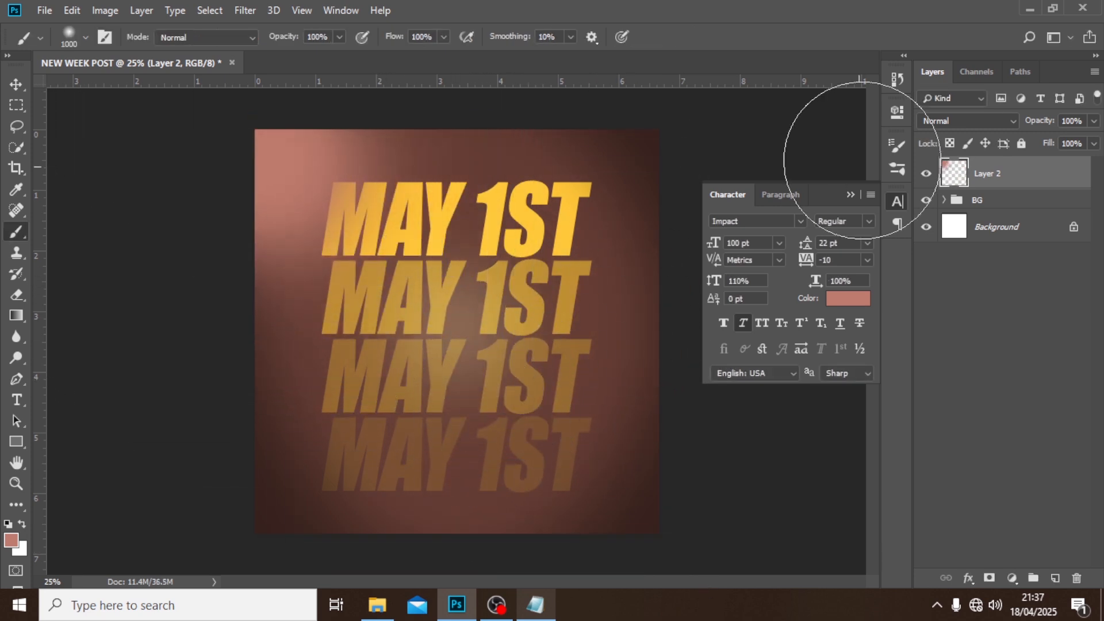
Set the pink glow layer's blend mode to Screen and shift the glow further up into the corner.
click(955, 121)
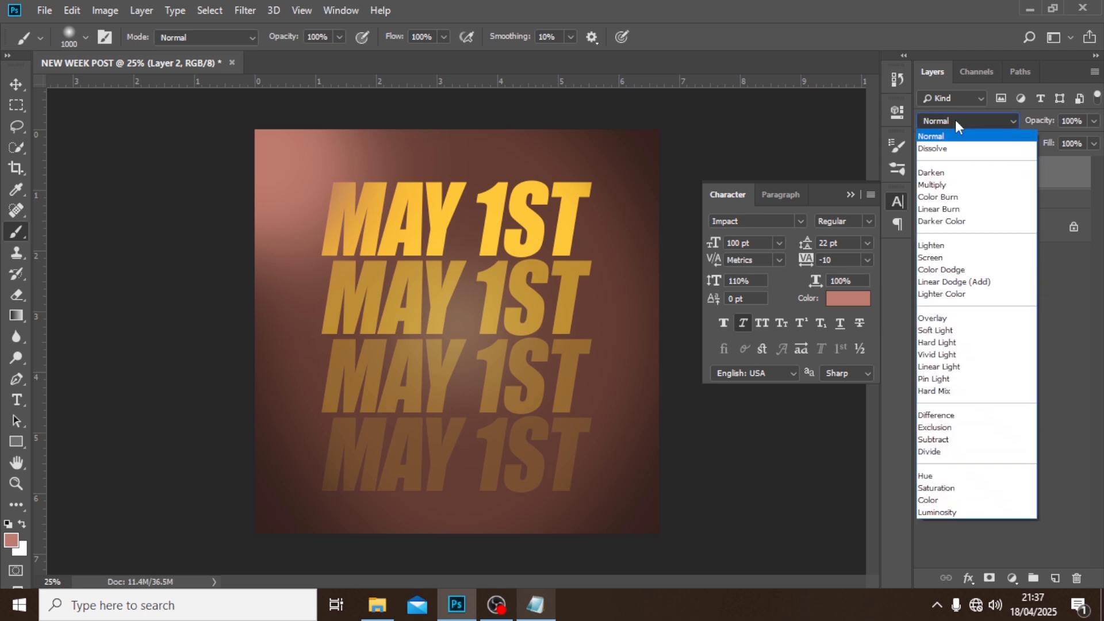
click(930, 258)
click(16, 84)
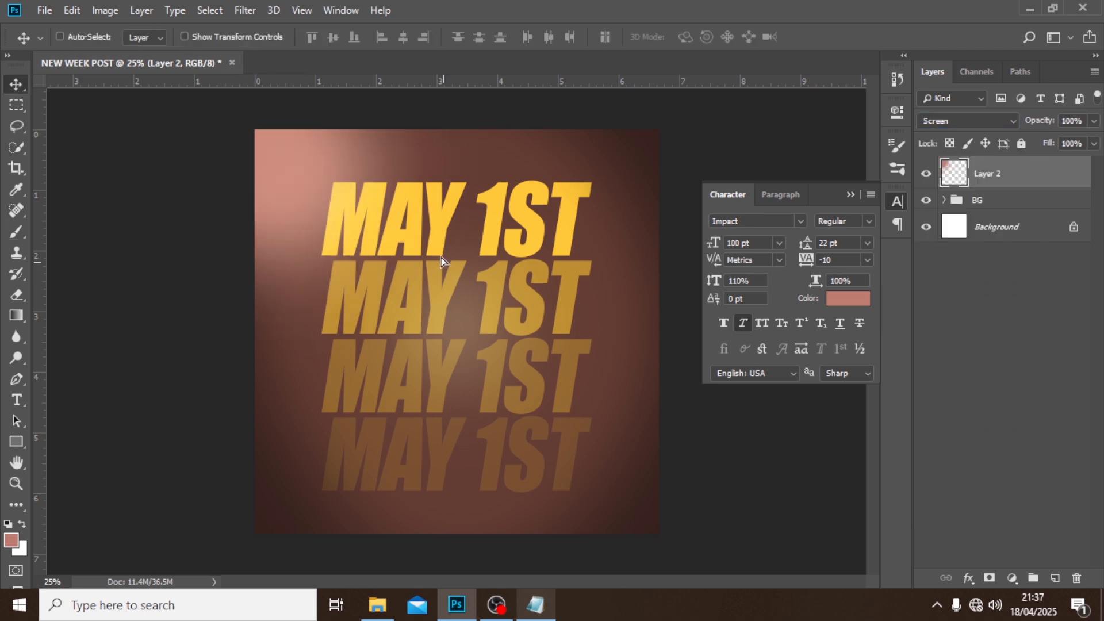
drag(442, 266, 428, 224)
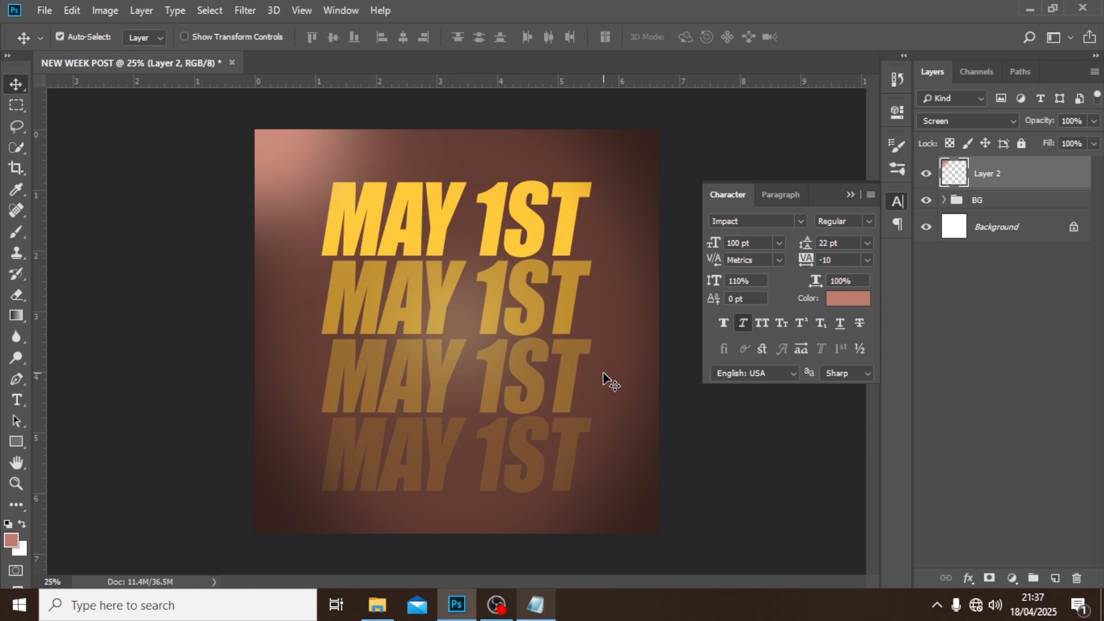
Duplicate the pink glow into the canvas's lower-right corner and group both glow layers under the name GLOW.
key(ctrl+j)
drag(352, 211, 635, 465)
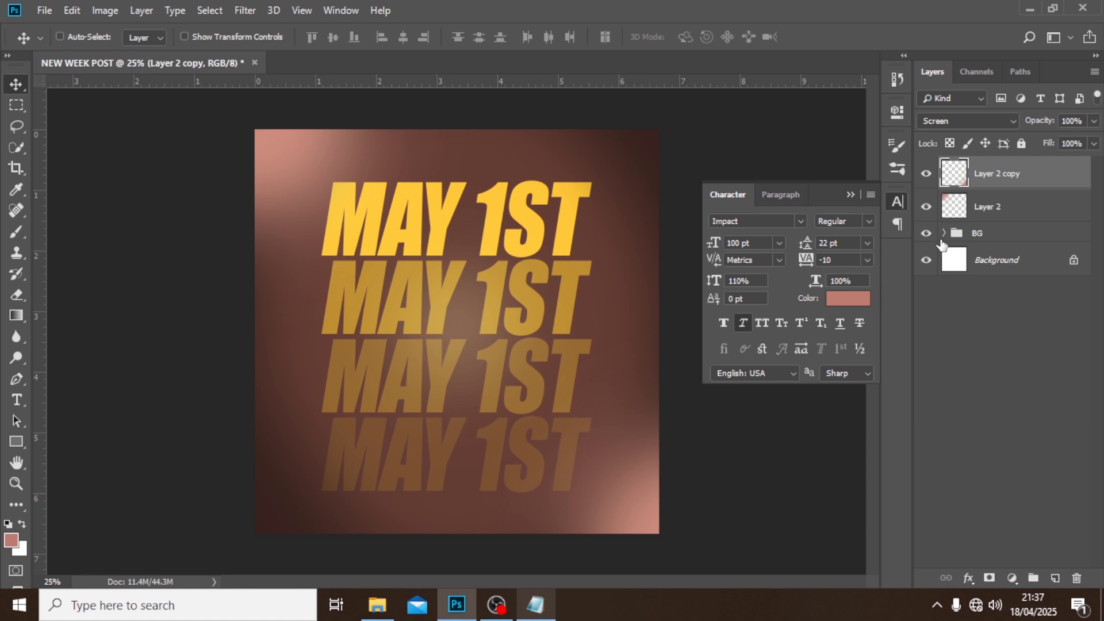
key(ctrl)
ctrl+click(987, 204)
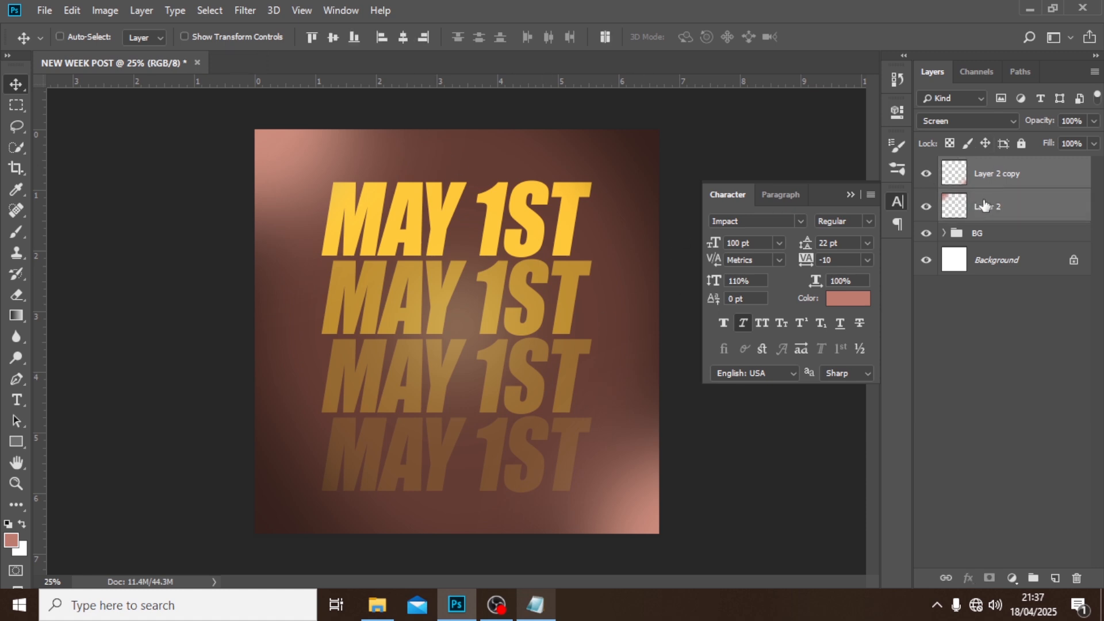
key(ctrl+g)
double_click(986, 166)
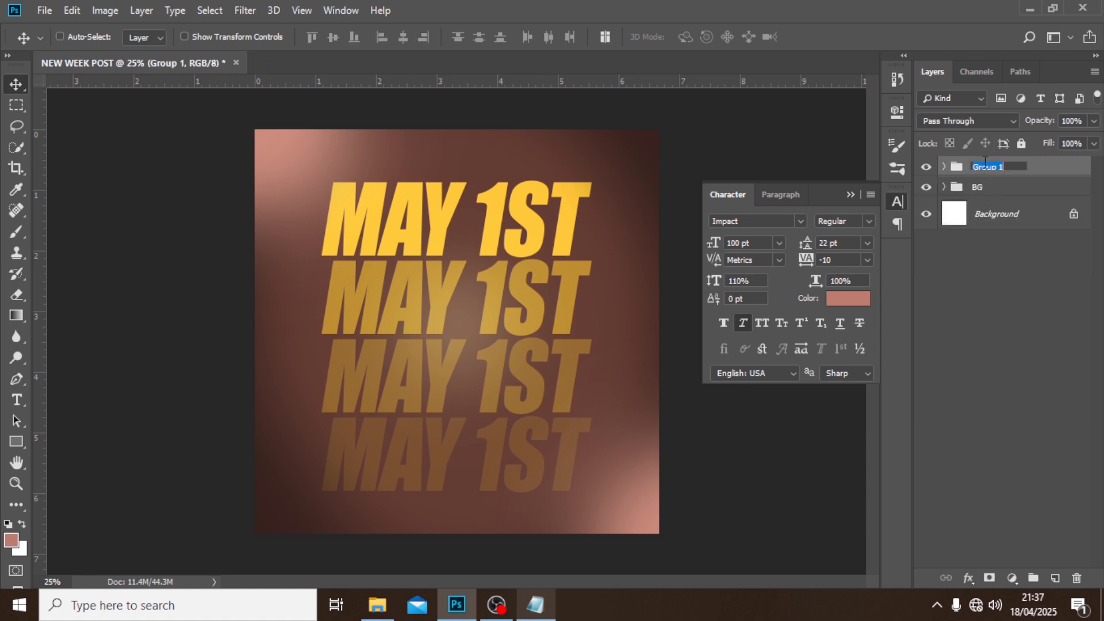
text(GLOW)
key(Return)
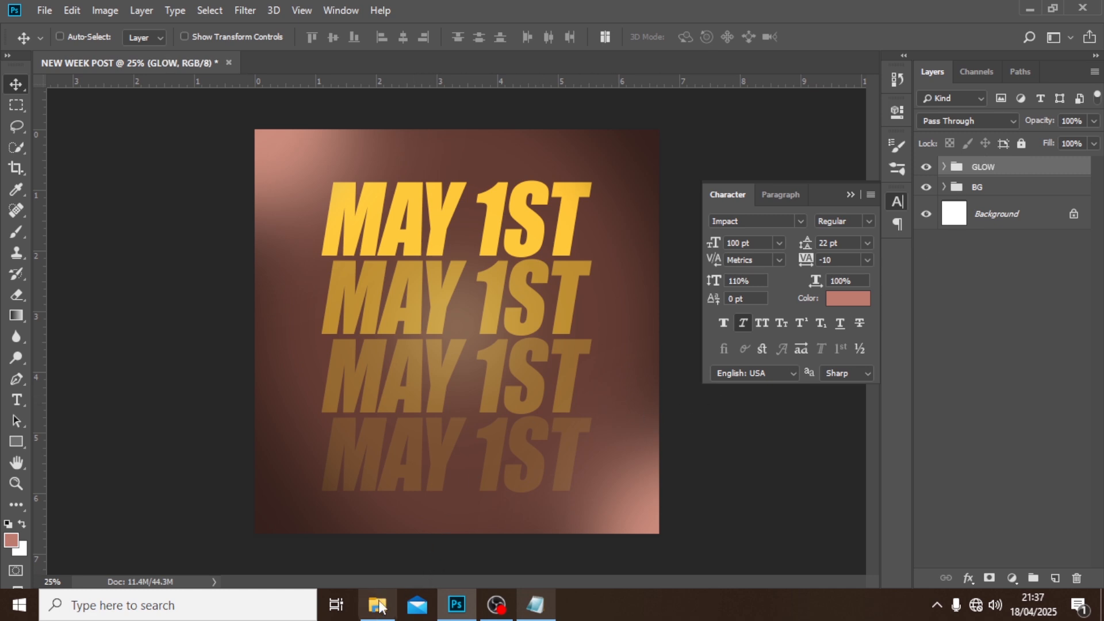
Place the image copy-space-man-with-cassette copy from folder 29 > 2 > J > FILES as an embedded object above the GLOW group.
click(45, 9)
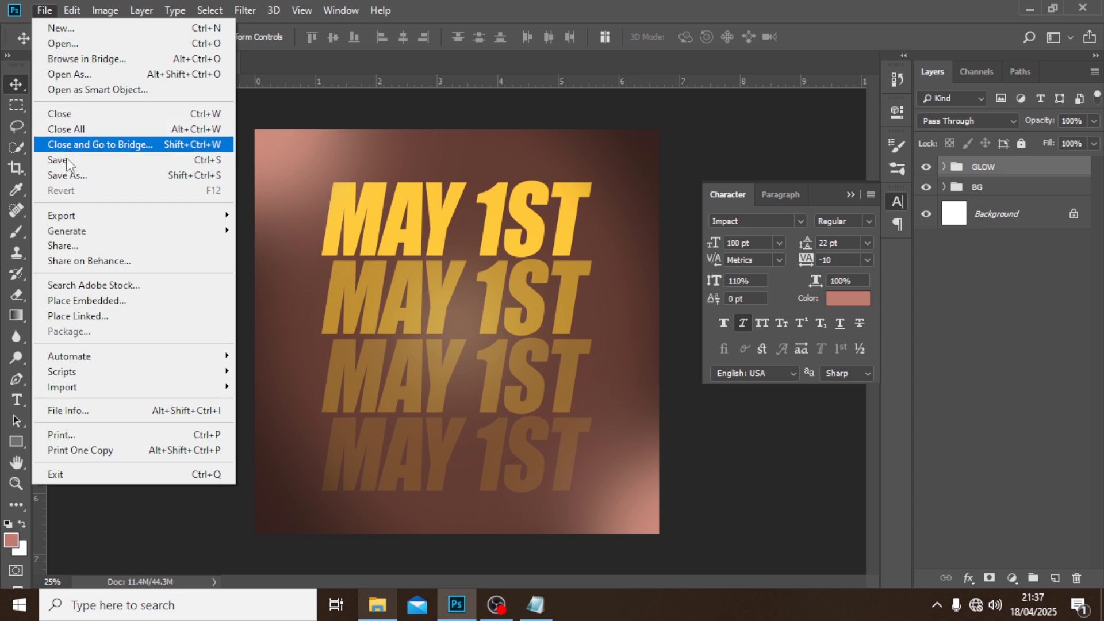
click(71, 301)
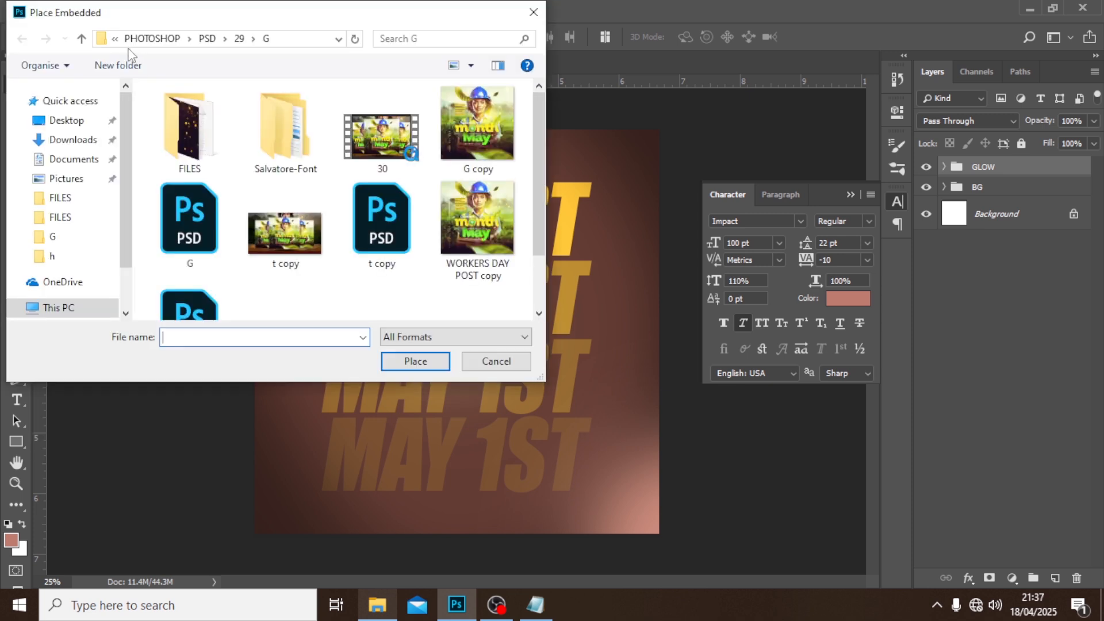
click(81, 38)
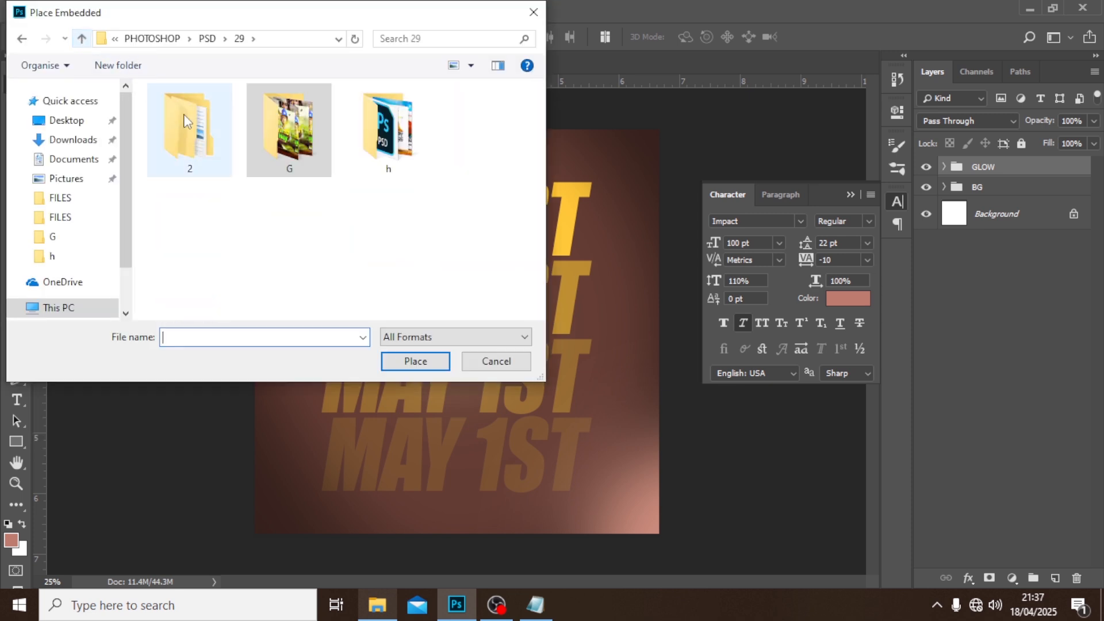
double_click(180, 144)
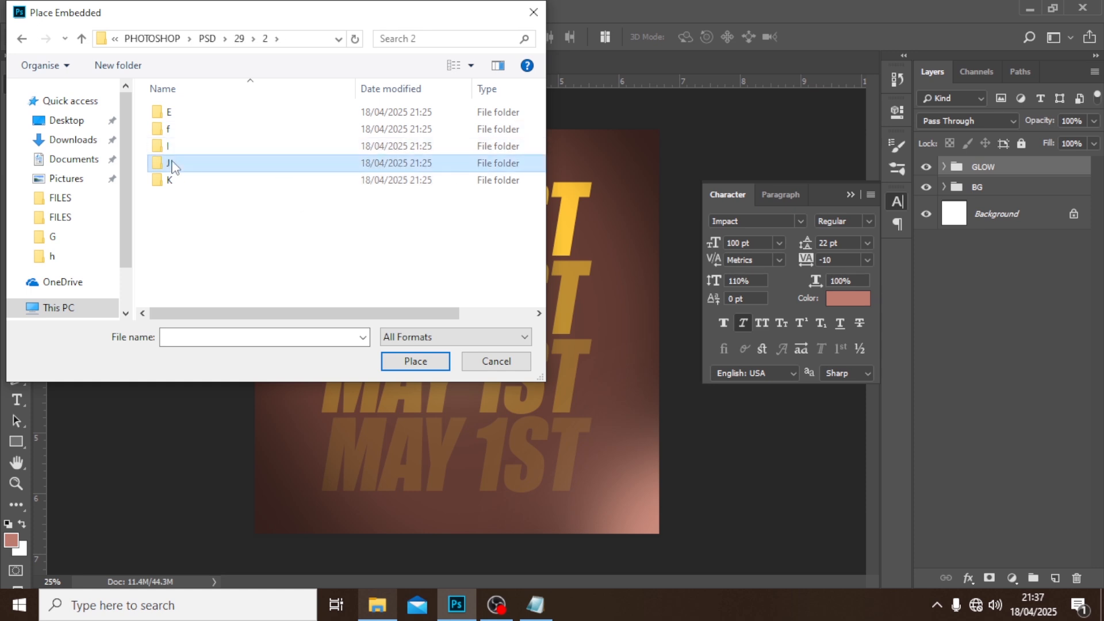
double_click(173, 163)
double_click(177, 113)
click(287, 124)
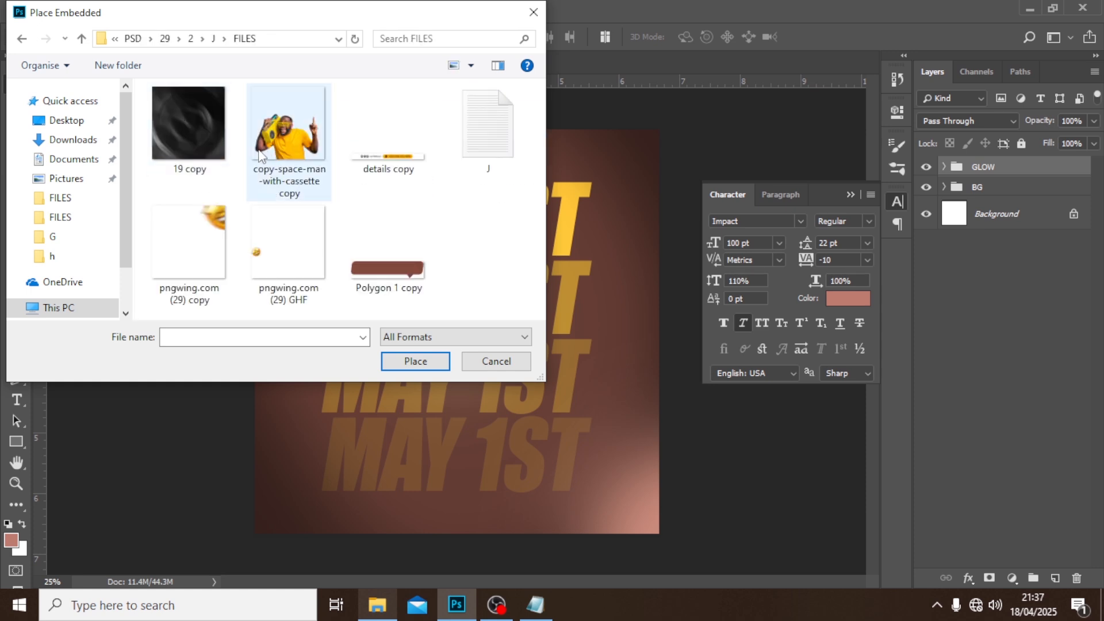
click(425, 365)
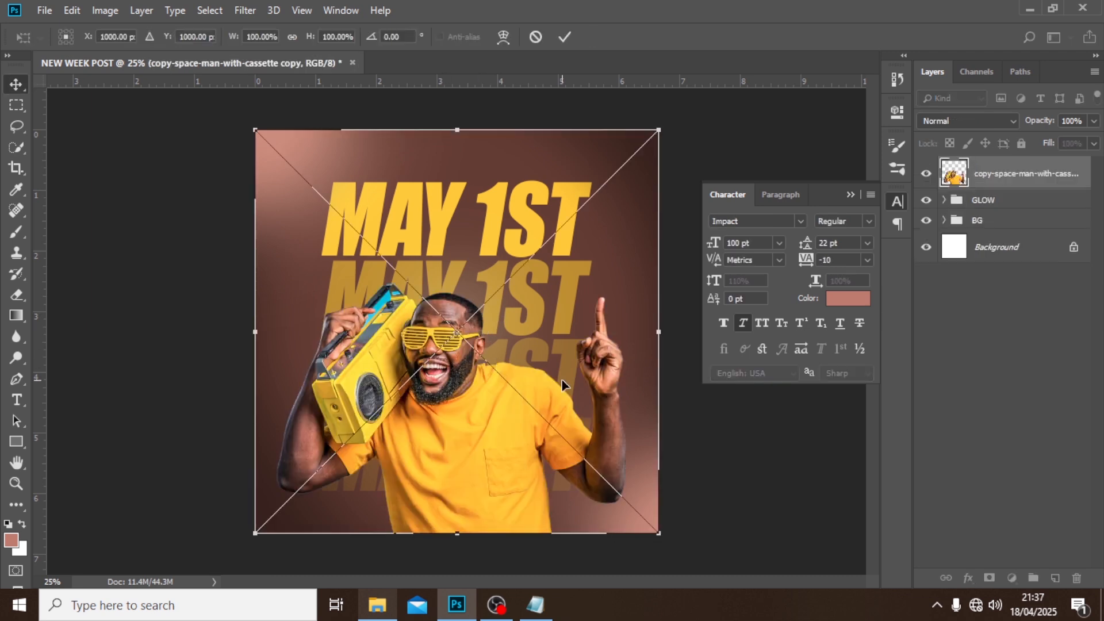
Commit the placed cassette-man photo and put it in a group named IMAGE.
key(Return)
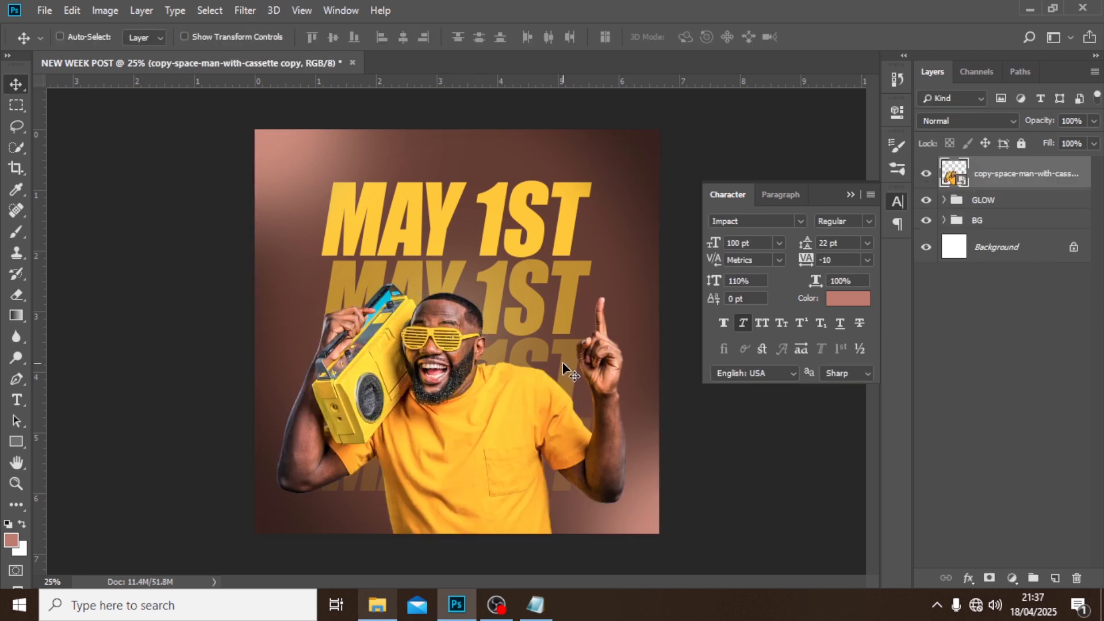
key(ctrl+g)
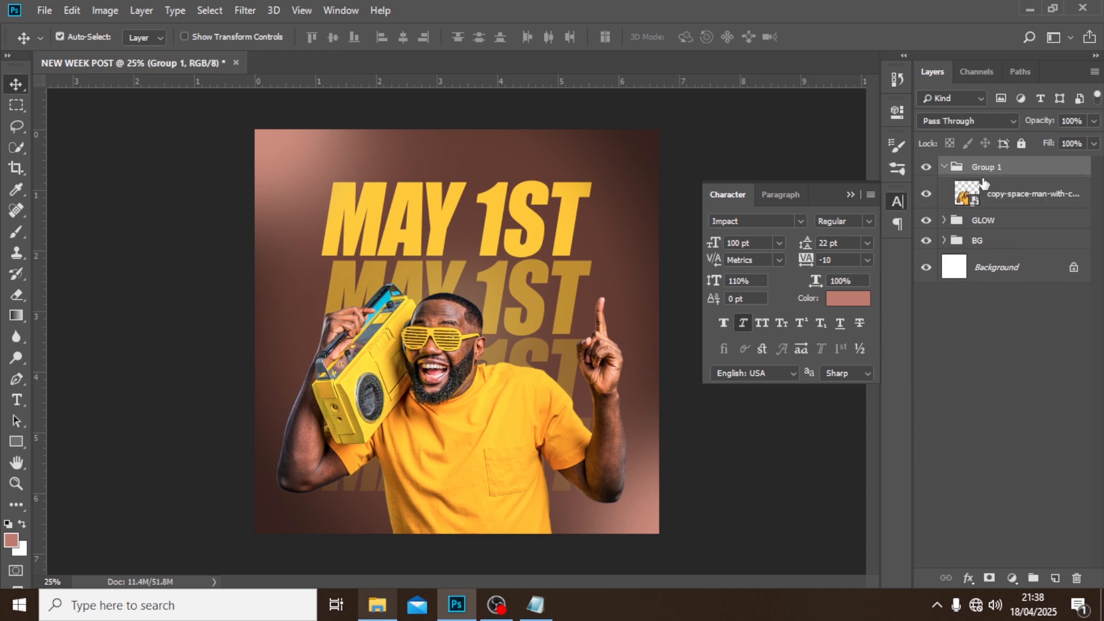
double_click(970, 167)
text(1)
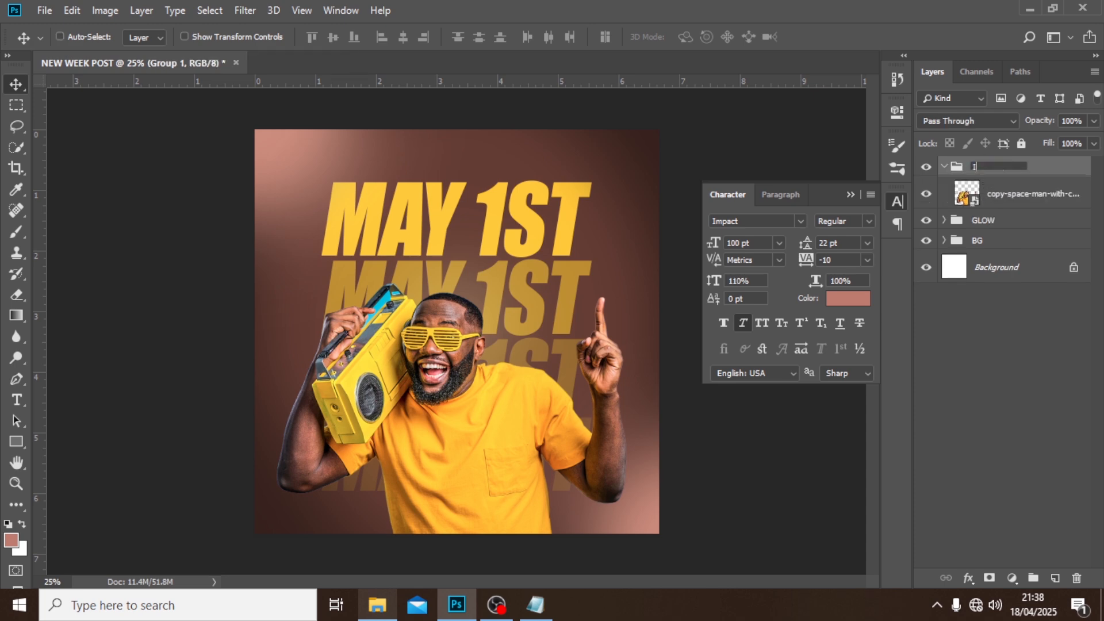
text(MAGE)
key(Return)
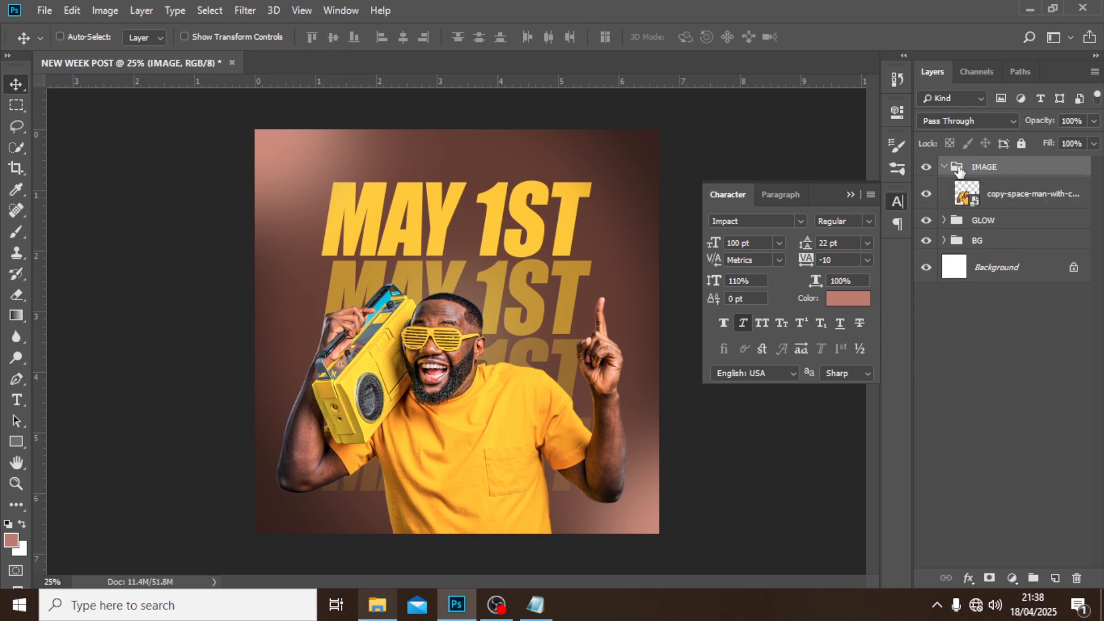
Place the image pngwing.com (29) copy as an embedded object at its original size above the IMAGE group.
click(46, 9)
click(86, 300)
click(207, 247)
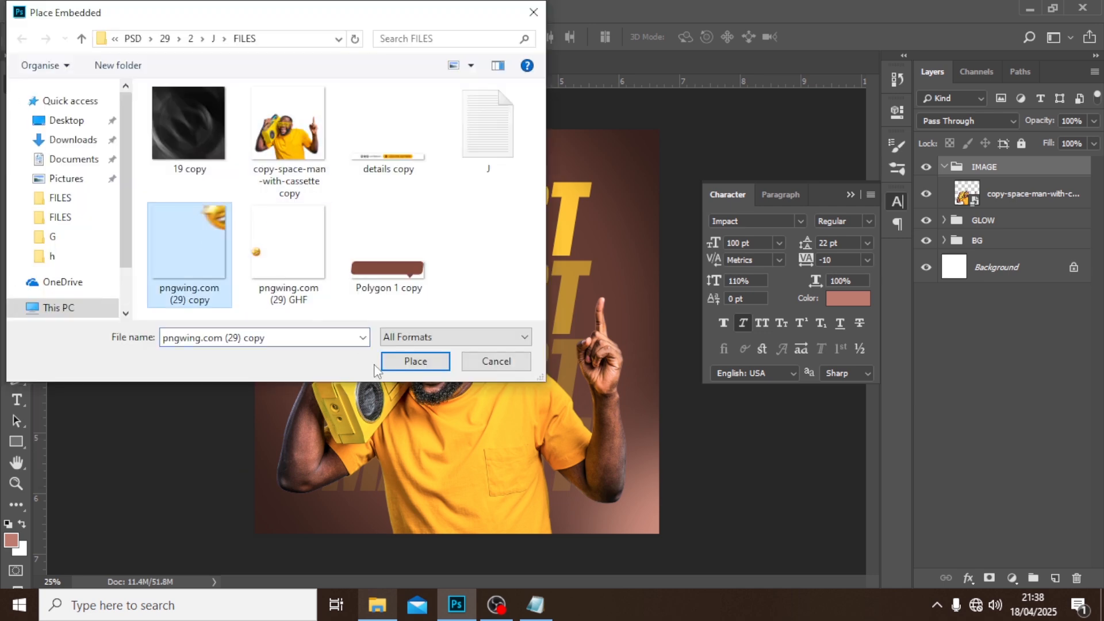
click(429, 360)
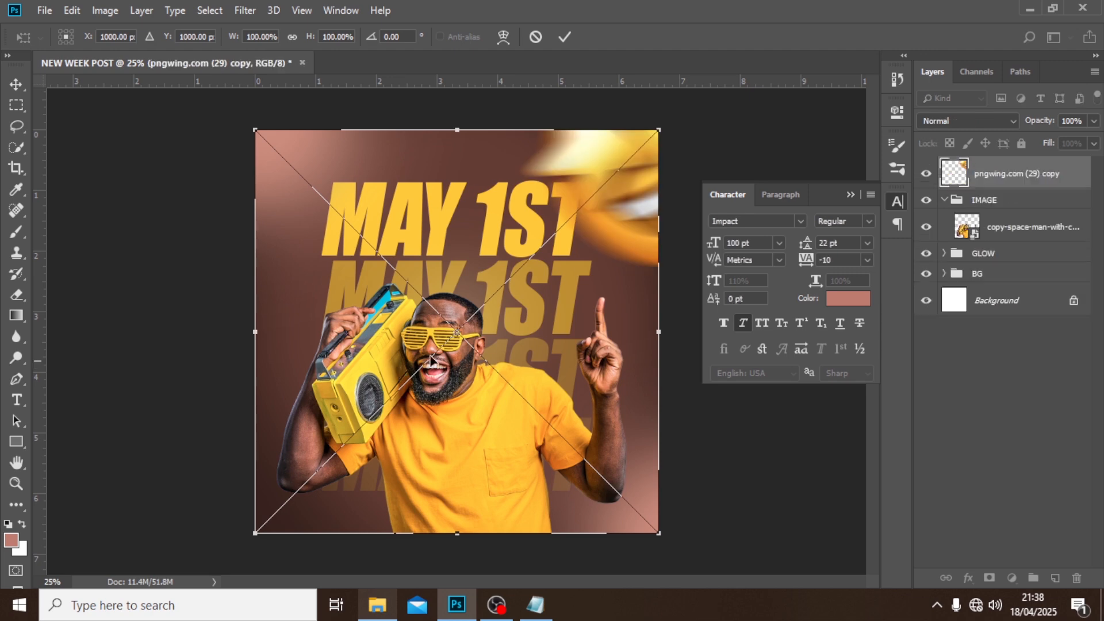
key(Return)
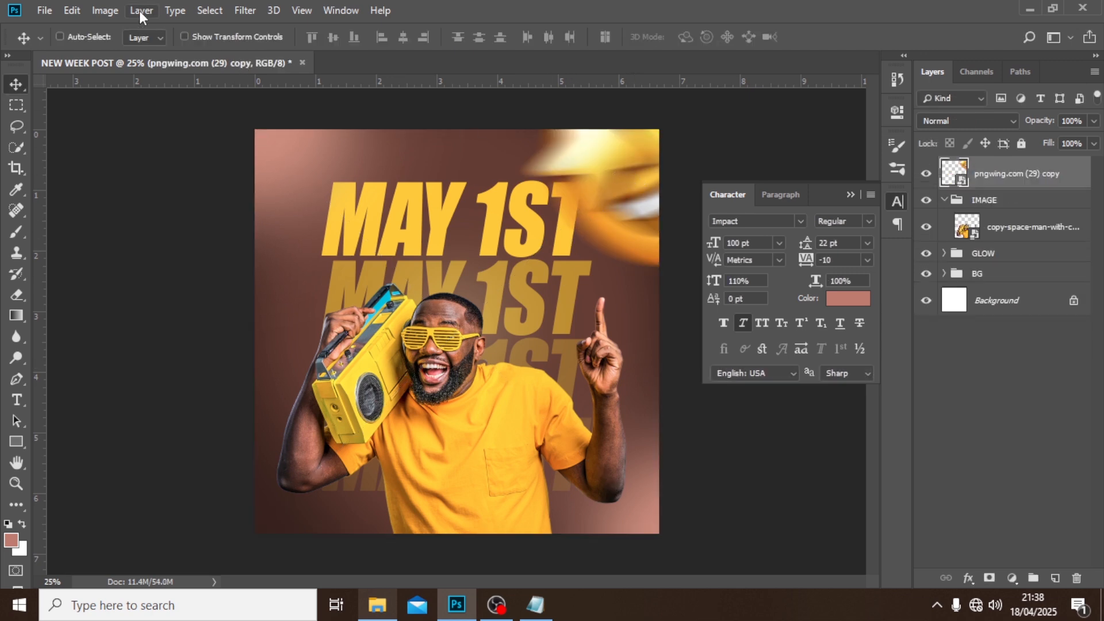
Place the image pngwing.com (29) GHF as an embedded object at its original size above the first emoji layer.
click(38, 8)
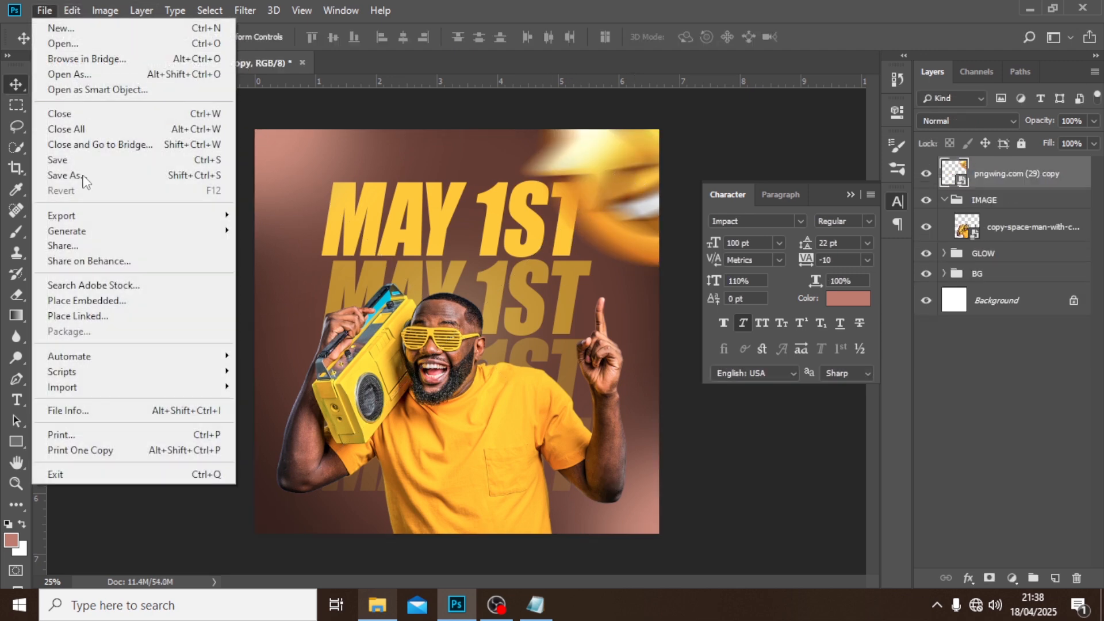
click(91, 303)
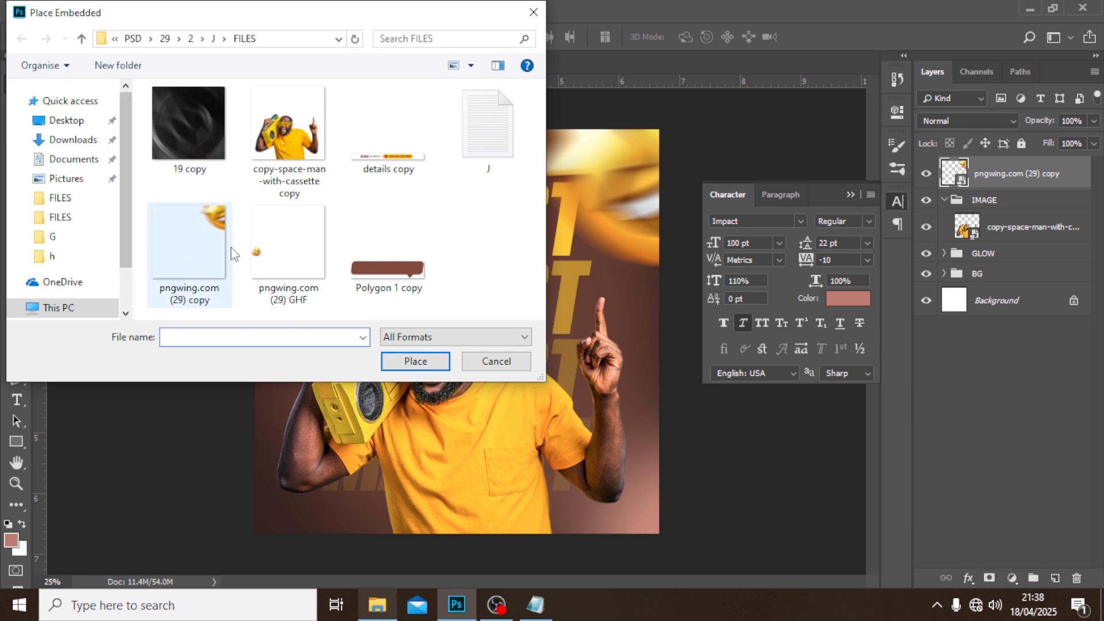
click(266, 260)
click(404, 362)
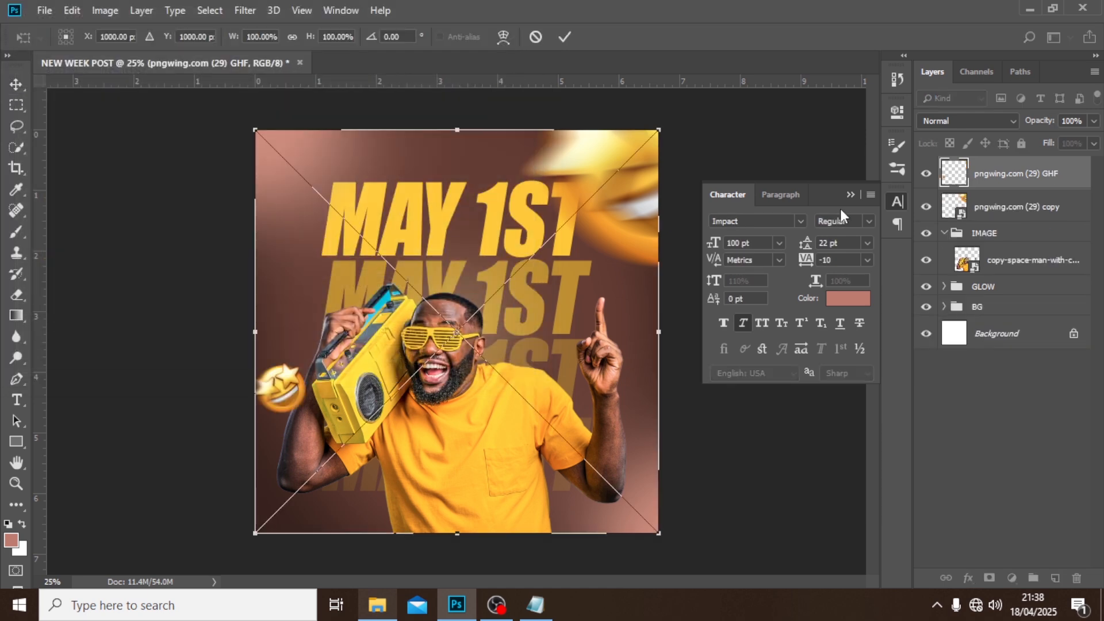
key(Return)
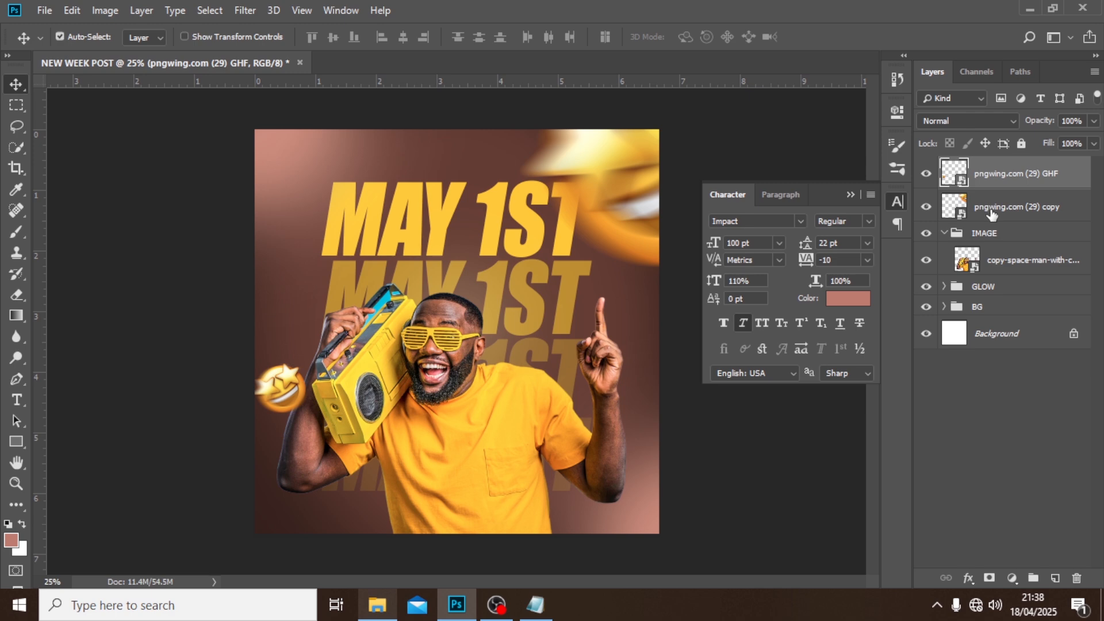
Group the two emoji layers and name the group MOTION.
shift+click(992, 214)
key(ctrl+g)
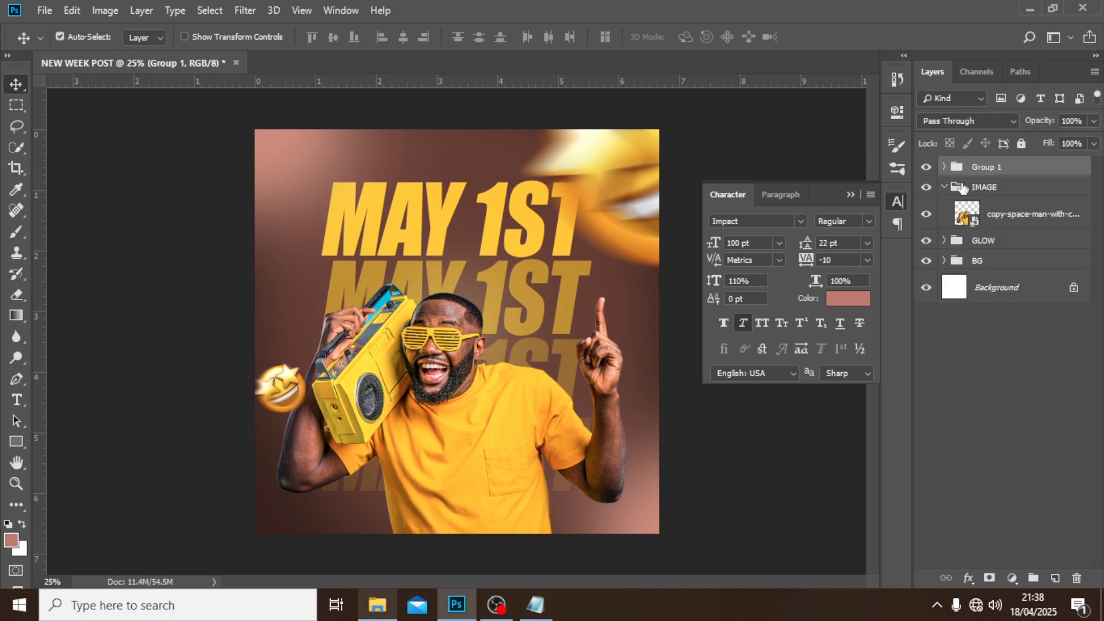
double_click(987, 167)
text(MOTION)
key(Return)
Collapse the IMAGE group and move the MOTION group between IMAGE and GLOW in the layer order.
click(956, 187)
click(944, 187)
drag(985, 167, 983, 201)
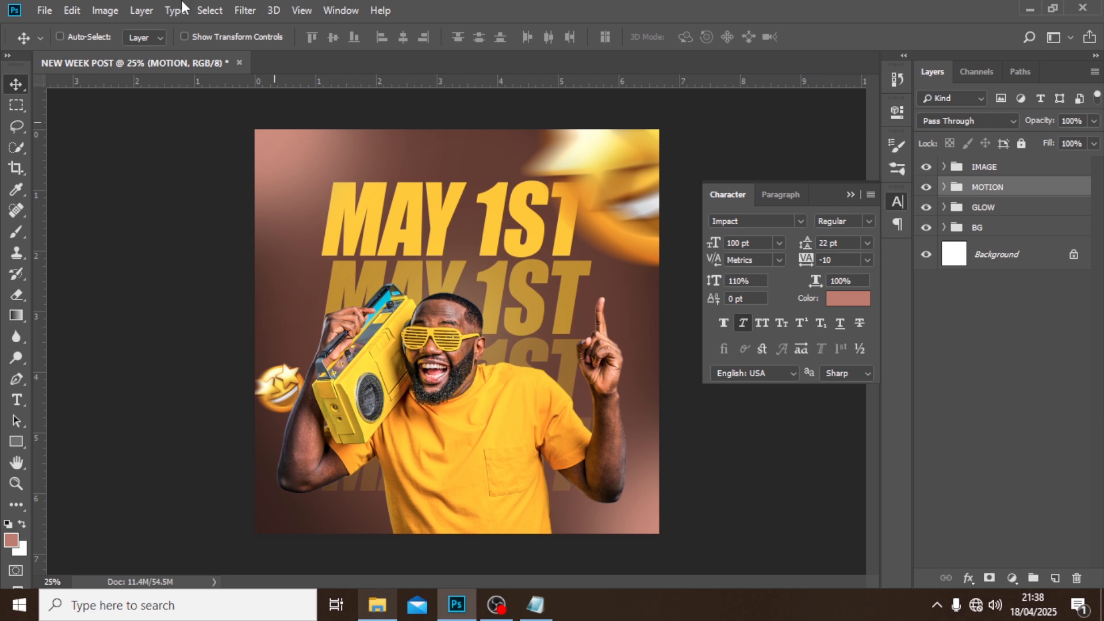
Place the image 19 copy as an embedded object above the MOTION group and set its blend mode to Soft Light.
click(44, 9)
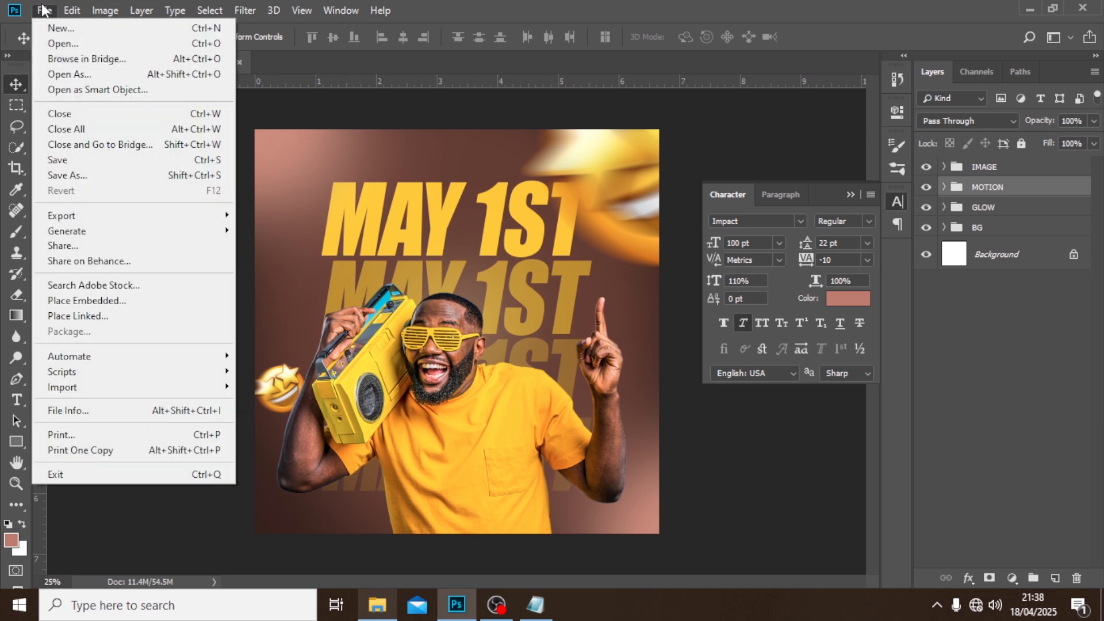
click(86, 300)
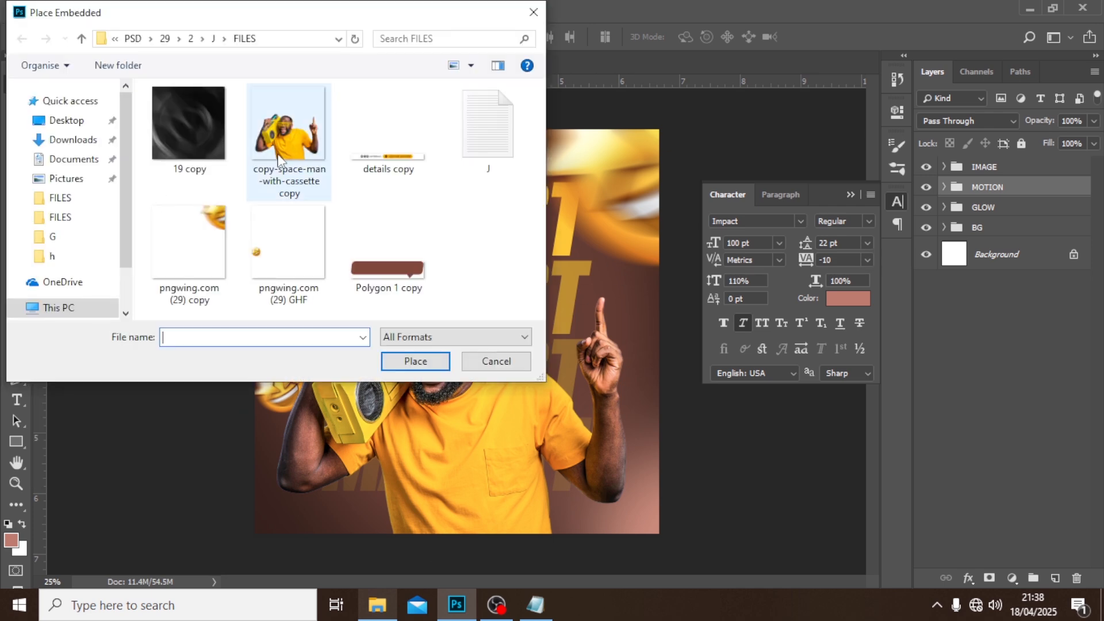
click(178, 123)
click(424, 368)
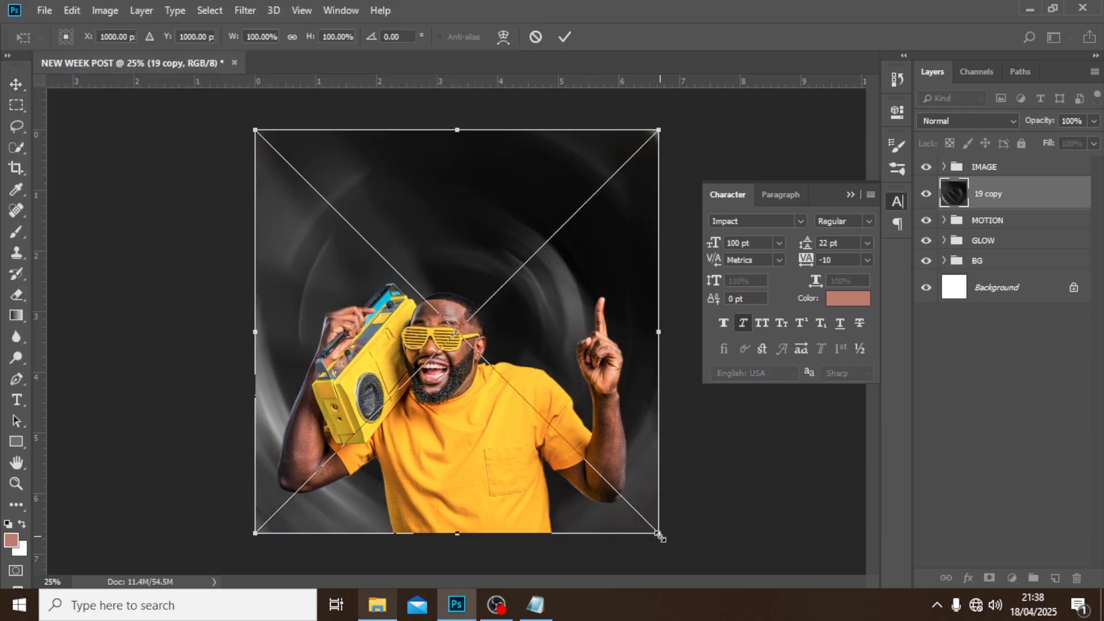
key(Return)
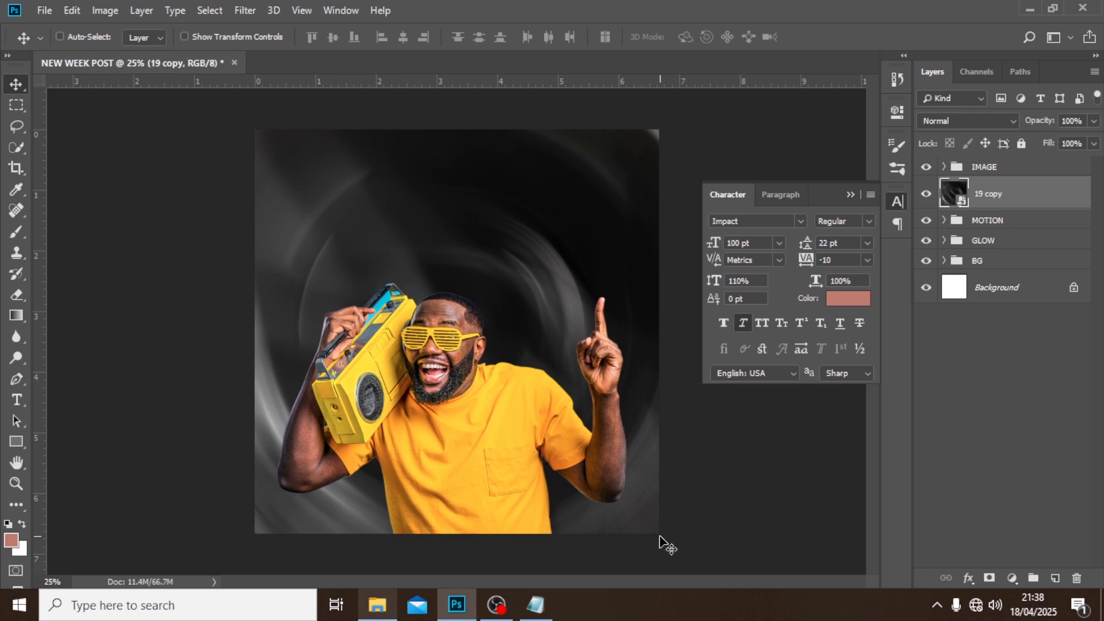
click(951, 122)
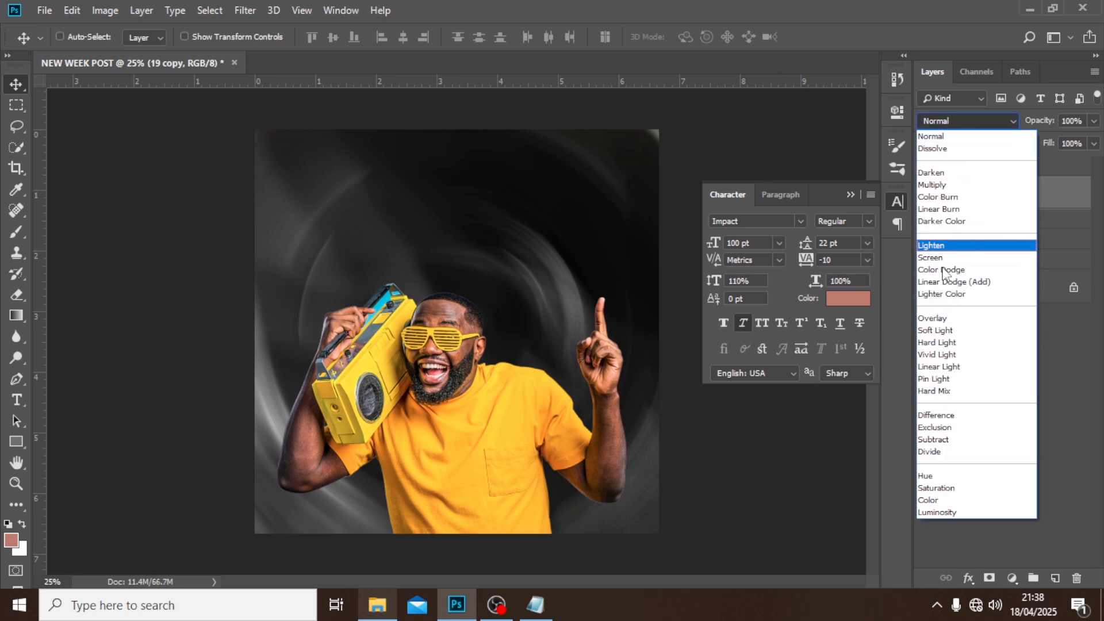
click(937, 330)
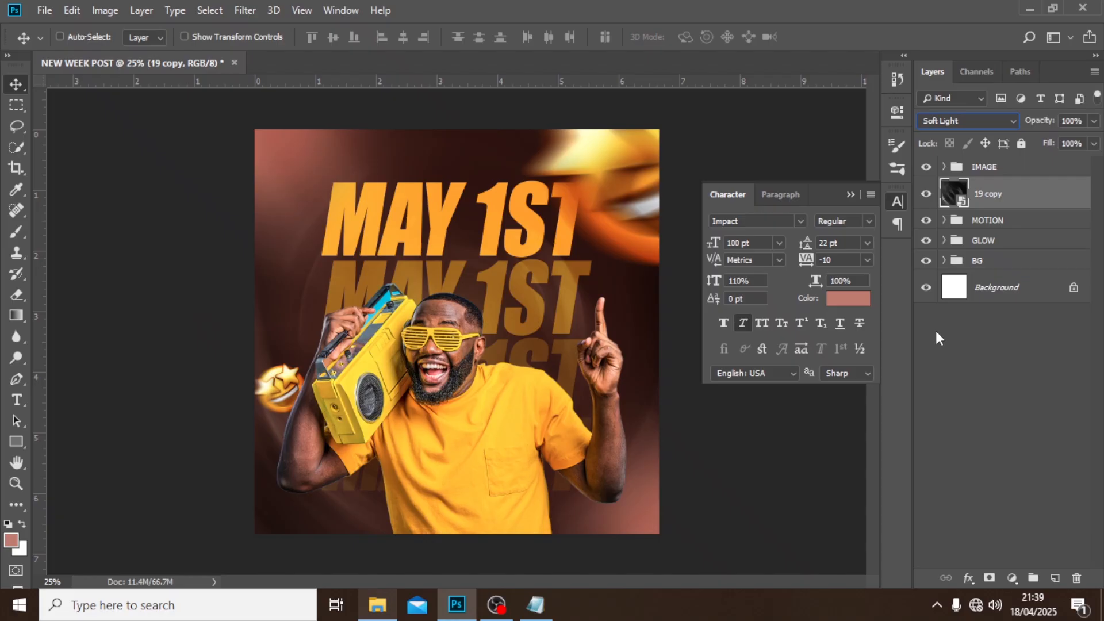
Add a new empty layer above the IMAGE group and clip it to that group.
click(986, 169)
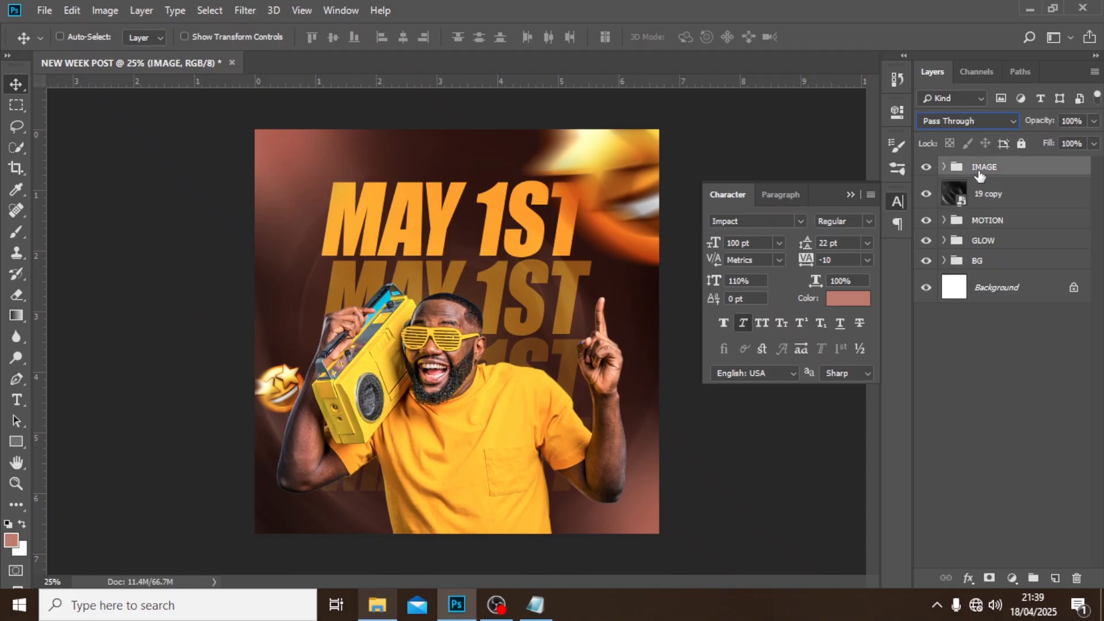
click(1056, 579)
right_click(1009, 177)
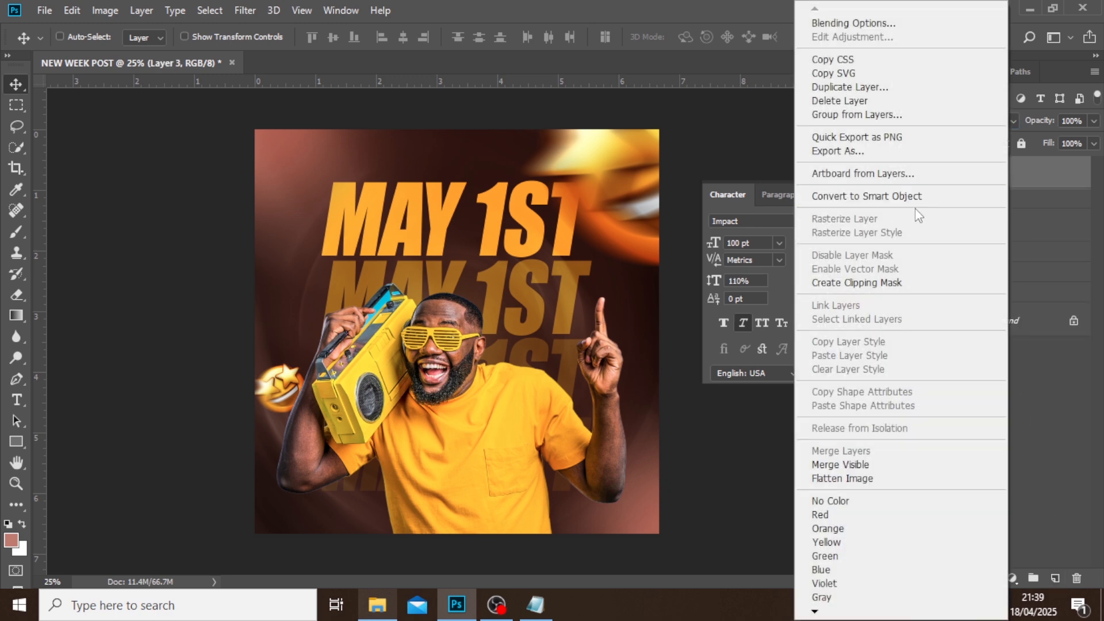
click(863, 294)
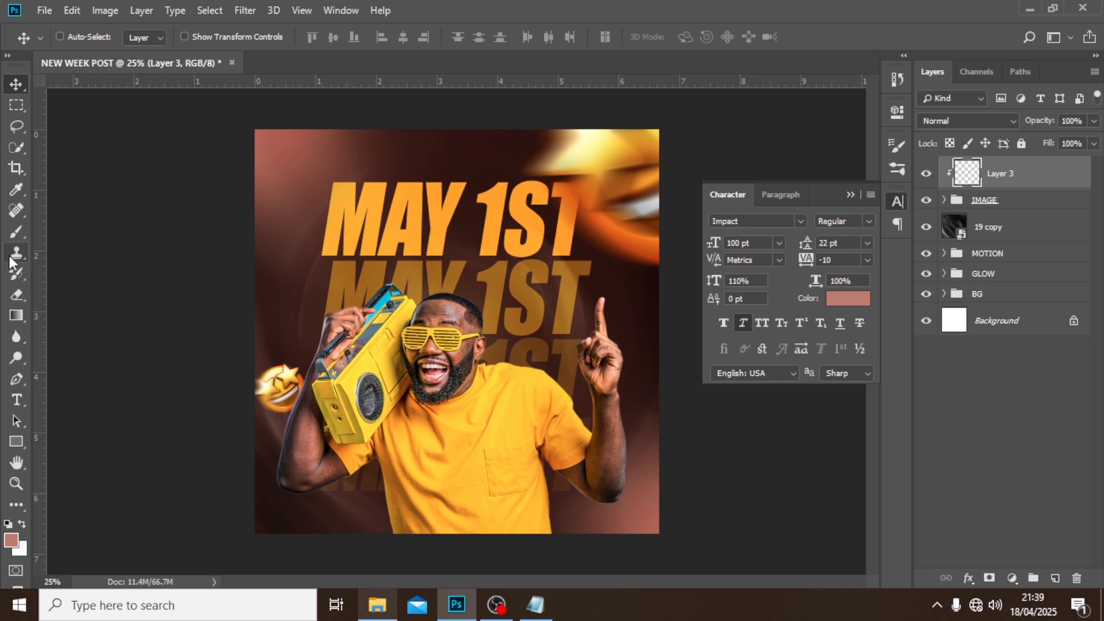
Sample the dark brown background colour and shade the lower edge of the man's shirt with a soft 800-pixel brush.
click(16, 232)
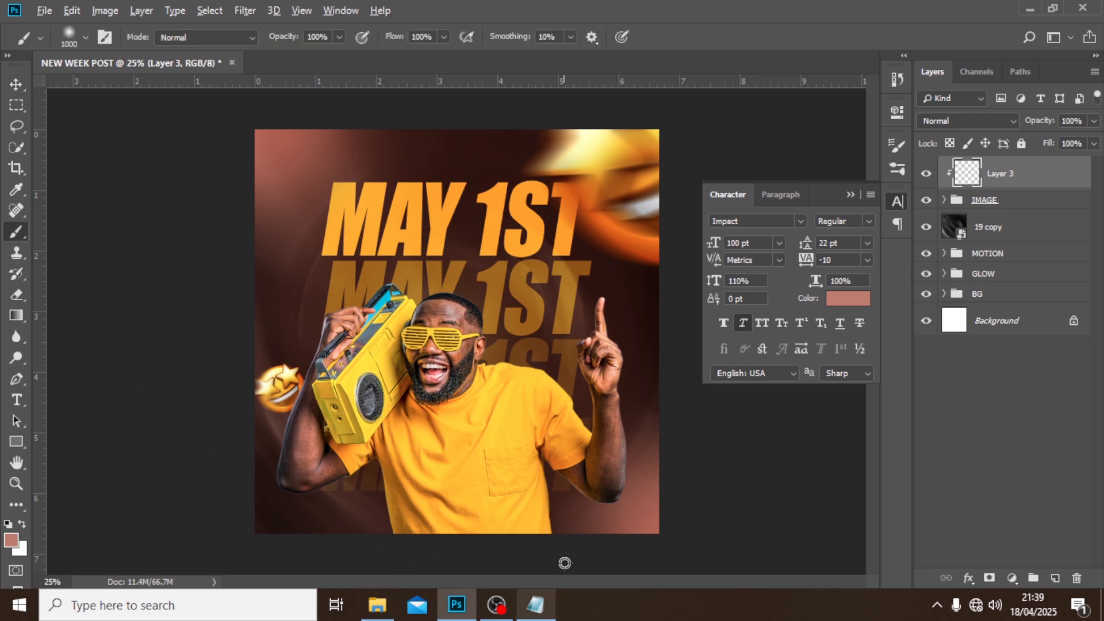
alt+click(380, 503)
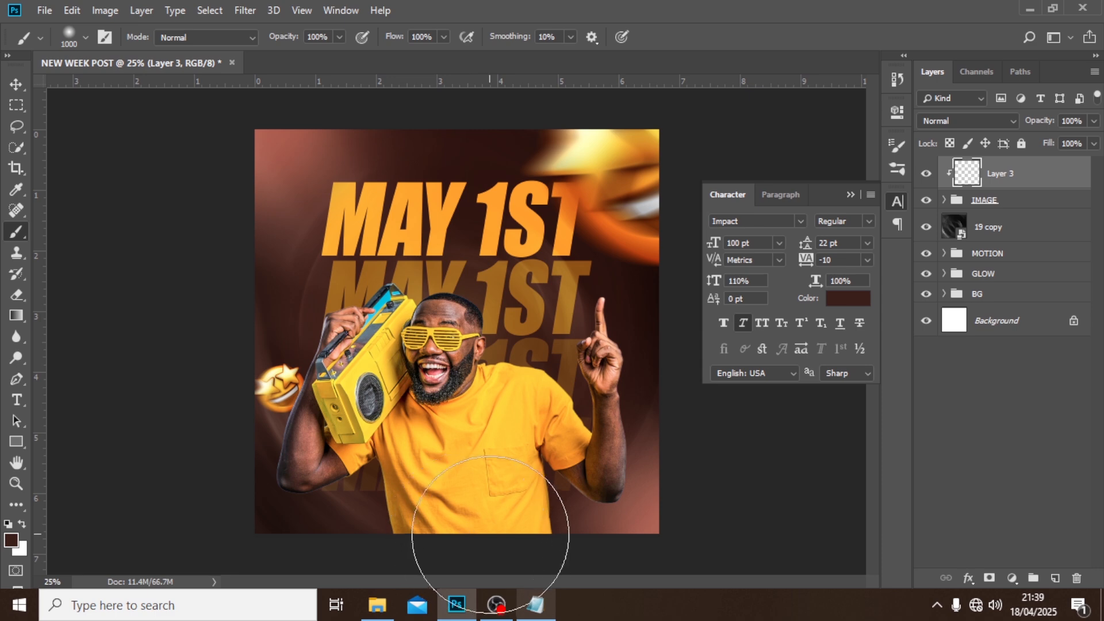
key(bracketleft)
key(bracketleft)
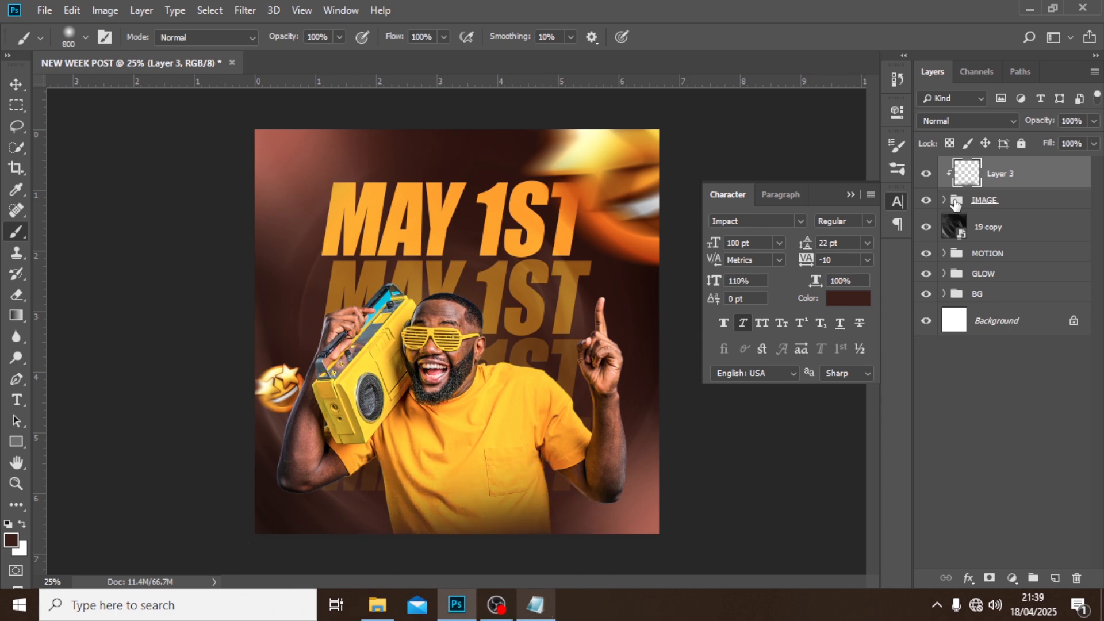
Move the painted shading layer into the IMAGE group and clip it to the cassette-man photo, leaving the group collapsed.
key(alt)
click(944, 200)
right_click(1015, 197)
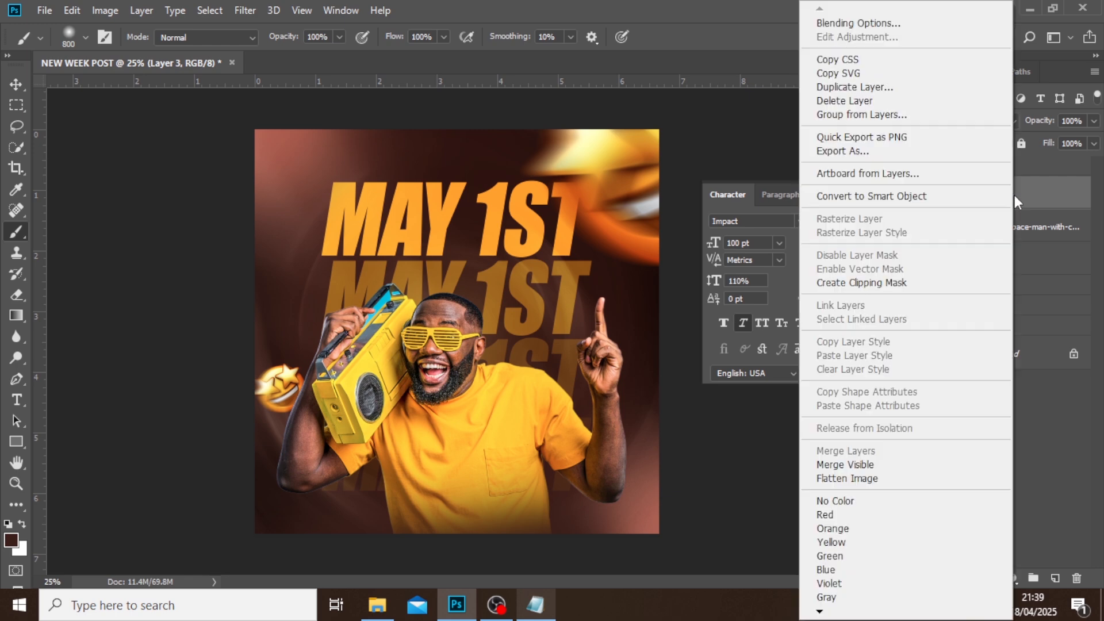
click(877, 283)
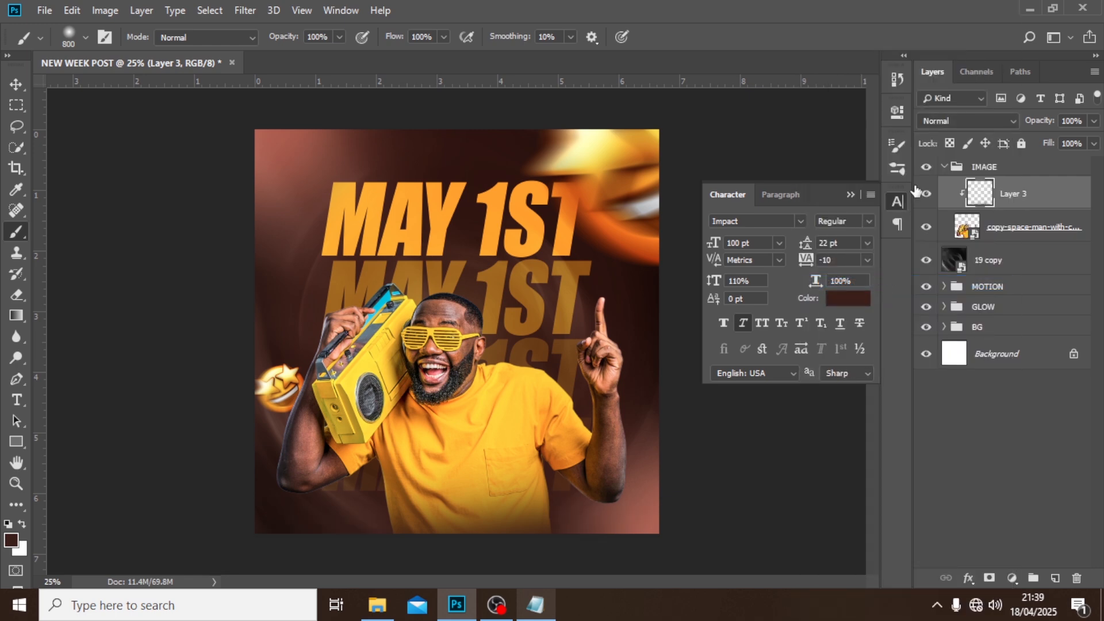
click(945, 167)
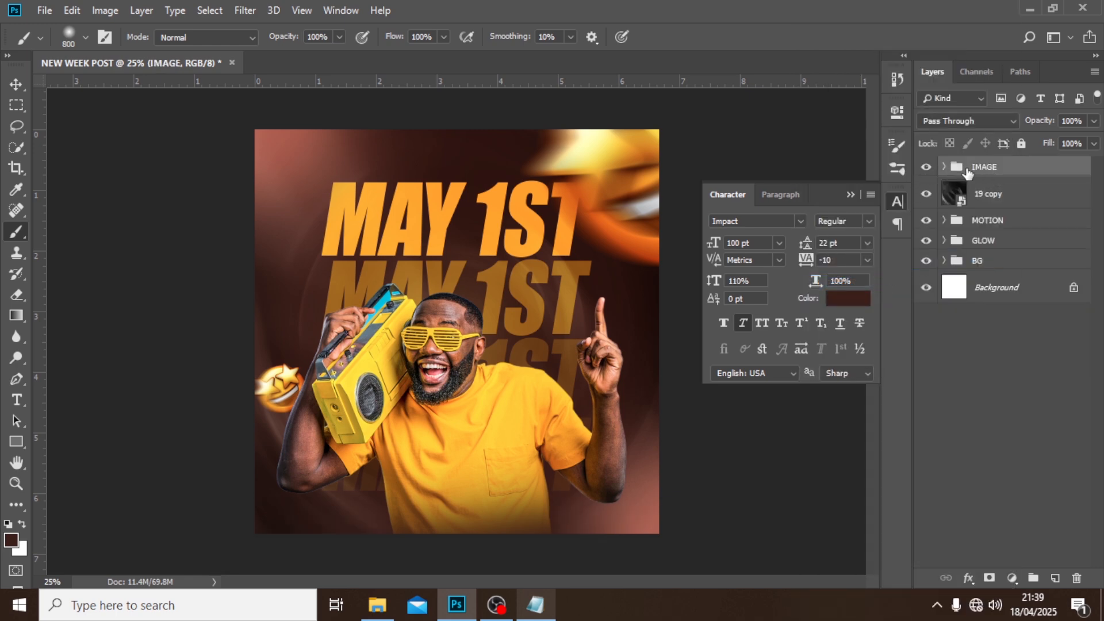
Put the 19 copy layer in a group named texture and collapse the group.
click(977, 197)
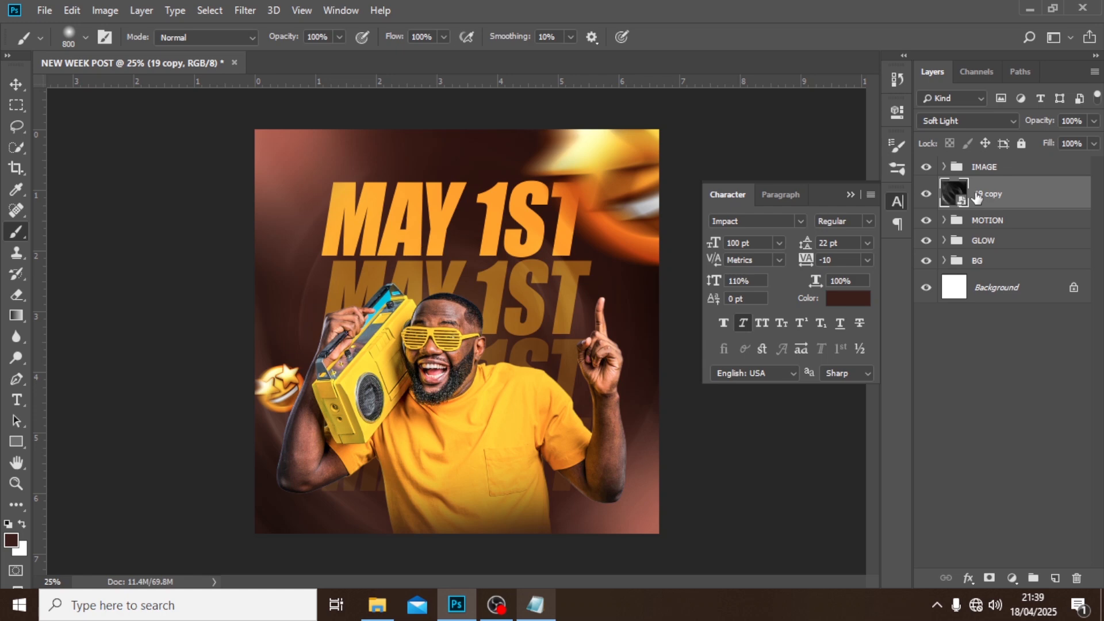
key(ctrl+g)
double_click(984, 186)
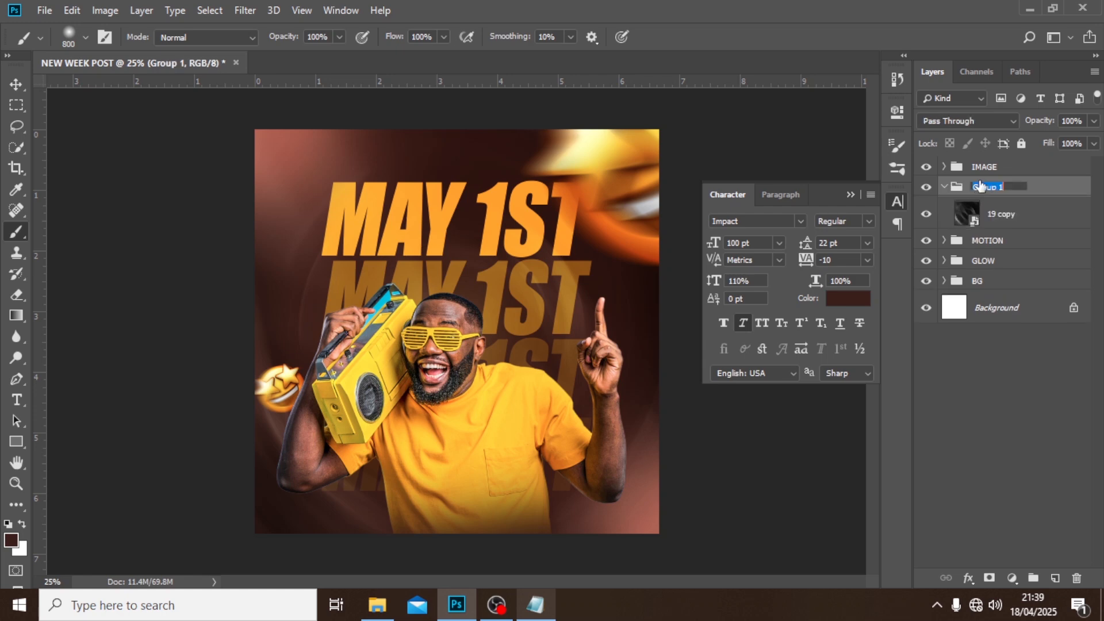
text(T)
text(exture)
key(Return)
click(944, 187)
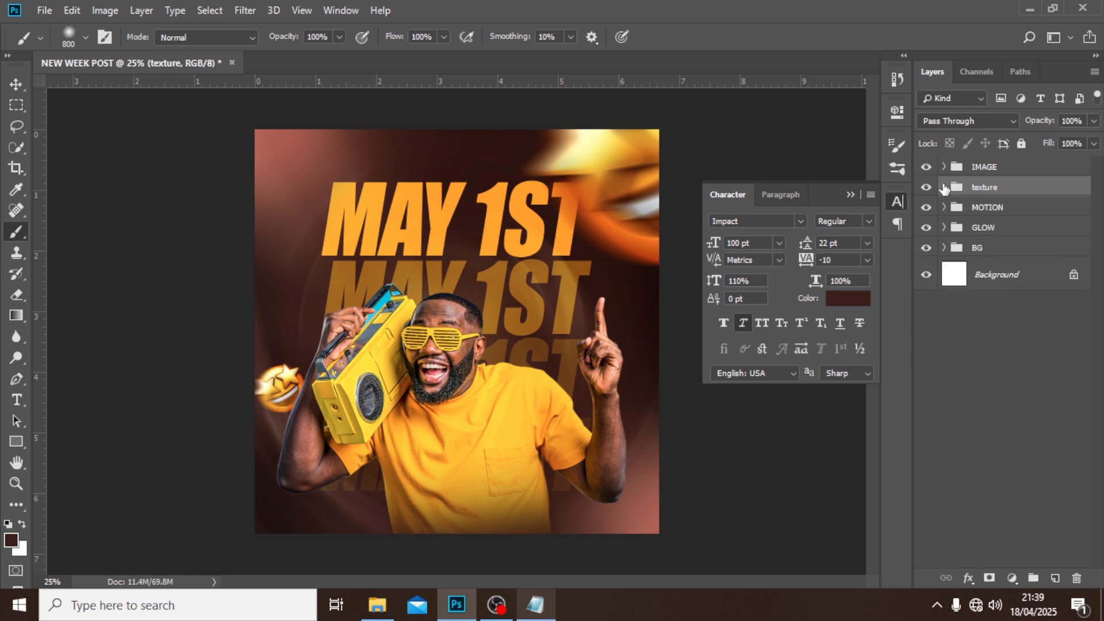
Place the image details copy as an embedded object and move its layer above the IMAGE group.
click(40, 11)
click(83, 305)
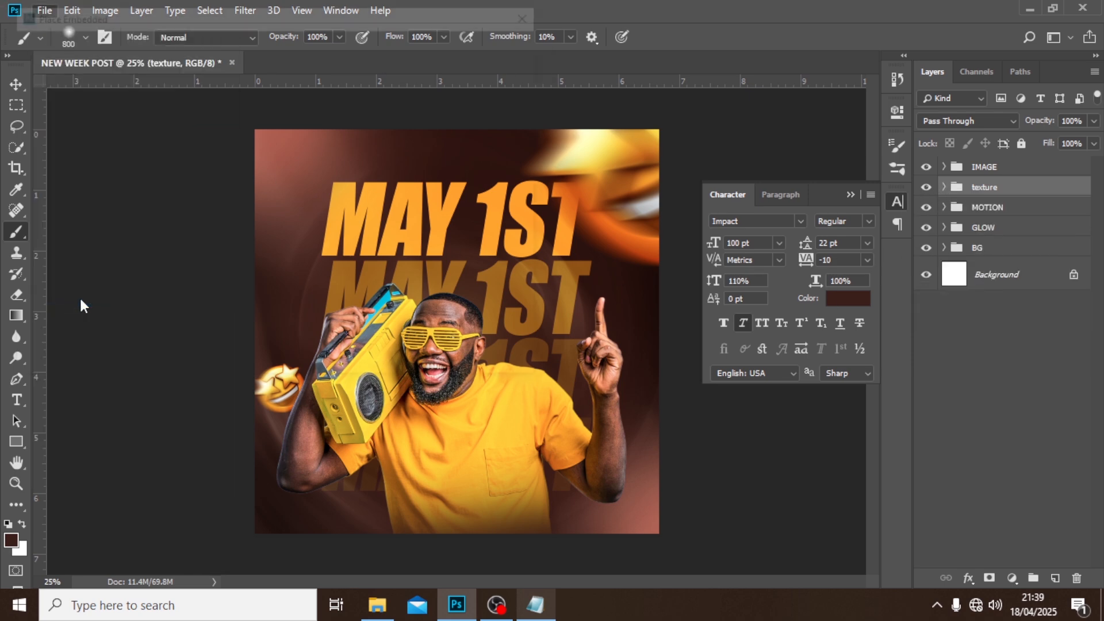
click(388, 132)
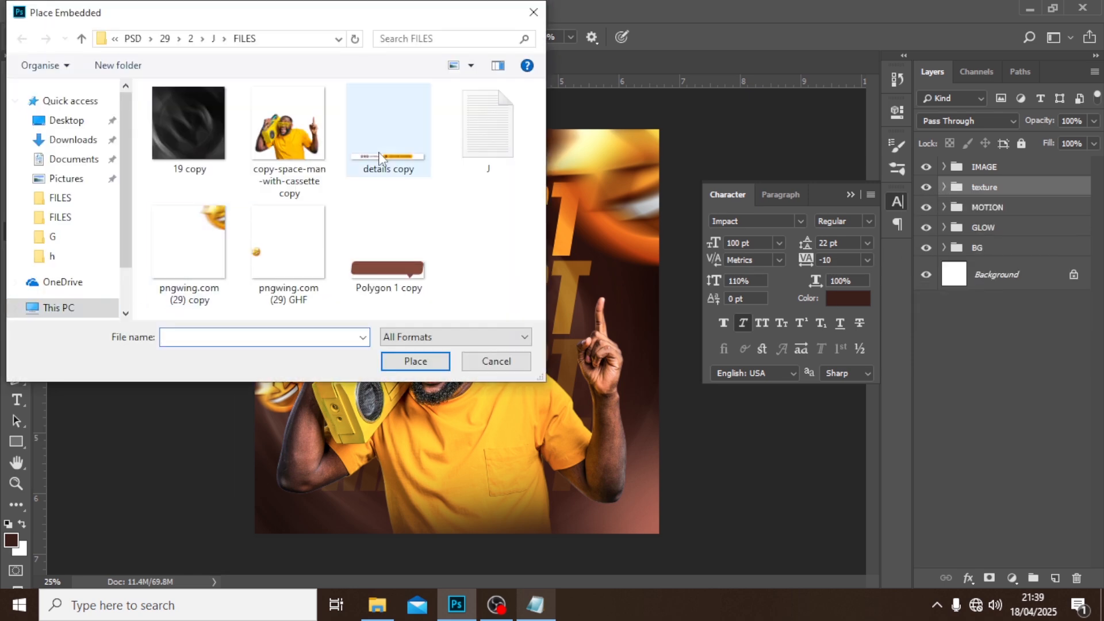
click(415, 362)
key(Return)
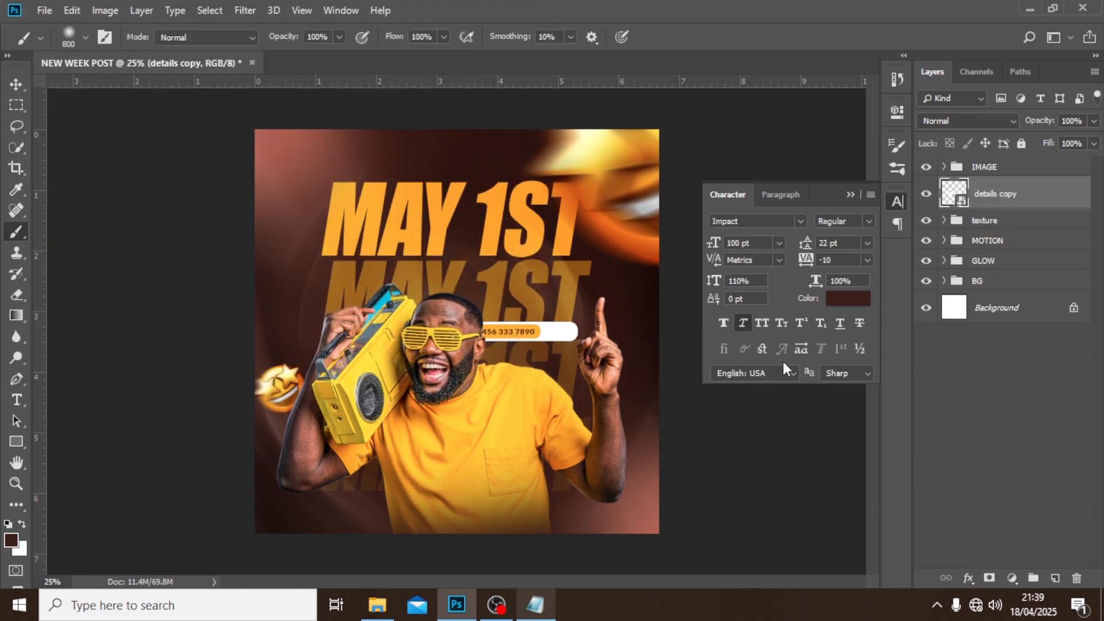
drag(987, 195, 990, 163)
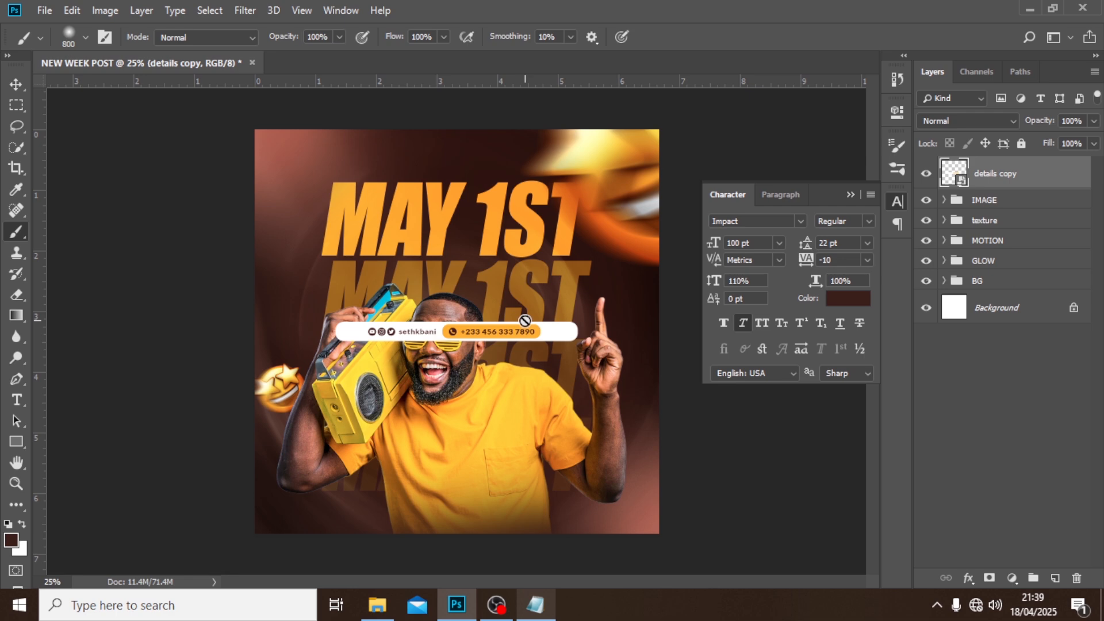
Move the white contact bar down to the bottom margin of the design, centred horizontally, and check its placement against the guides.
key(v)
drag(520, 320, 514, 501)
key(ctrl)
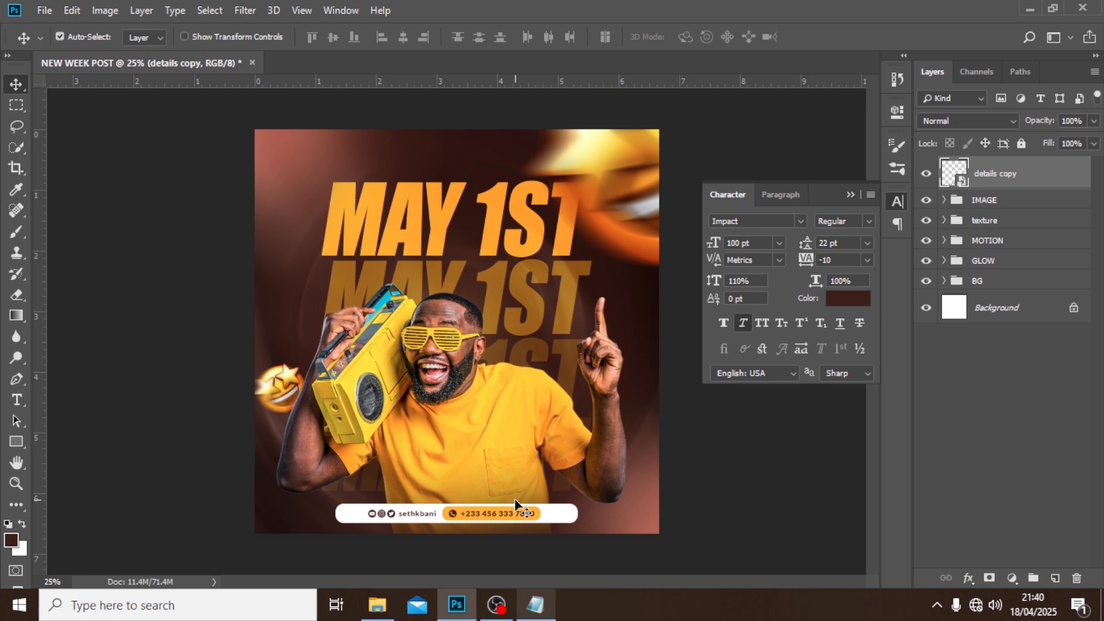
key(ctrl+semicolon)
key(ctrl+t)
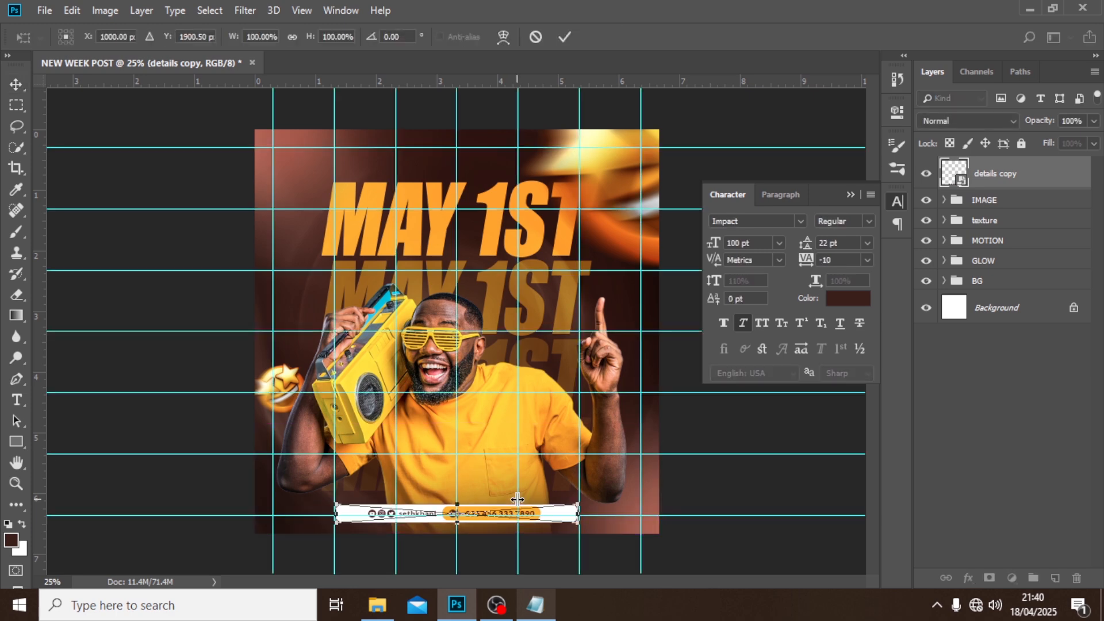
key(Return)
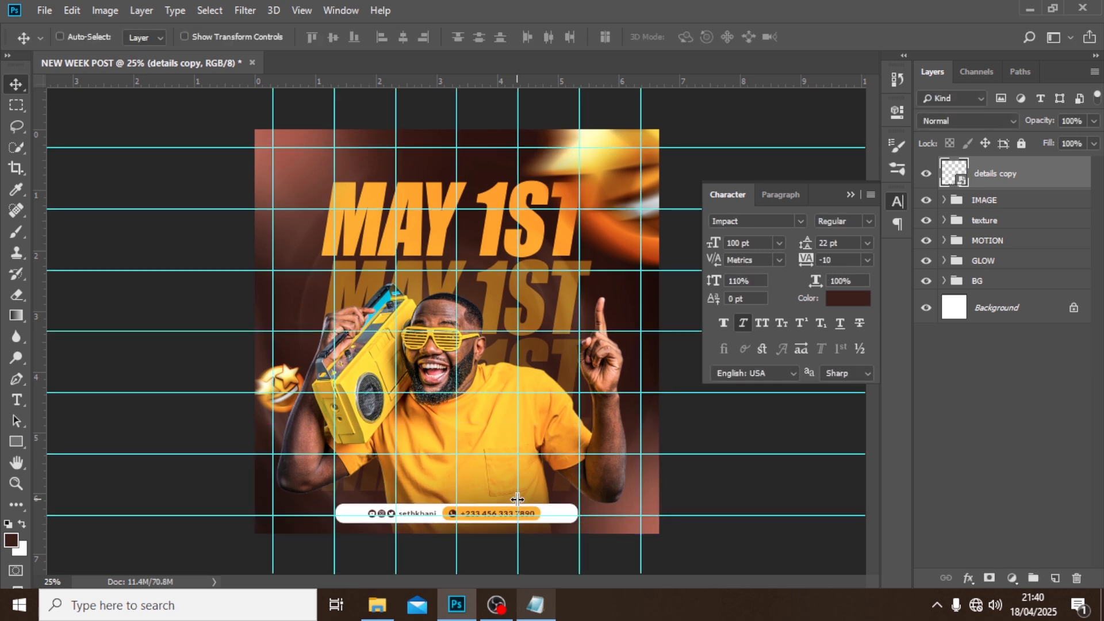
Place the image Polygon 1 copy as an embedded object, position the bubble above the top MAY 1ST headline, and hide the guides.
click(44, 11)
click(99, 300)
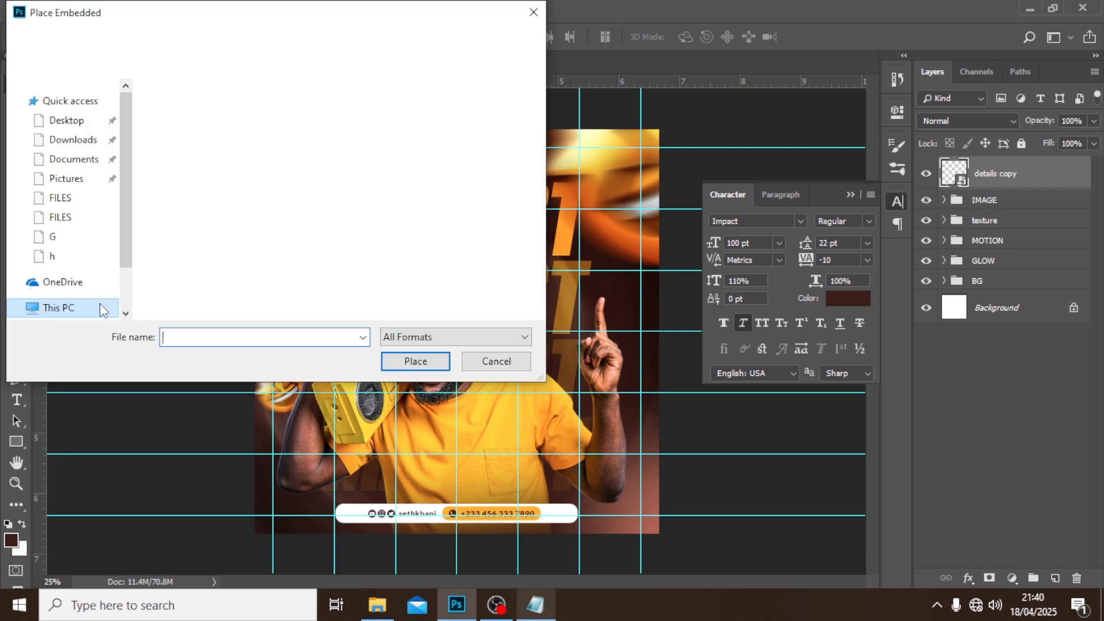
click(366, 268)
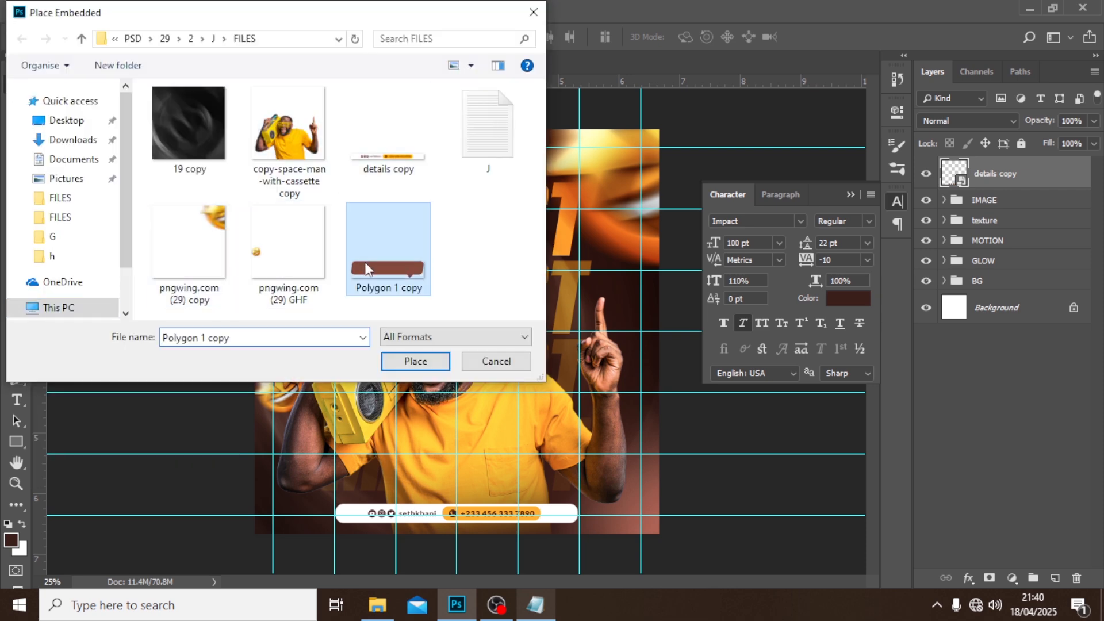
click(415, 368)
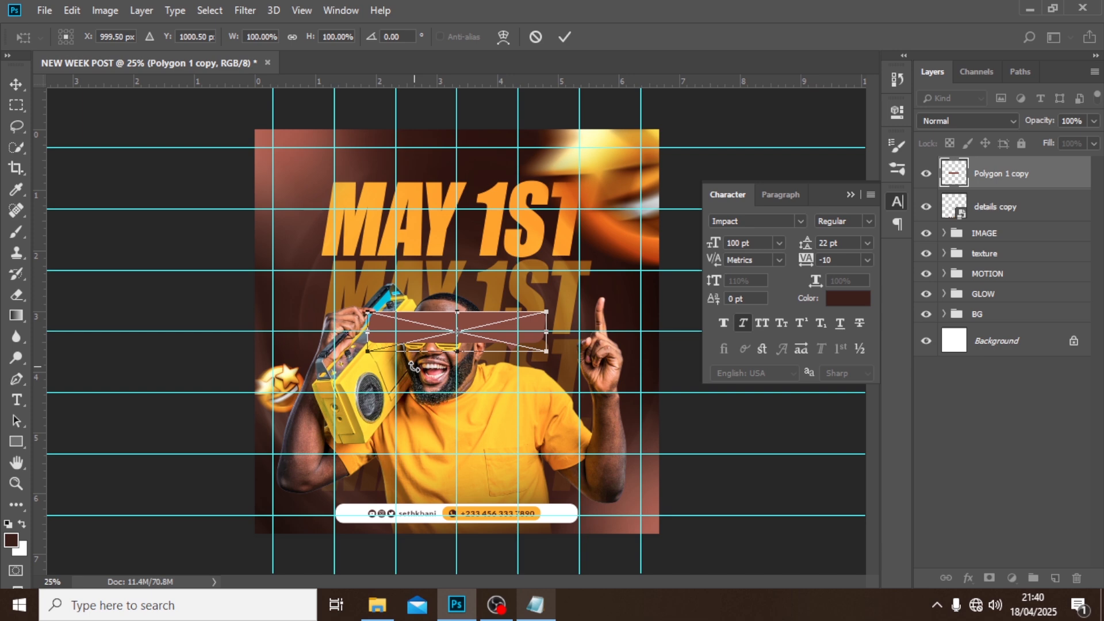
key(Return)
drag(477, 327, 486, 160)
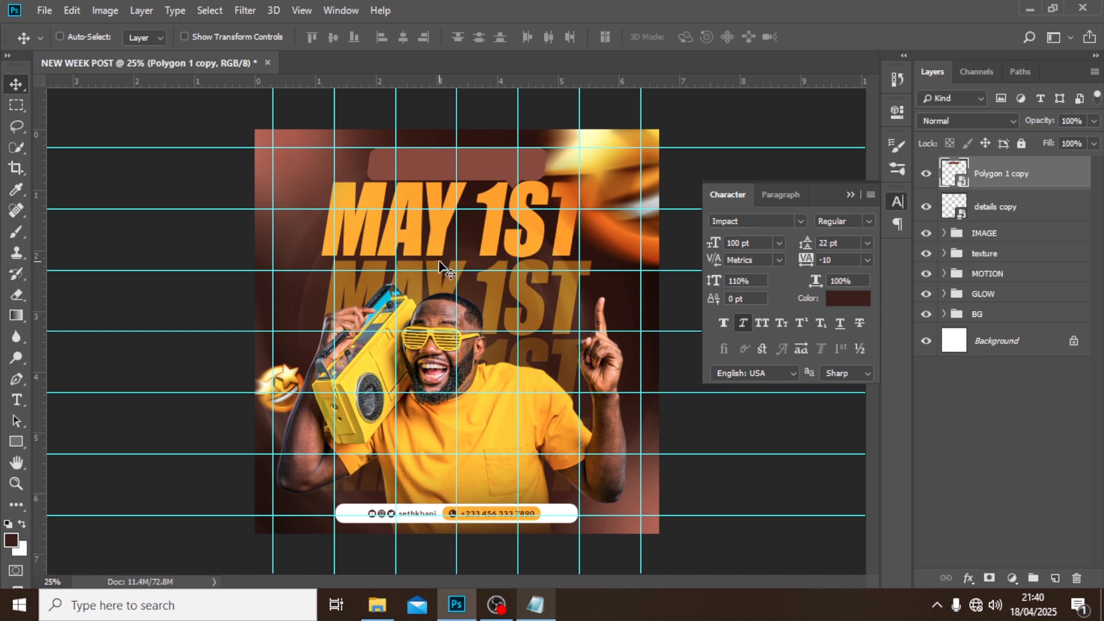
key(ctrl+semicolon)
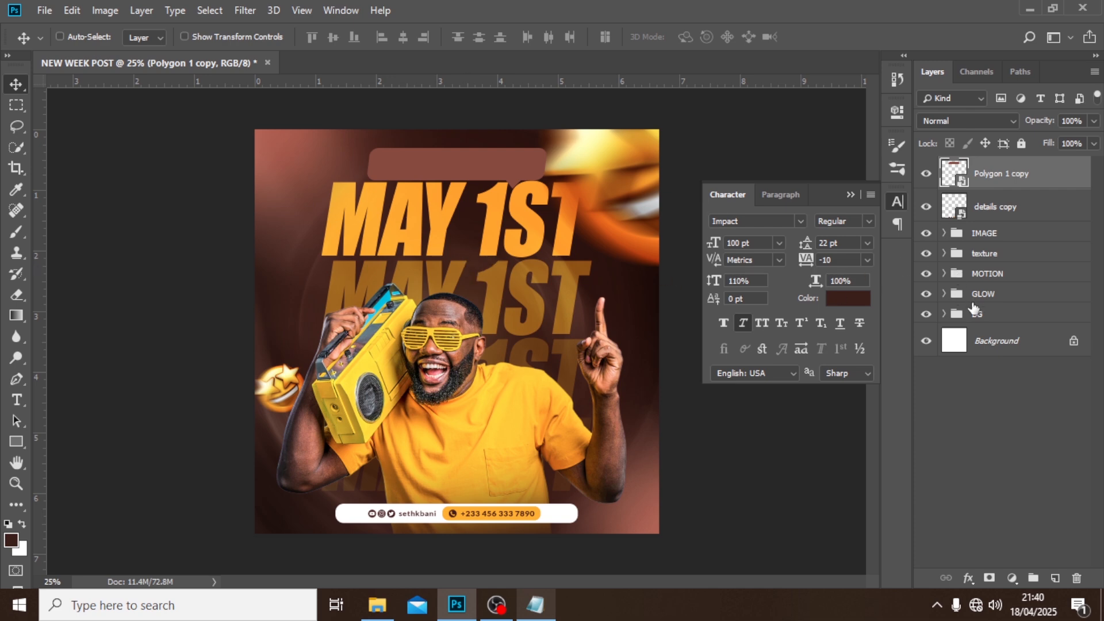
Shift all four MAY 1ST text layers in the BG group down to clear the bubble's tail, leaving the group collapsed.
click(944, 314)
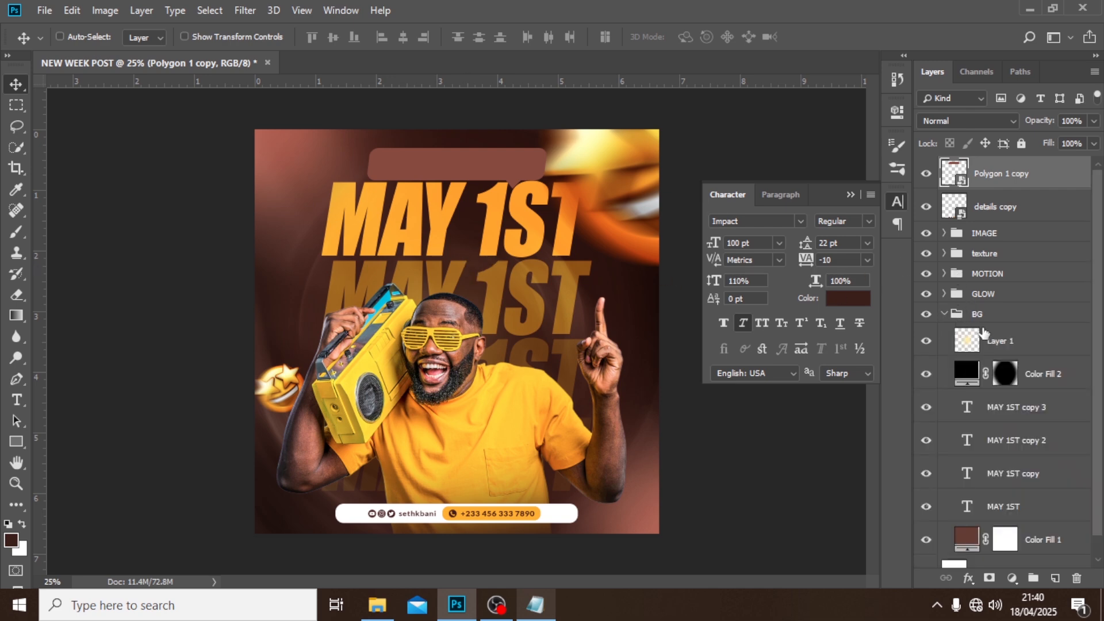
click(1004, 415)
shift+click(1000, 512)
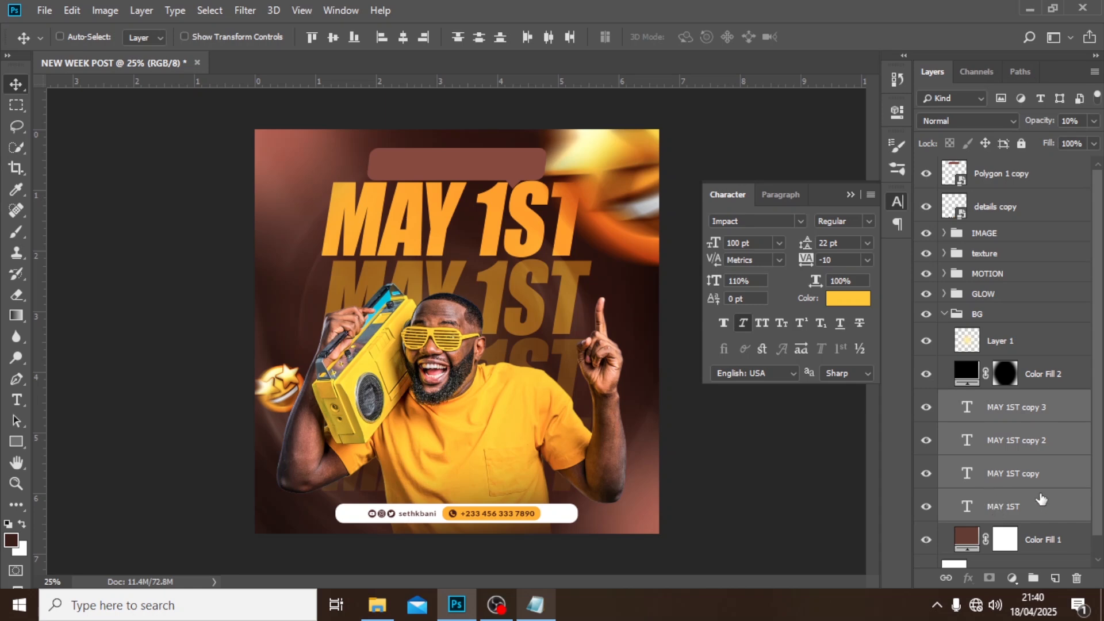
key(shift+Down)
key(shift+Down)
key(shift+Down)
key(shift+Down)
key(shift+Down)
key(shift+Down)
key(shift+Down)
key(shift+Down)
key(shift+Down)
key(shift+Down)
key(shift+Down)
key(shift+Down)
key(shift+Down)
key(shift+Down)
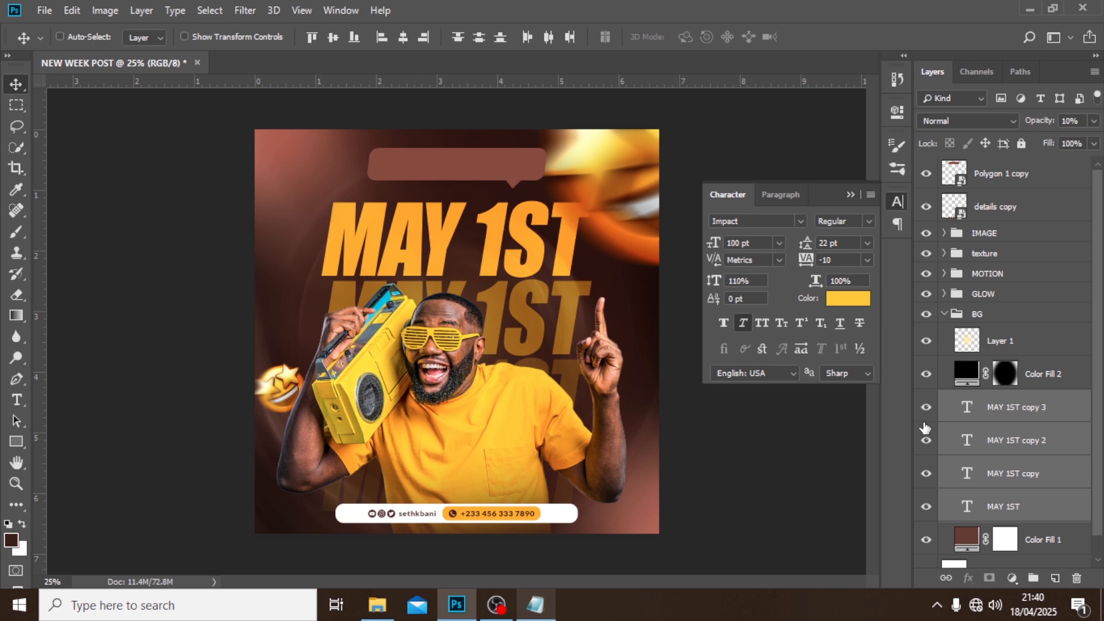
click(944, 315)
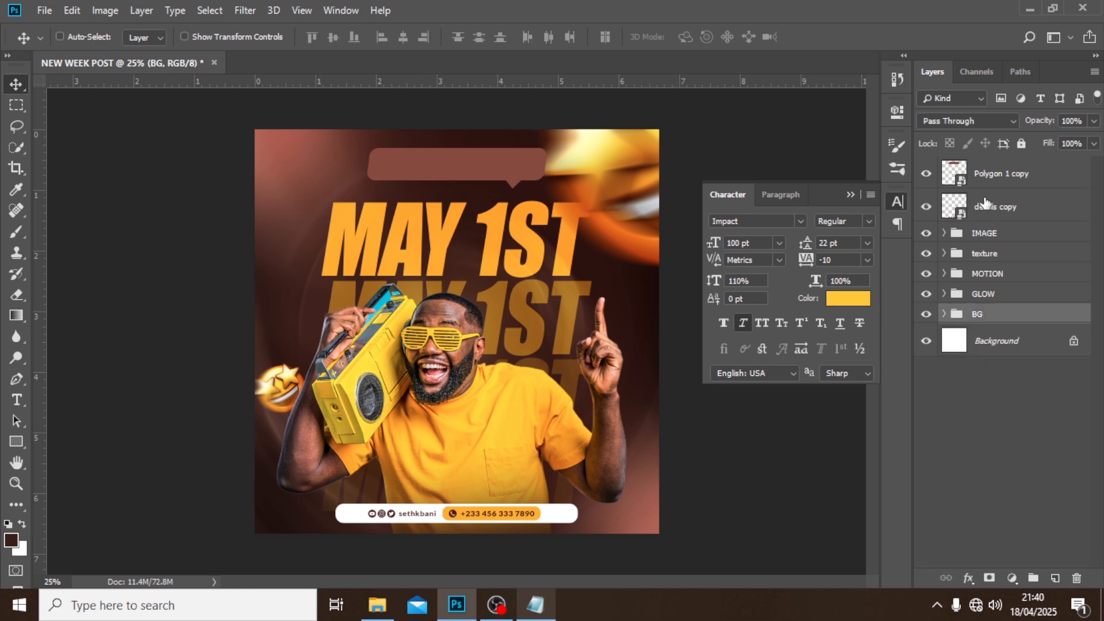
Nudge the Polygon 1 copy bubble left and down so it sits just above the top MAY 1ST headline, near the headline's left edge.
click(983, 174)
key(shift+Left)
key(shift+Left)
key(shift+Left)
key(shift+Left)
key(shift+Left)
key(shift+Left)
key(shift+Left)
key(shift+Left)
key(shift+Left)
key(shift+Left)
key(shift+Left)
key(shift+Left)
key(shift+Left)
key(shift+Left)
key(shift+Left)
key(shift+Left)
key(shift+Left)
key(shift+Left)
key(shift+Left)
key(shift+Left)
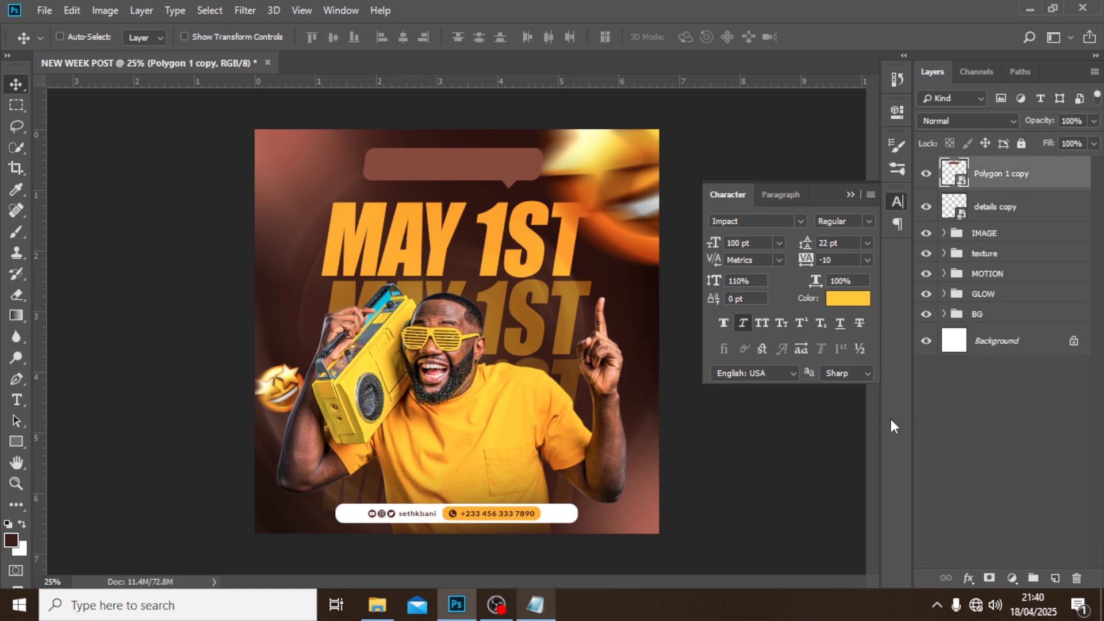
key(shift+Down)
key(shift+Down)
key(shift+Down)
key(shift+Down)
key(shift+Down)
key(shift+Down)
key(shift+Down)
key(shift+Down)
key(shift+Down)
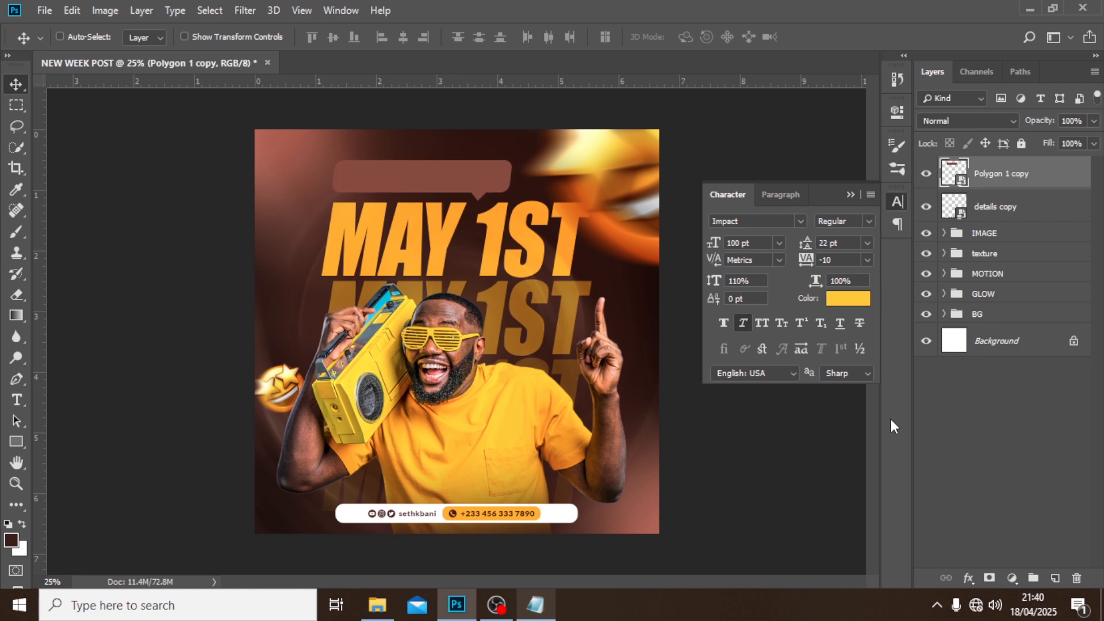
key(shift+Right)
key(shift+Right)
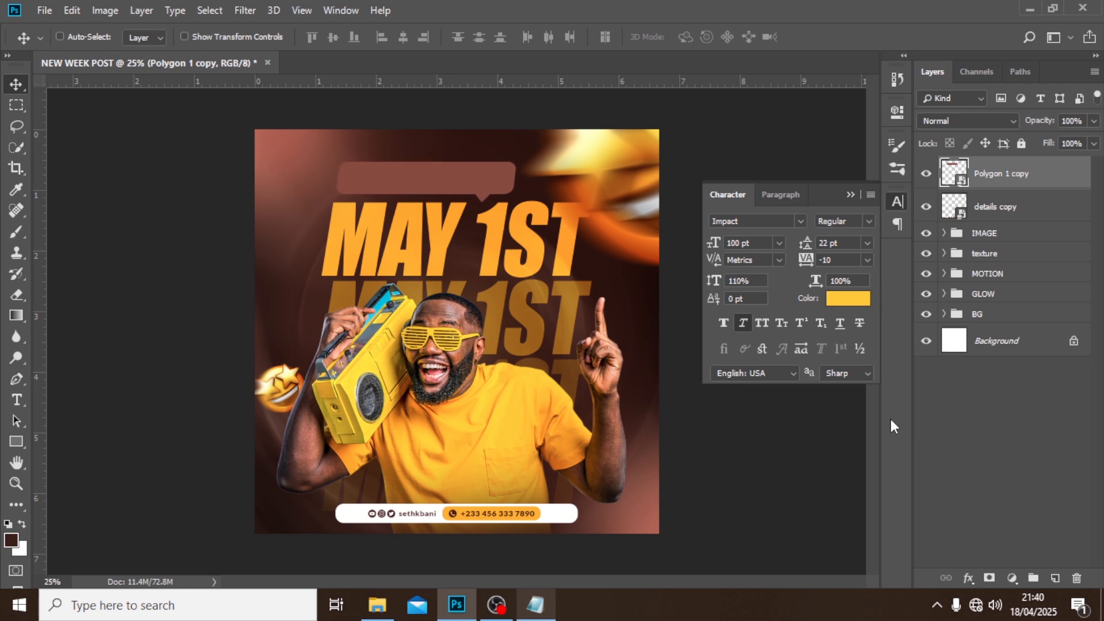
Add a Gradient Overlay to the Polygon 1 copy layer and set the gradient's starting colour stop to 915143.
double_click(1063, 175)
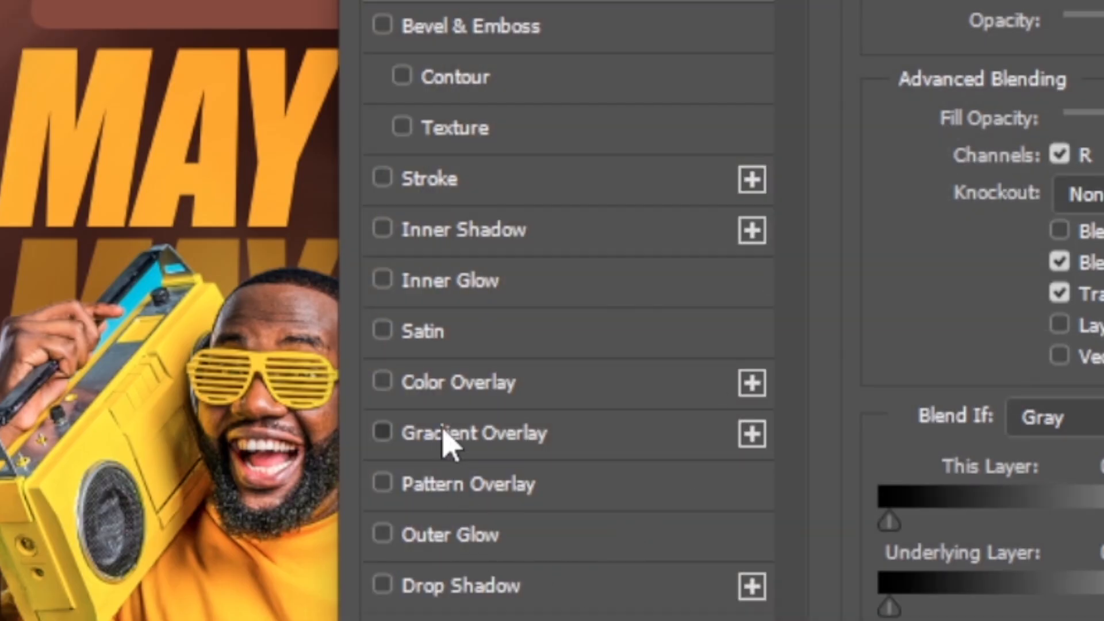
click(449, 443)
drag(821, 111, 866, 96)
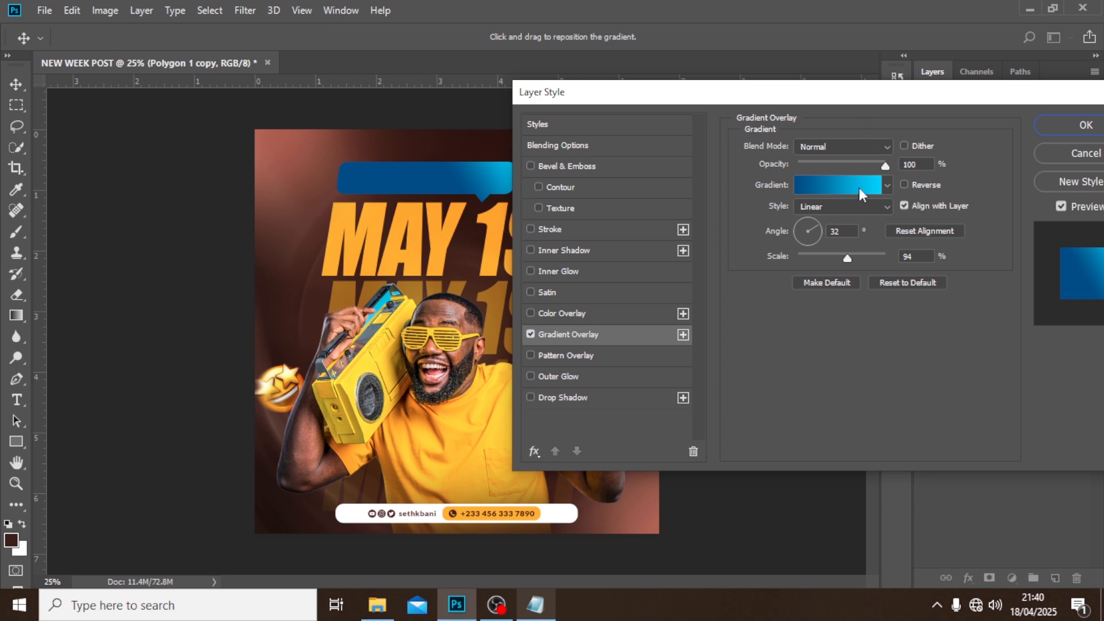
click(824, 185)
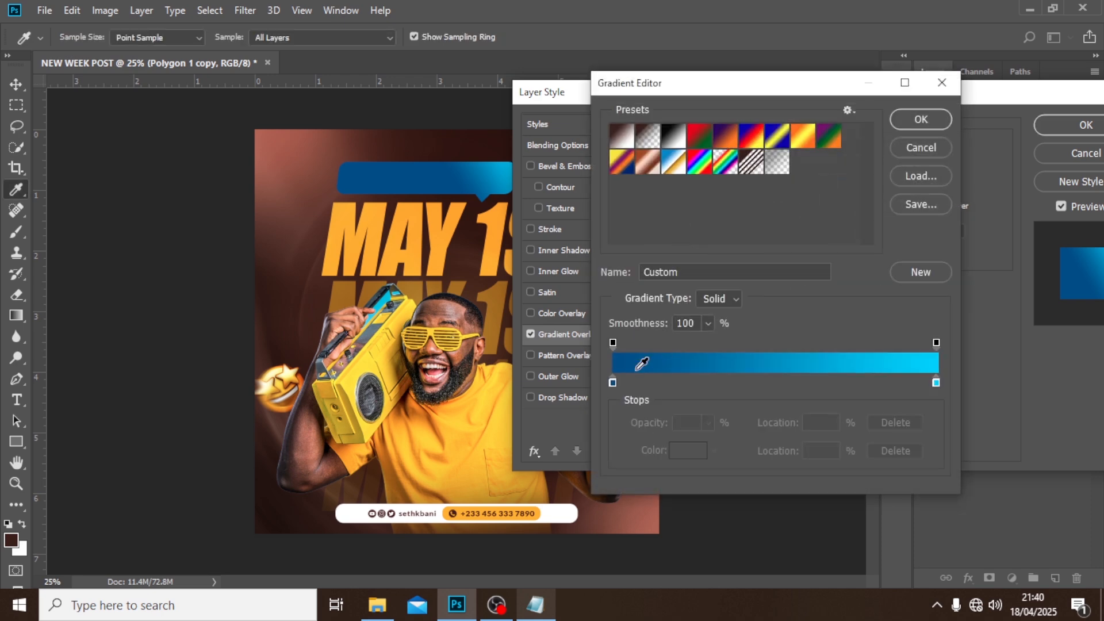
double_click(614, 383)
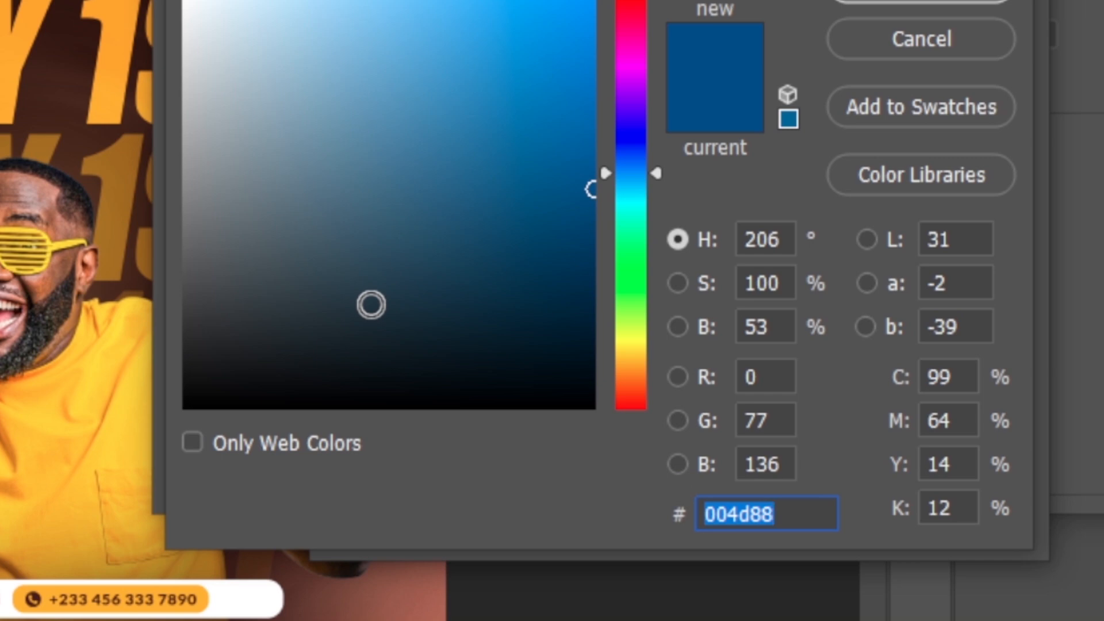
text(91)
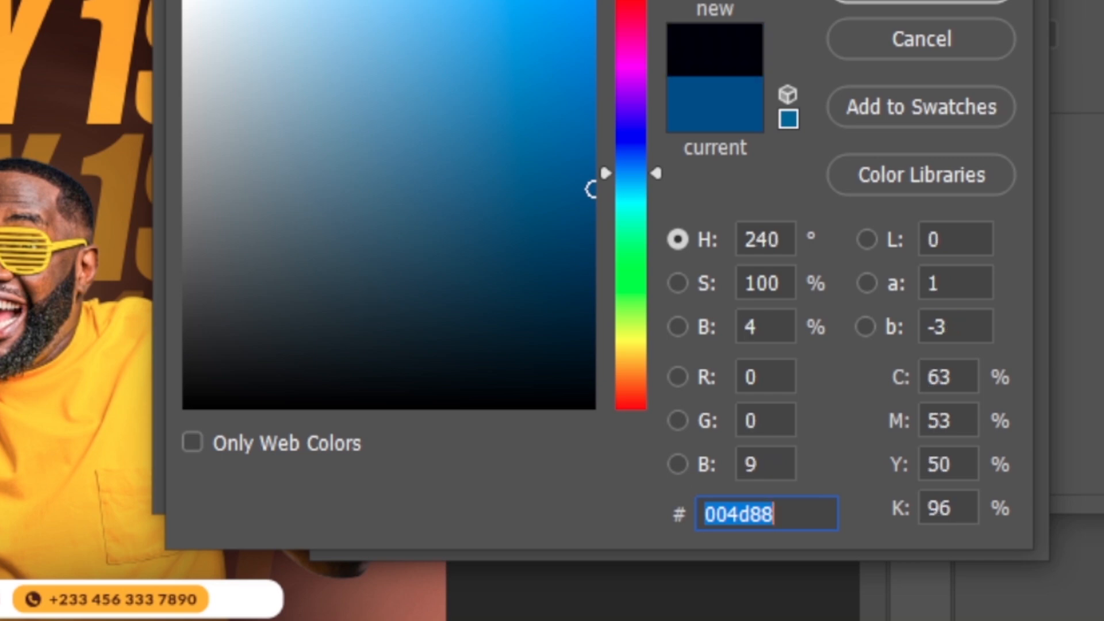
text(5)
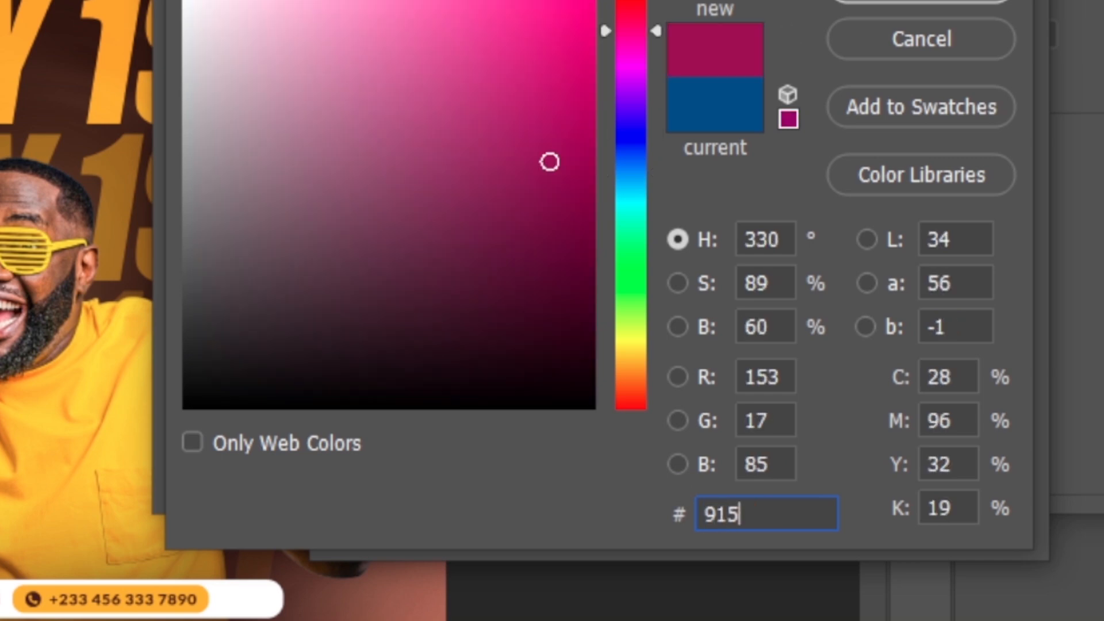
text(143)
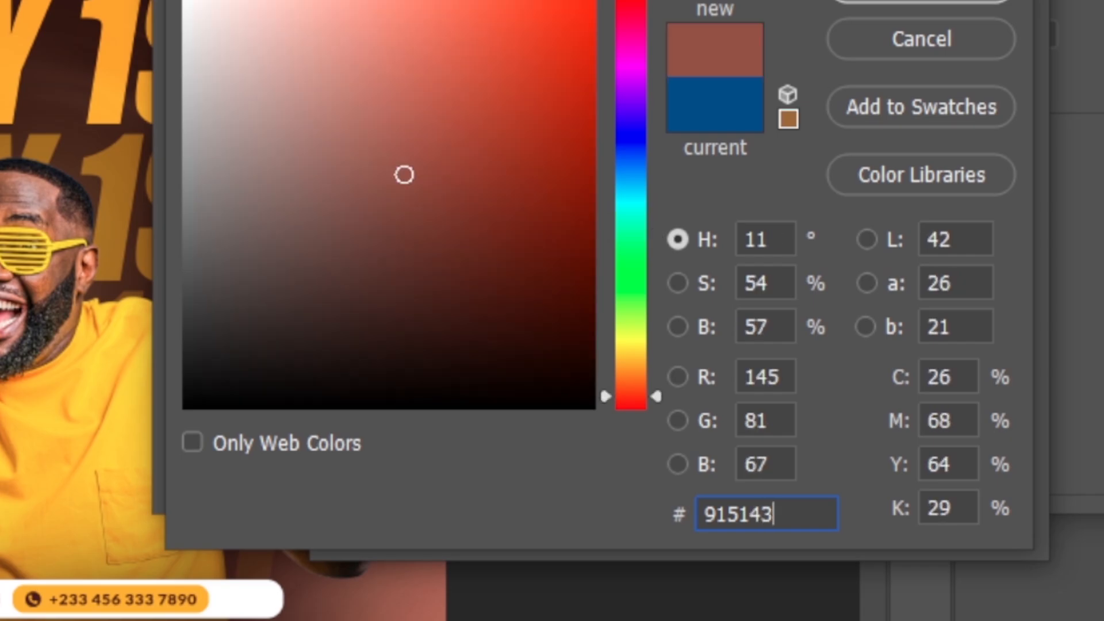
click(881, 214)
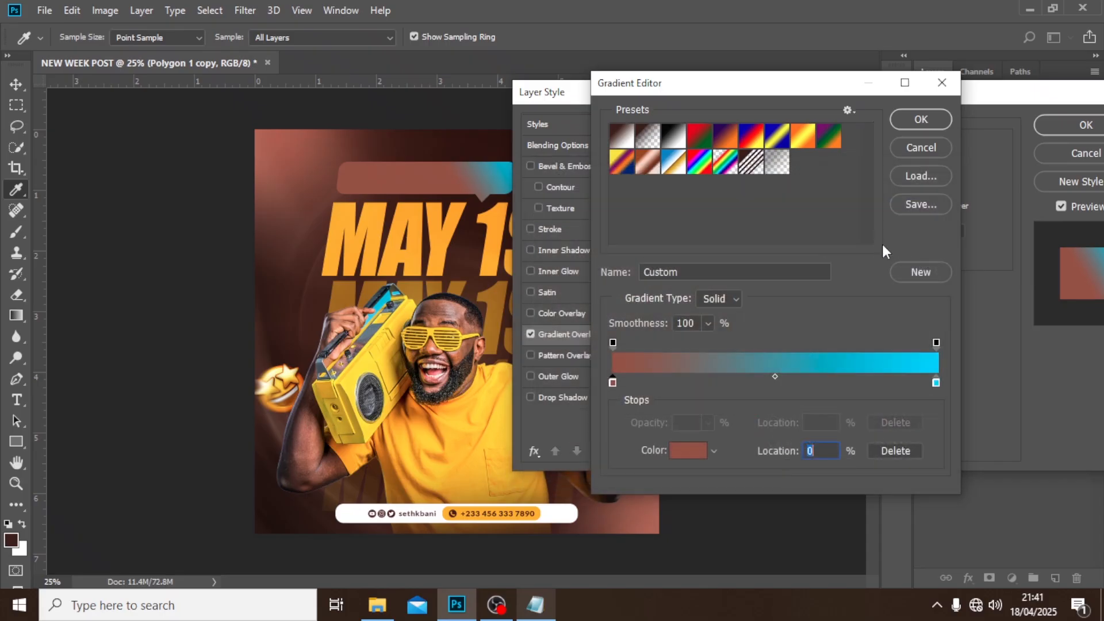
Set the gradient's ending colour stop to 2f1812 and accept the edited gradient.
double_click(936, 383)
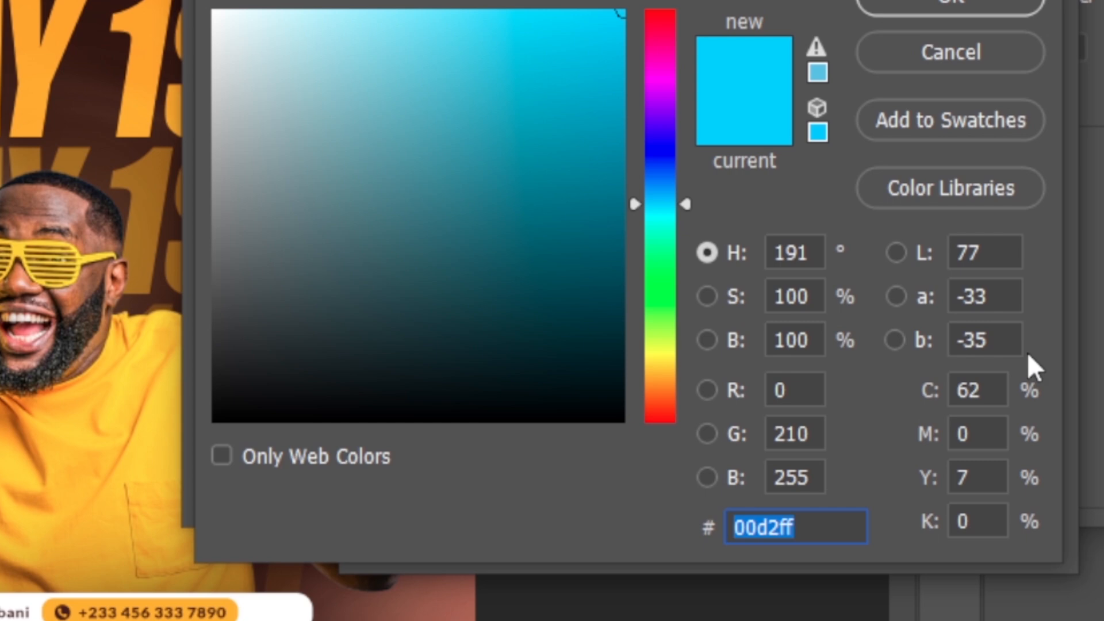
text(2)
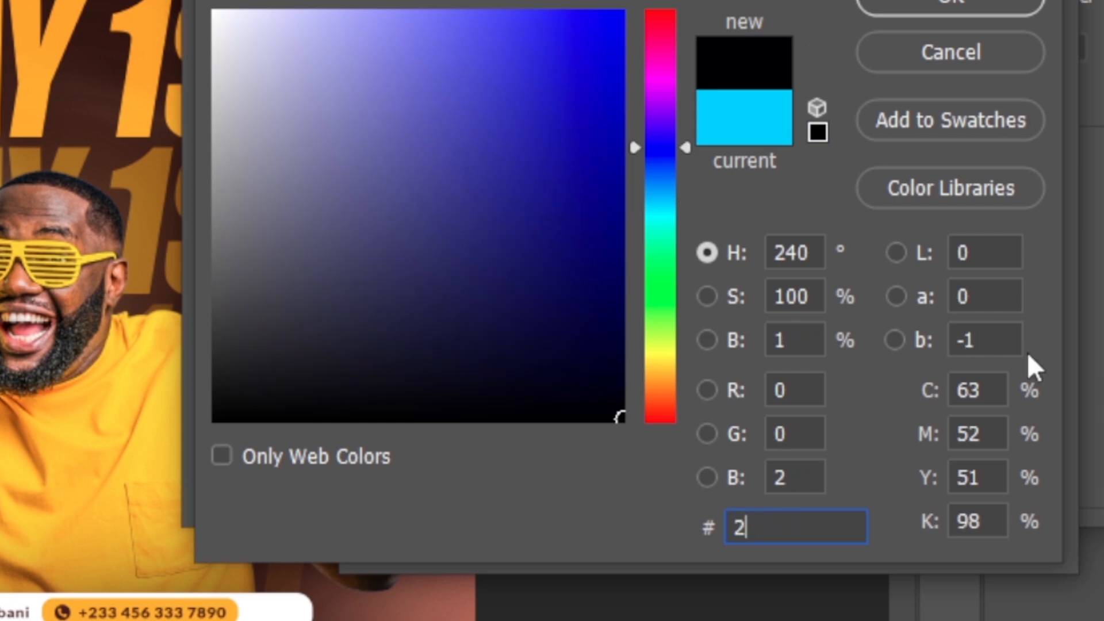
text(f181)
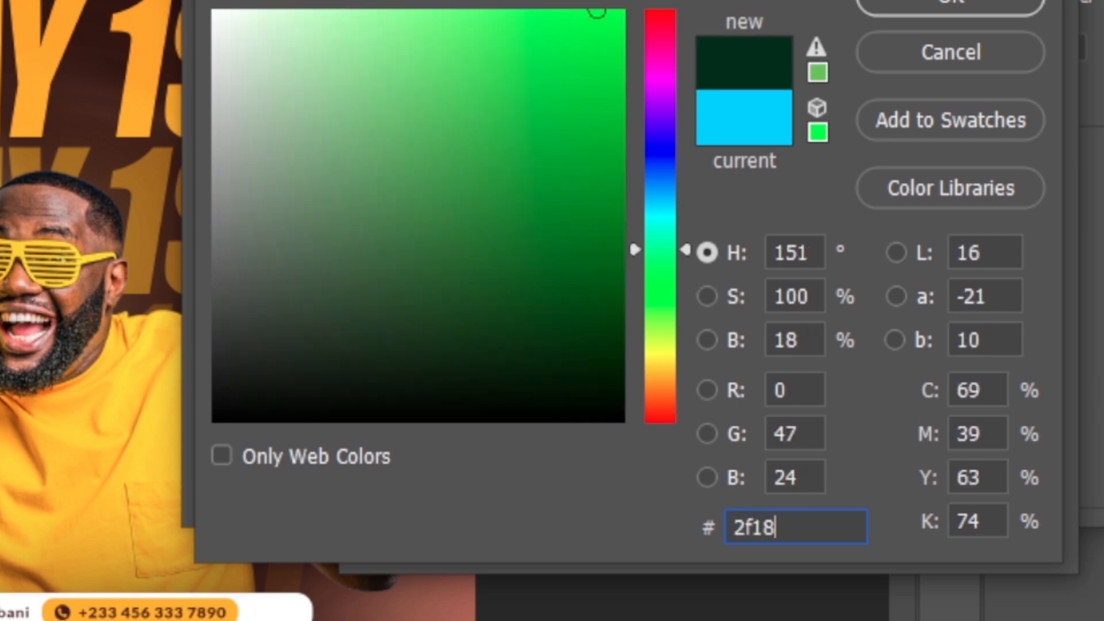
text(2)
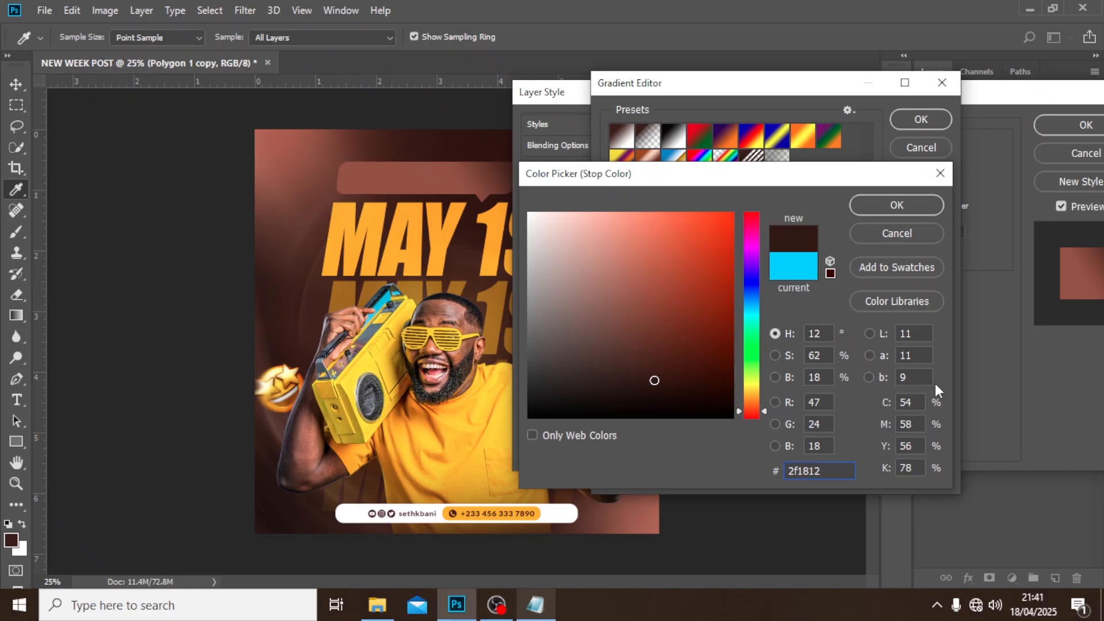
click(900, 208)
click(910, 116)
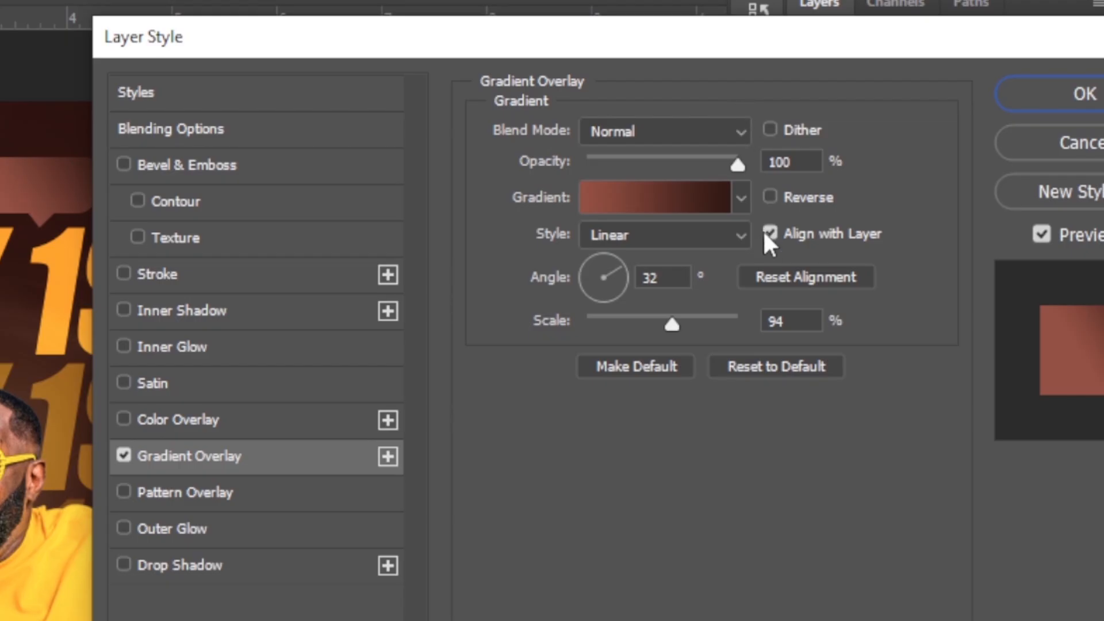
Reverse the bubble's gradient without layer alignment, set its angle to 73° and scale to 91%, apply it, and compare with effects off and on.
click(904, 207)
click(769, 197)
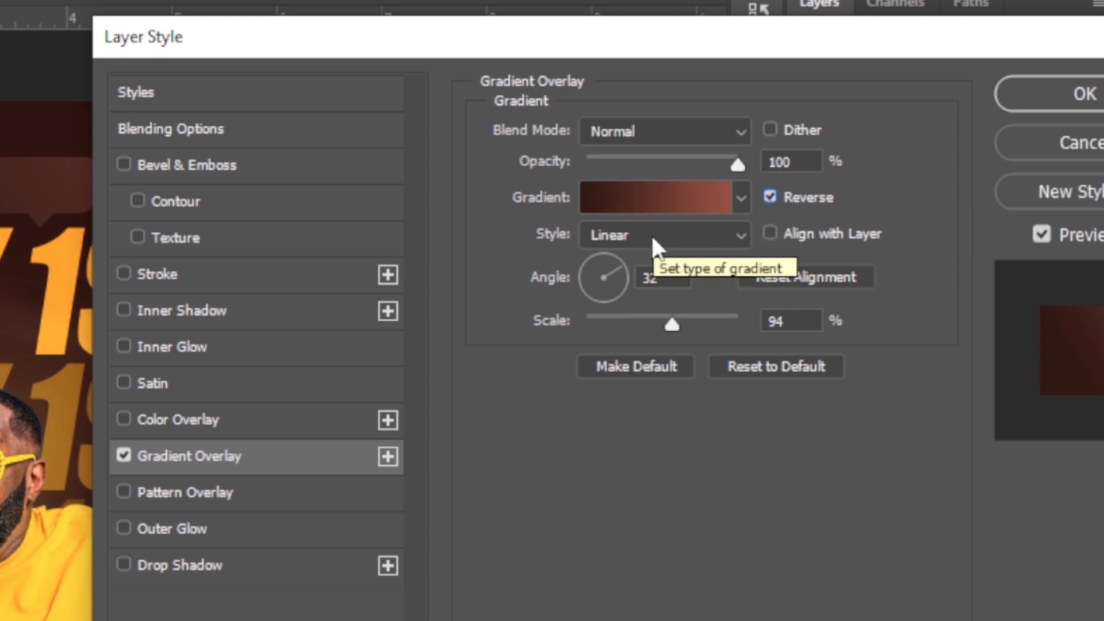
drag(658, 278, 622, 279)
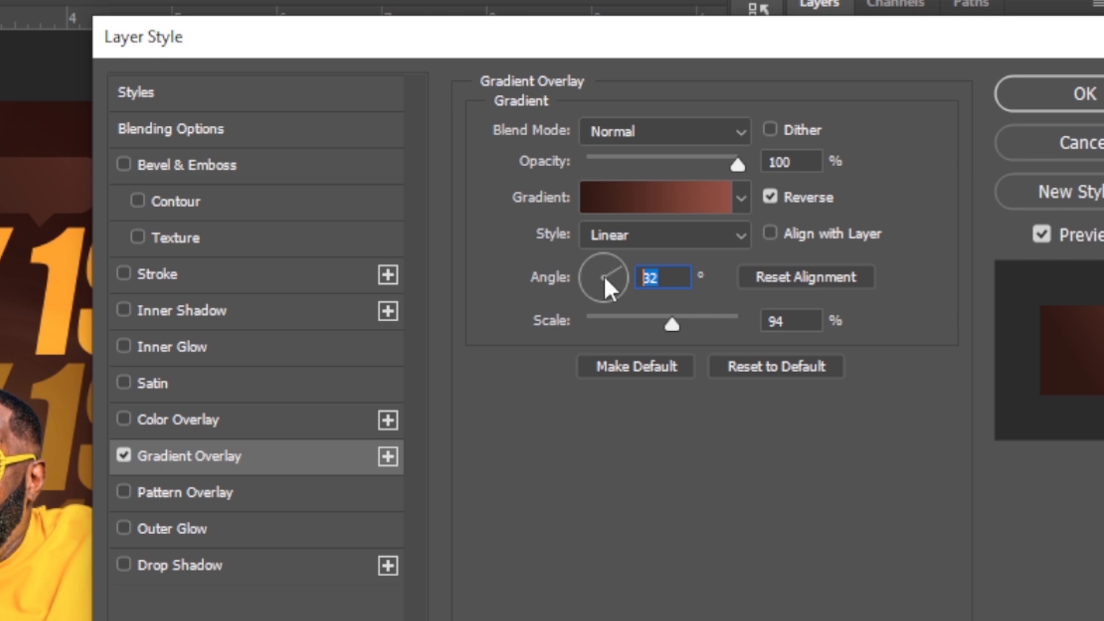
text(73)
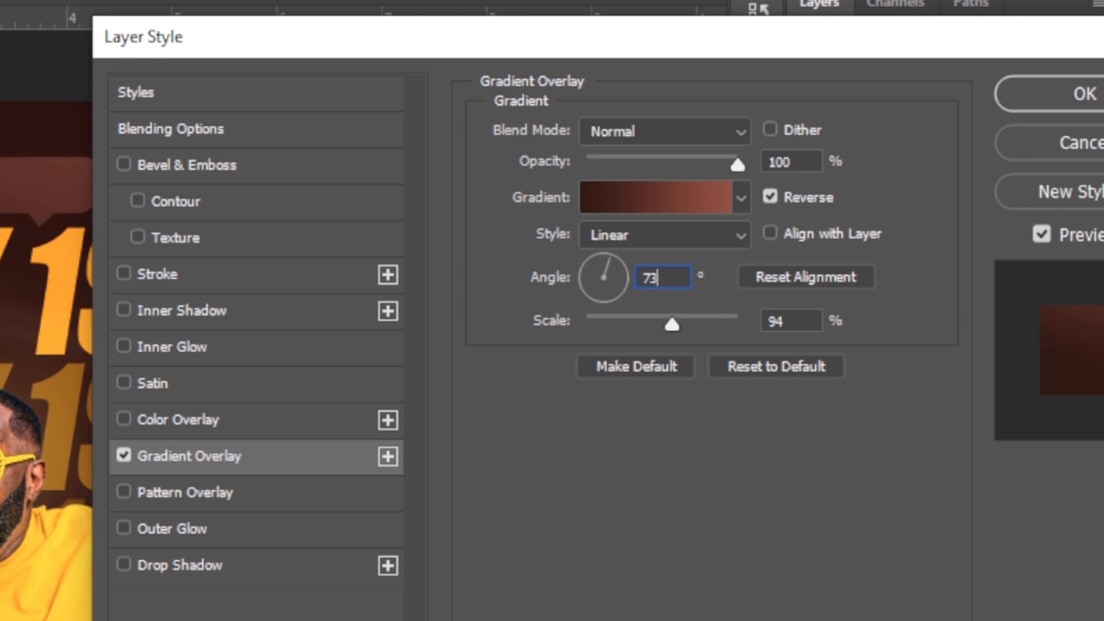
key(Tab)
text(91)
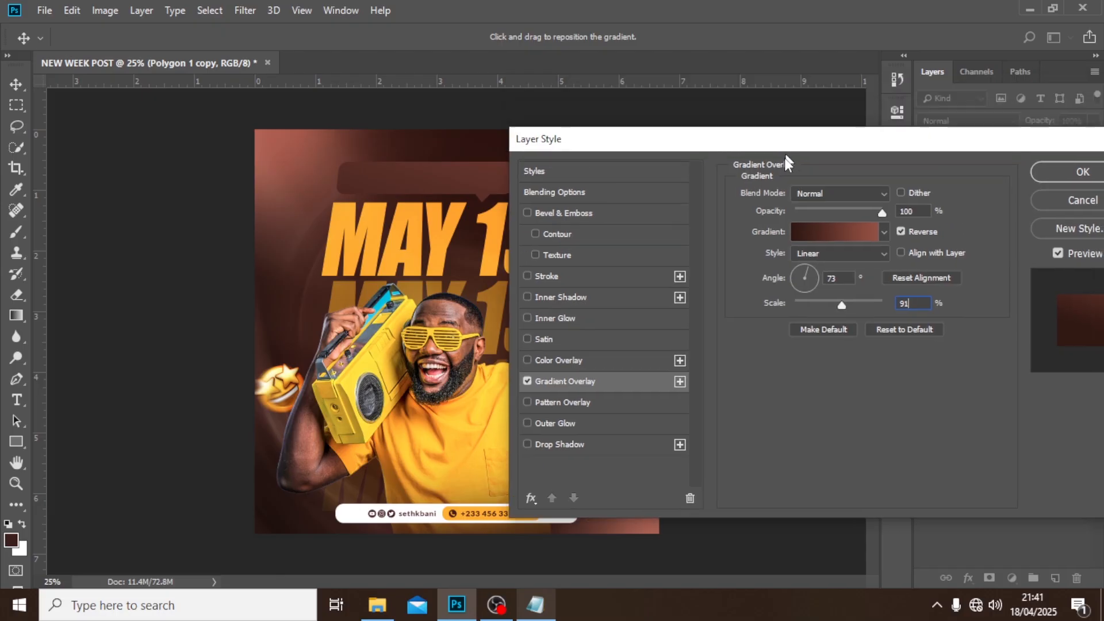
drag(571, 39, 494, 325)
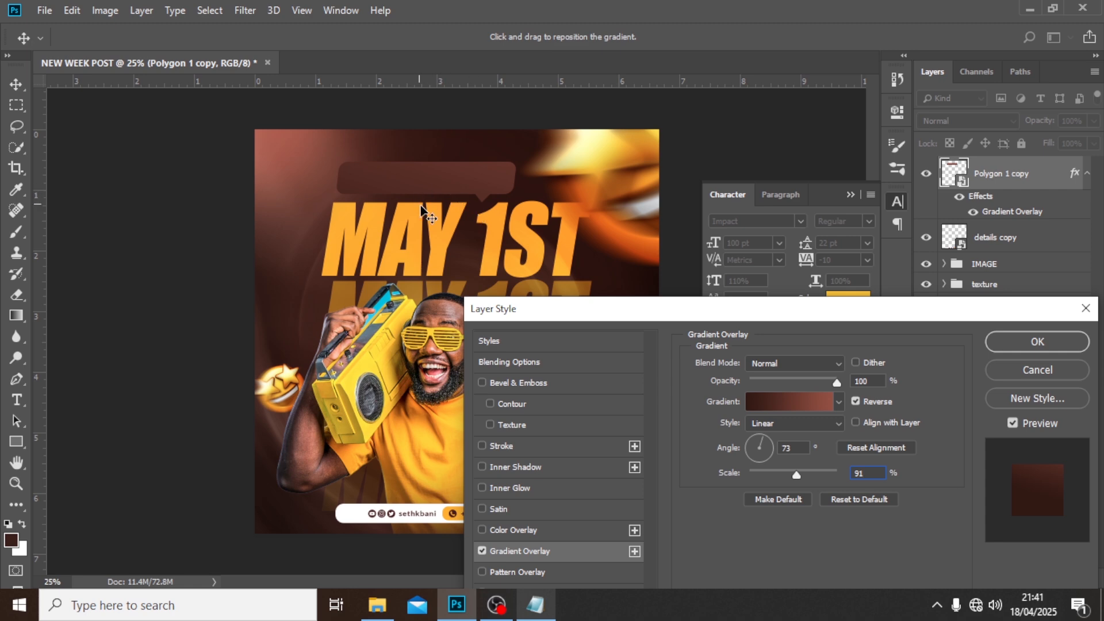
click(1024, 344)
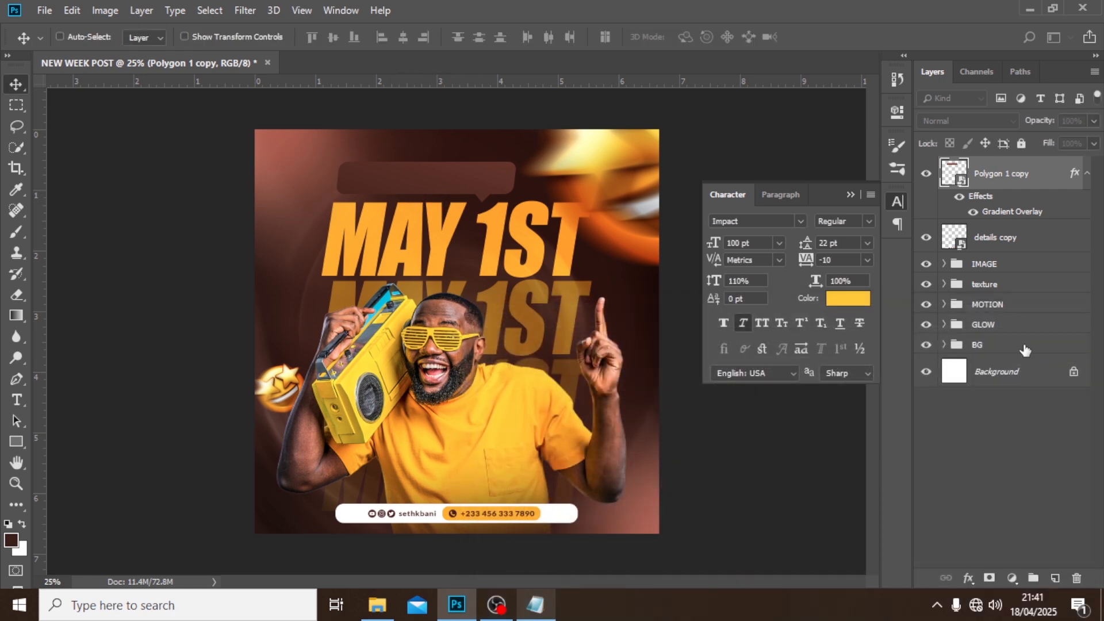
click(960, 198)
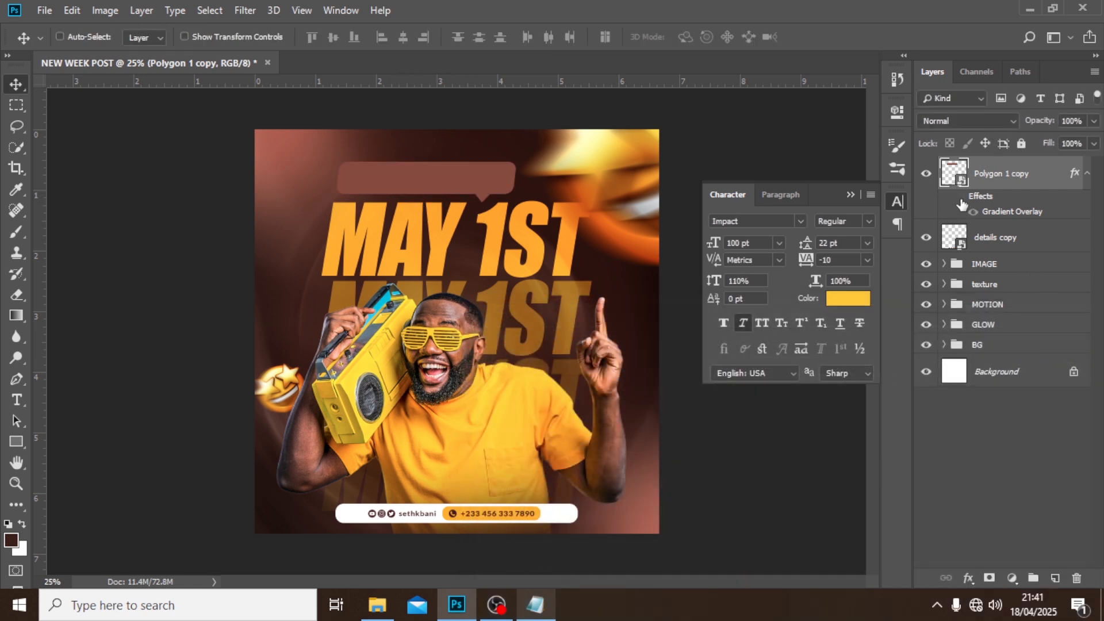
click(960, 197)
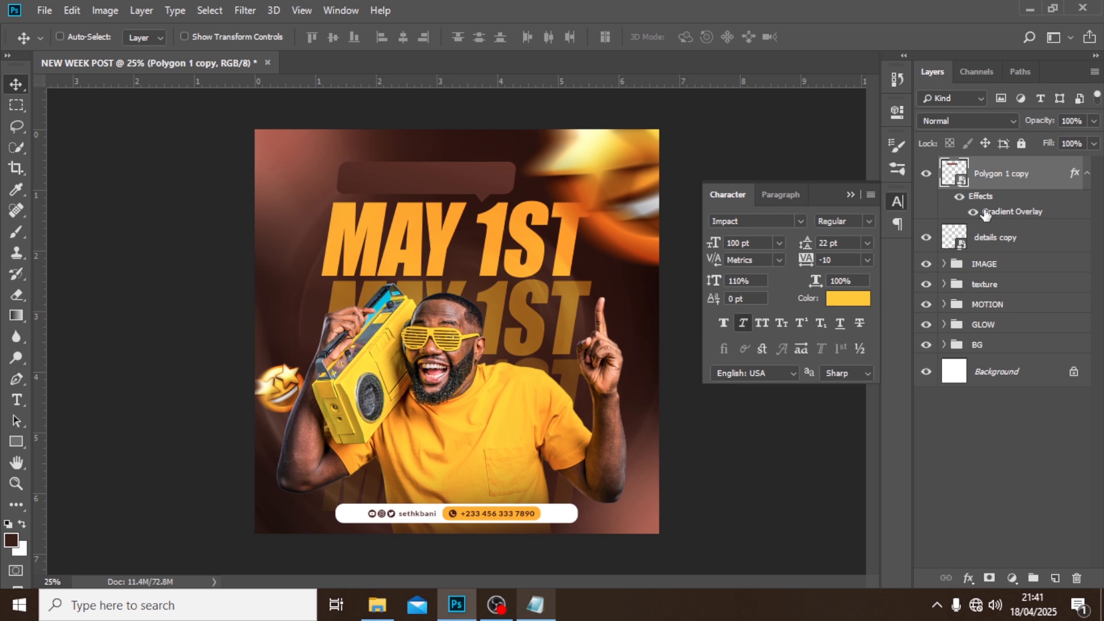
Add a point text layer reading "Great things happen on", copied from the second line of the Notepad file J, near the canvas's upper edge.
click(1087, 175)
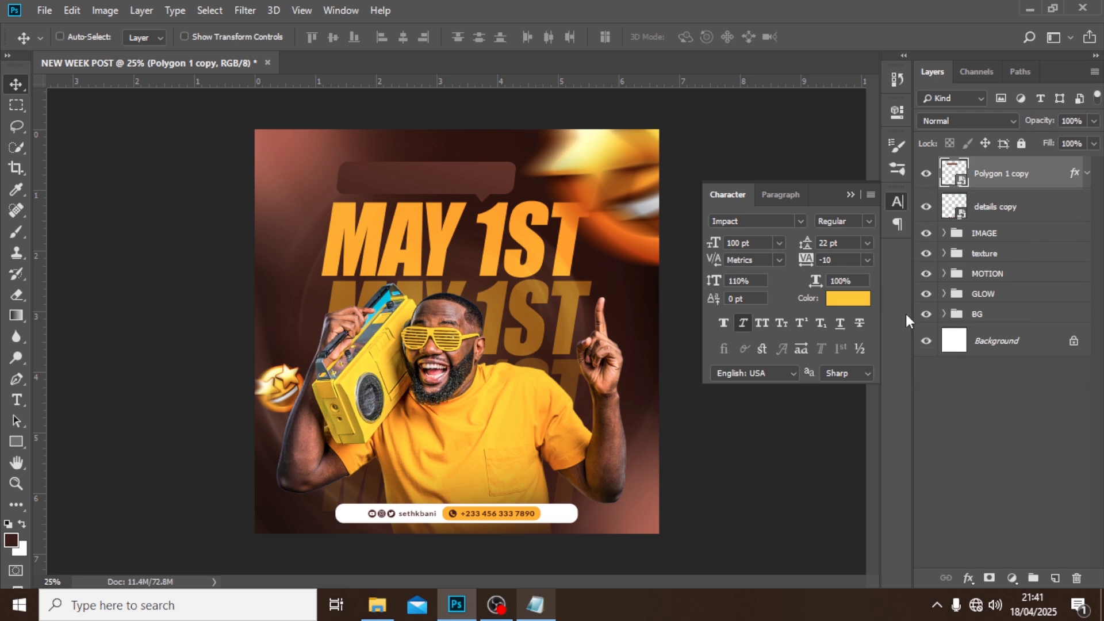
key(t)
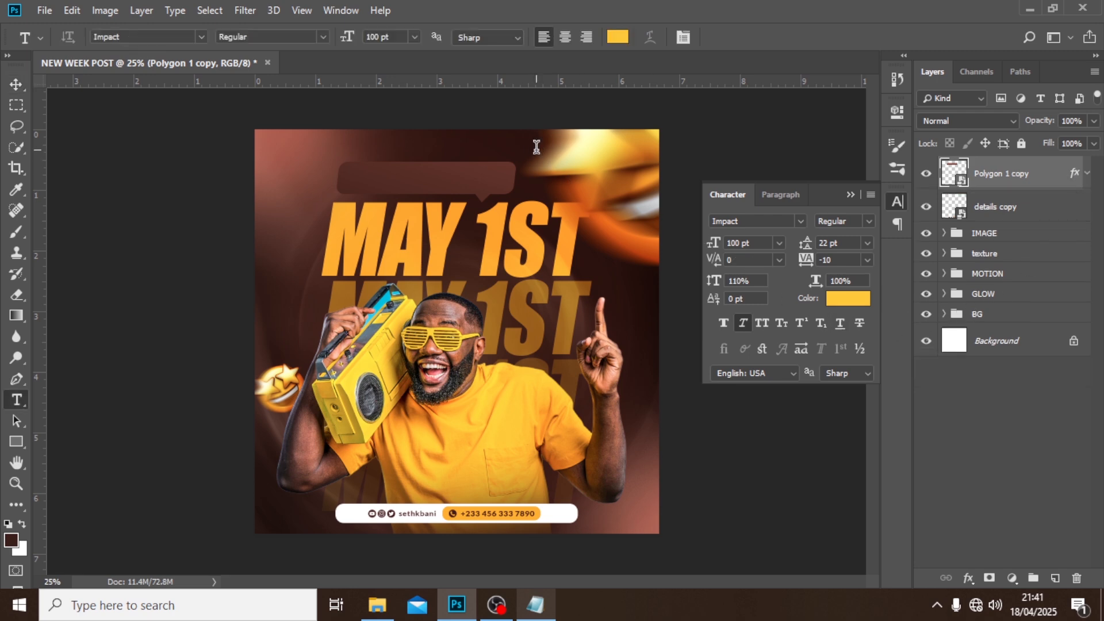
click(536, 149)
click(535, 605)
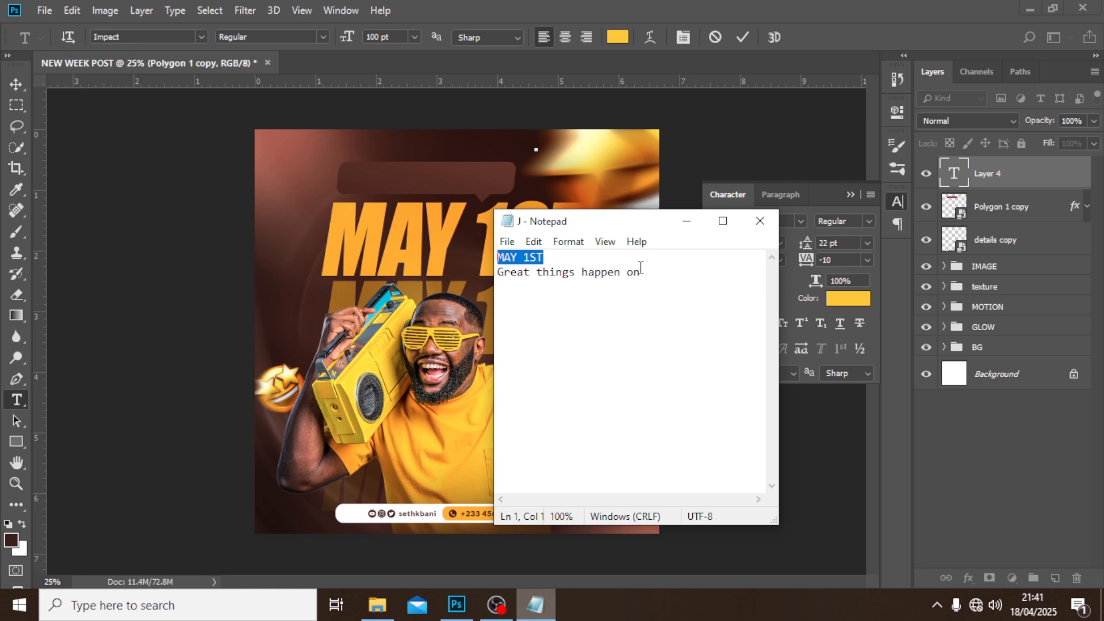
drag(641, 268, 472, 270)
key(ctrl+c)
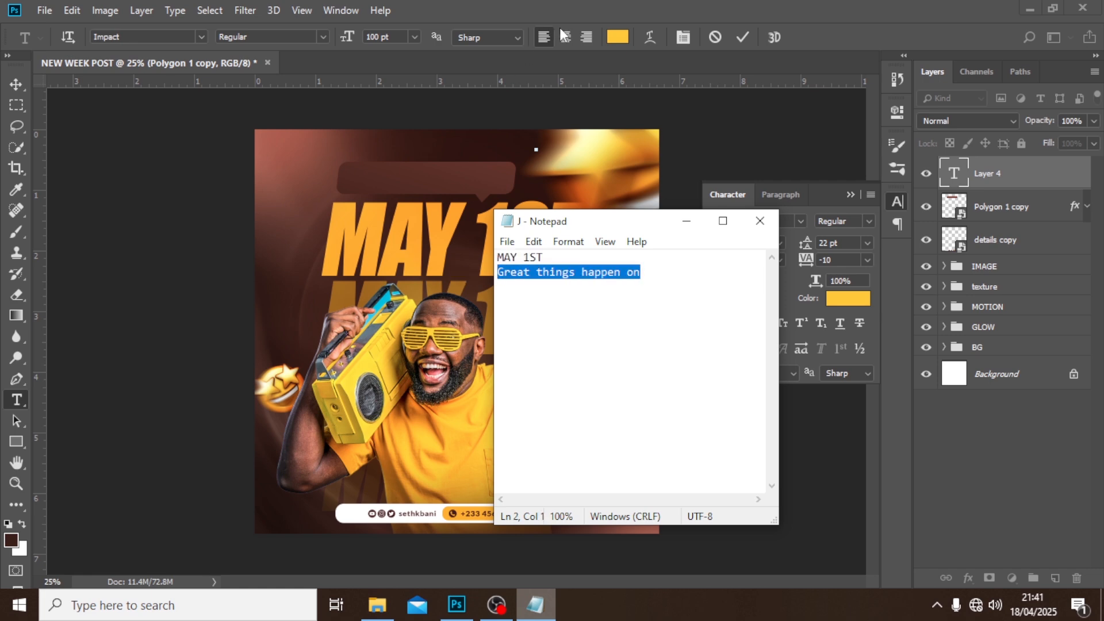
click(569, 3)
key(ctrl+v)
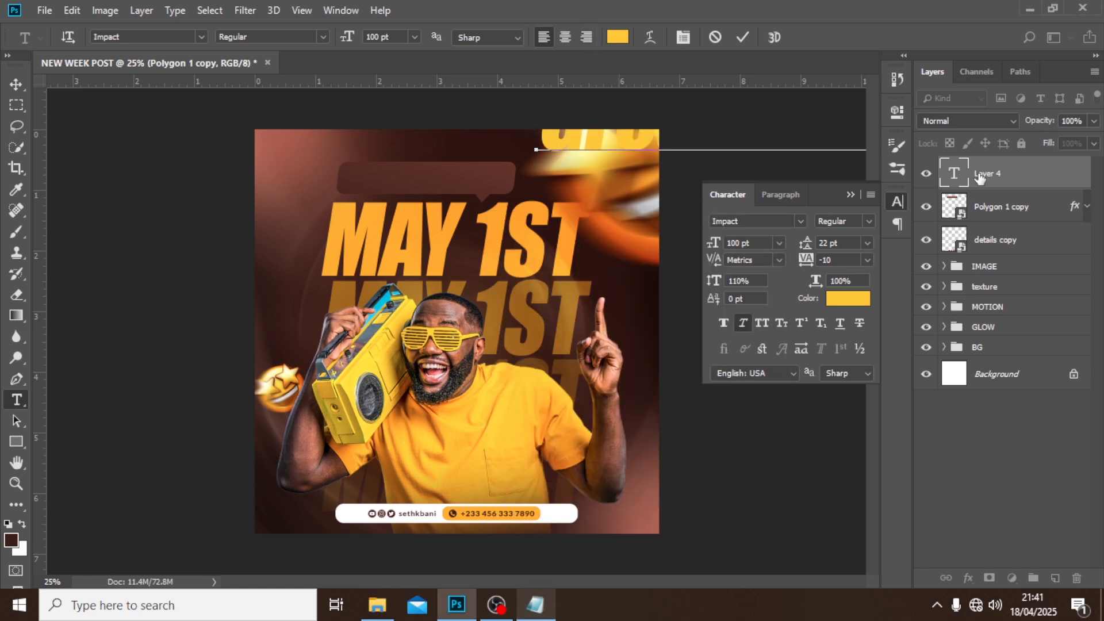
key(ctrl+Return)
key(v)
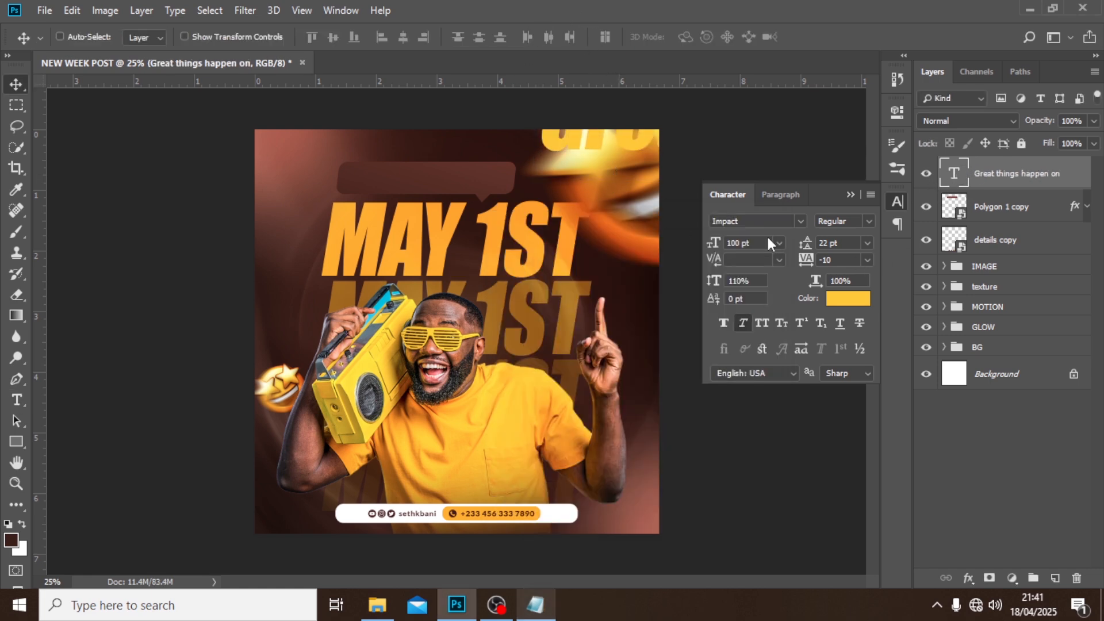
Change the "Great things happen on" text to the Montserrat font and colour it white (ffffff).
click(801, 222)
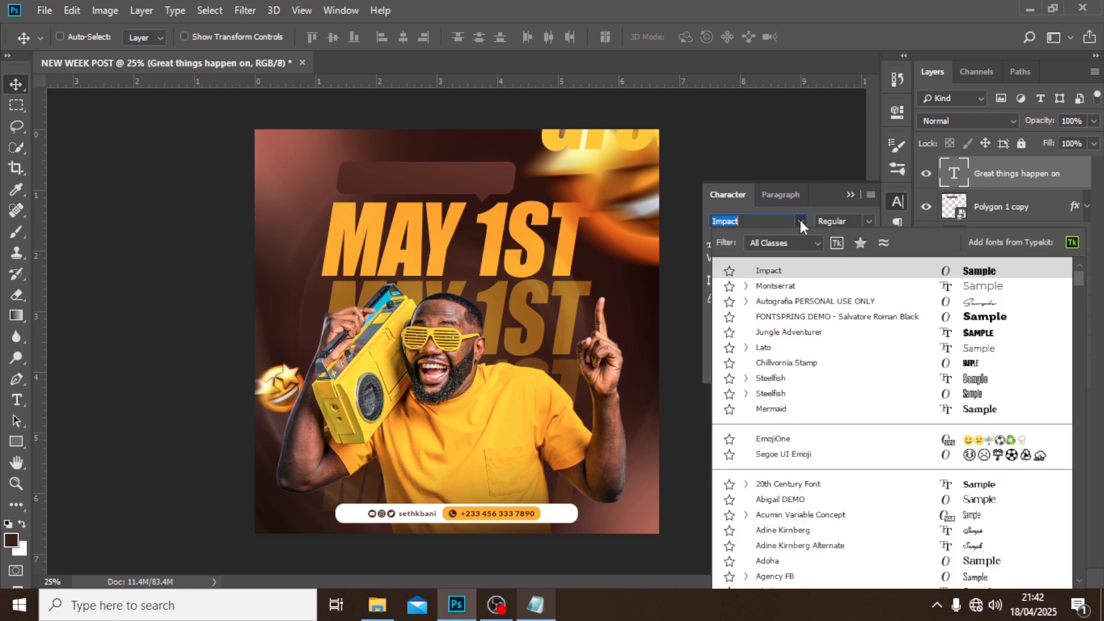
click(785, 286)
click(846, 302)
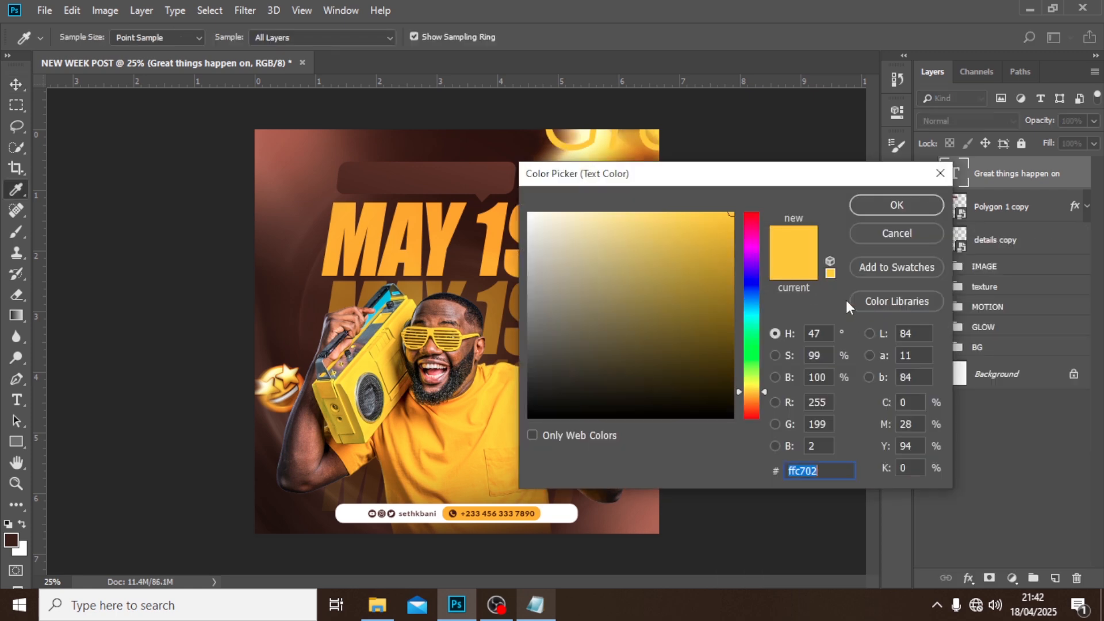
text(ffffff)
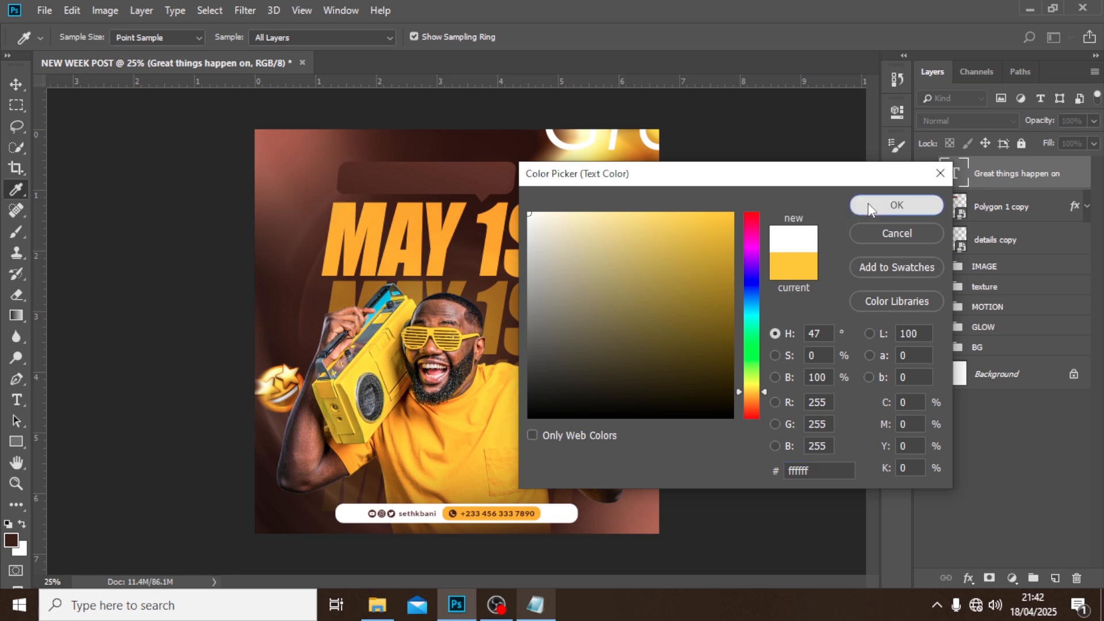
click(868, 203)
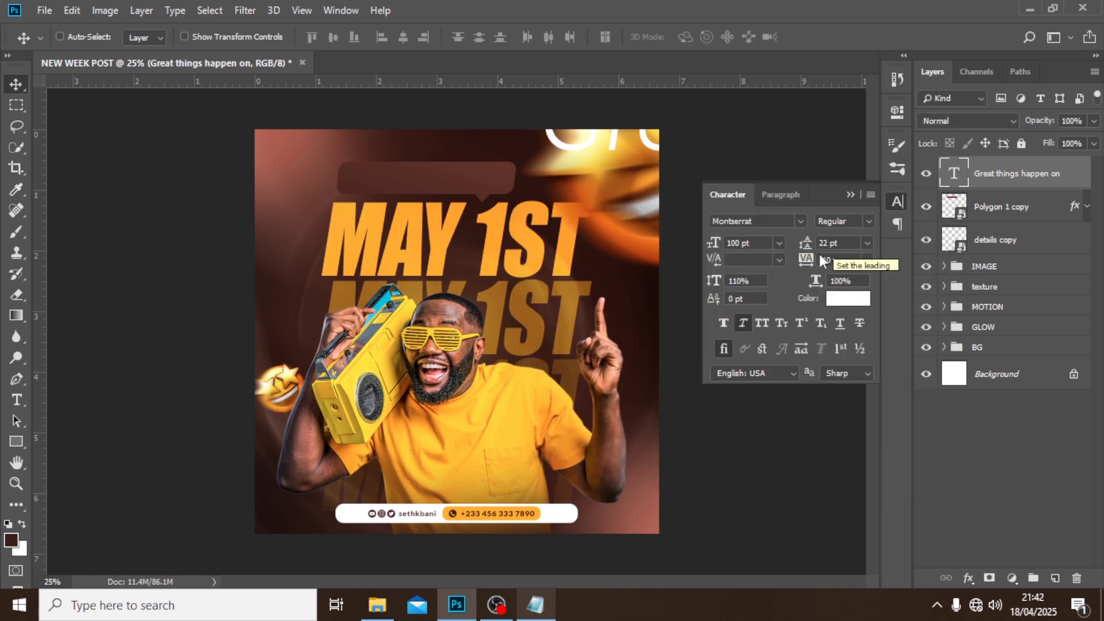
Set the "Great things happen on" text size to 13 pt and move it into the speech bubble above the top headline.
drag(731, 201, 681, 206)
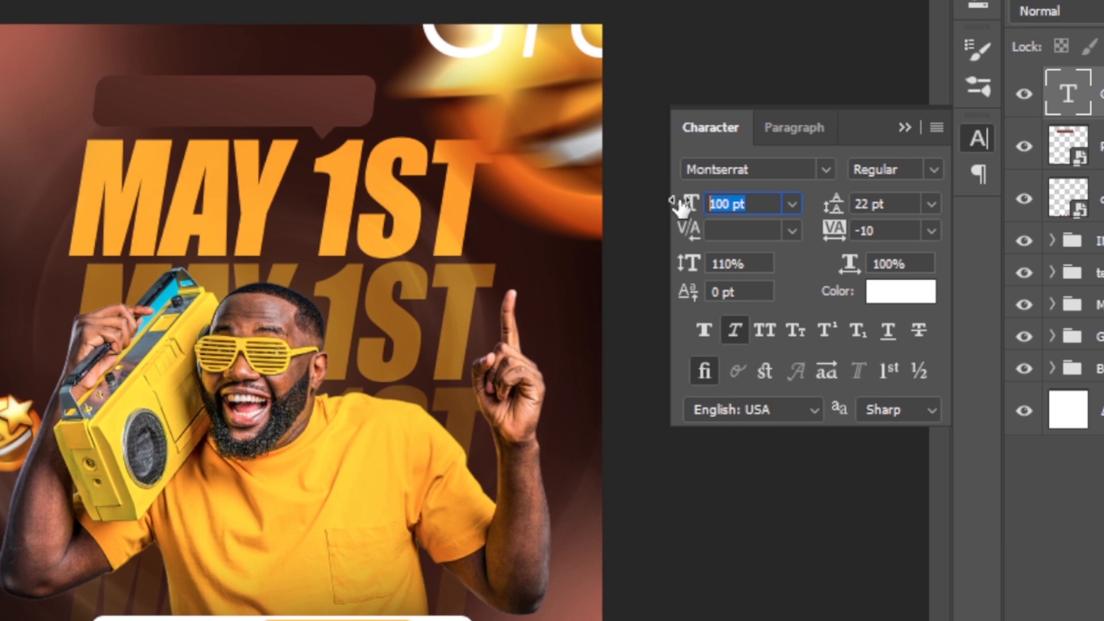
text(13)
key(Return)
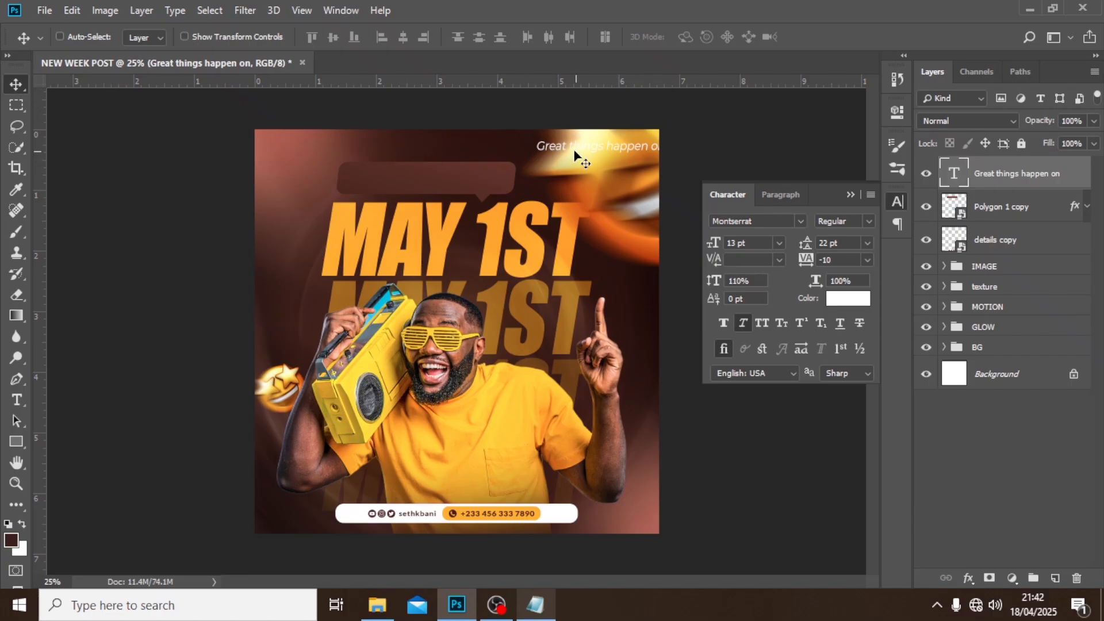
drag(577, 153, 388, 186)
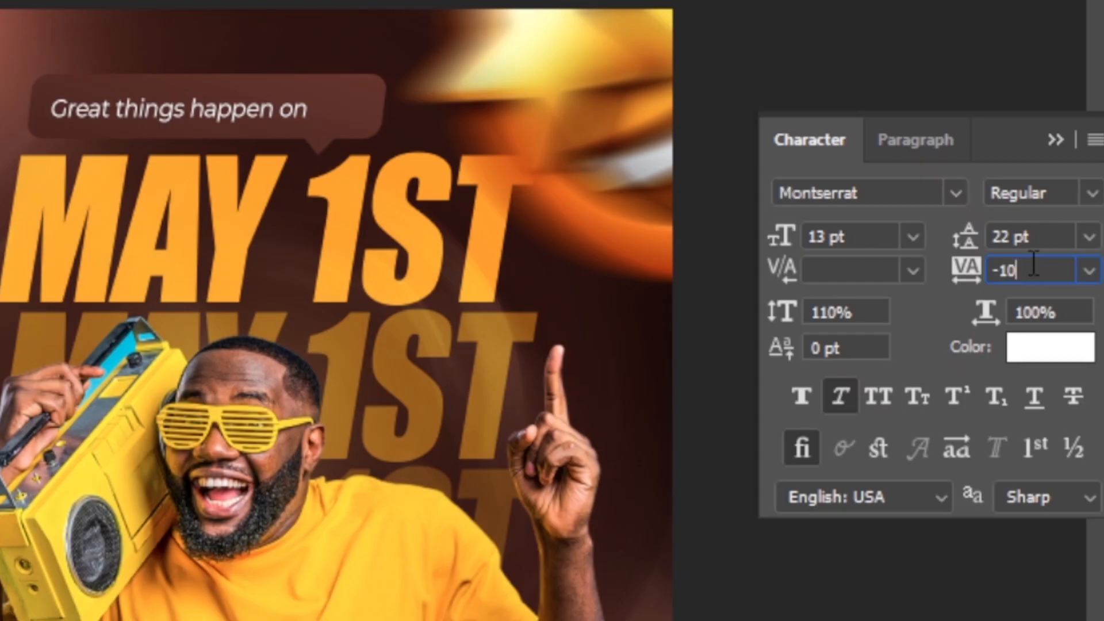
Set the tracking of the speech bubble text to 20.
click(962, 268)
text(20)
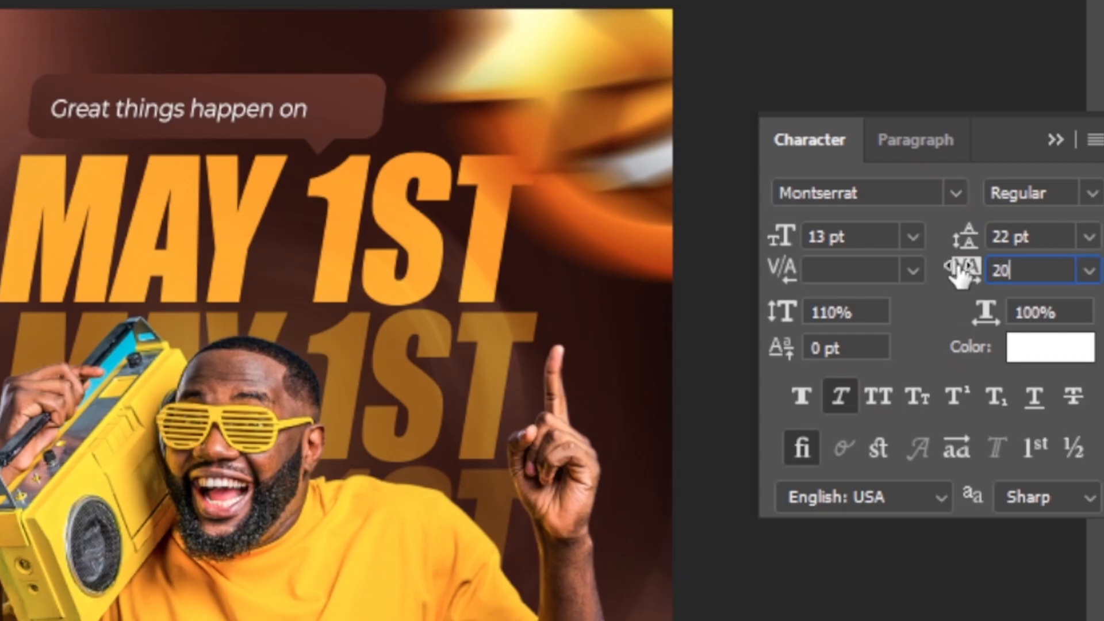
key(Return)
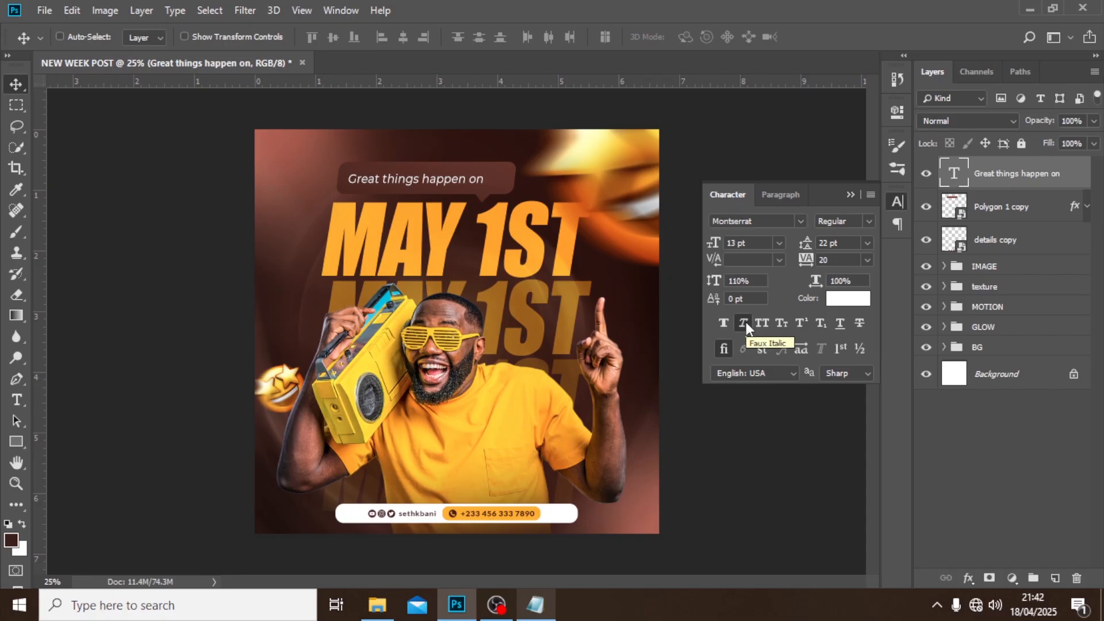
Load the Polygon 1 copy bubble as a selection, centre the text in it vertically and horizontally, and deselect.
ctrl+click(954, 206)
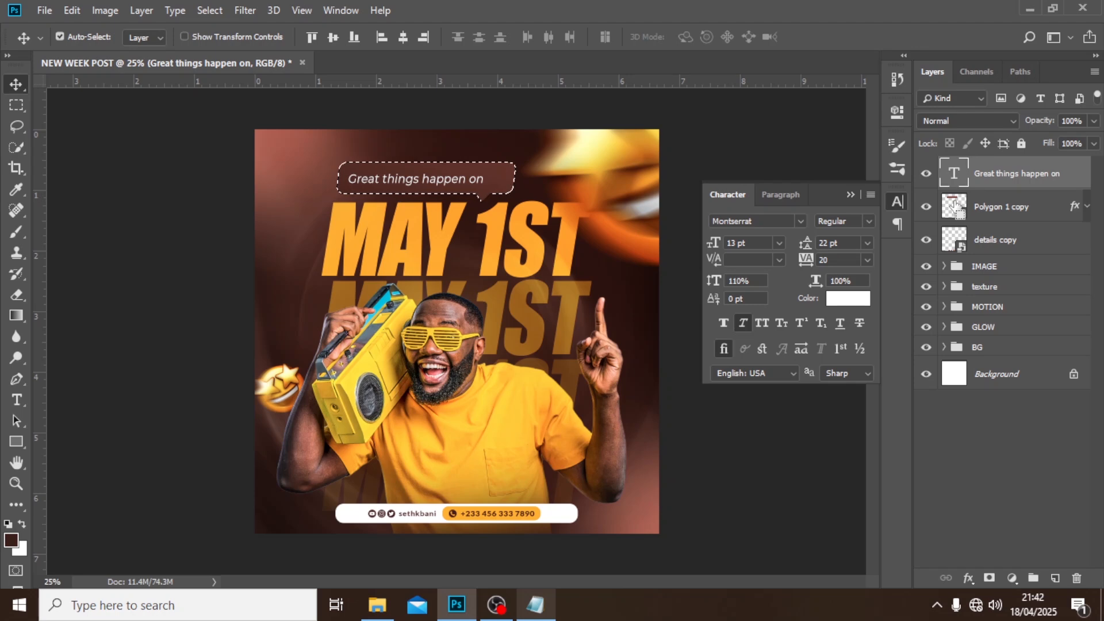
double_click(456, 21)
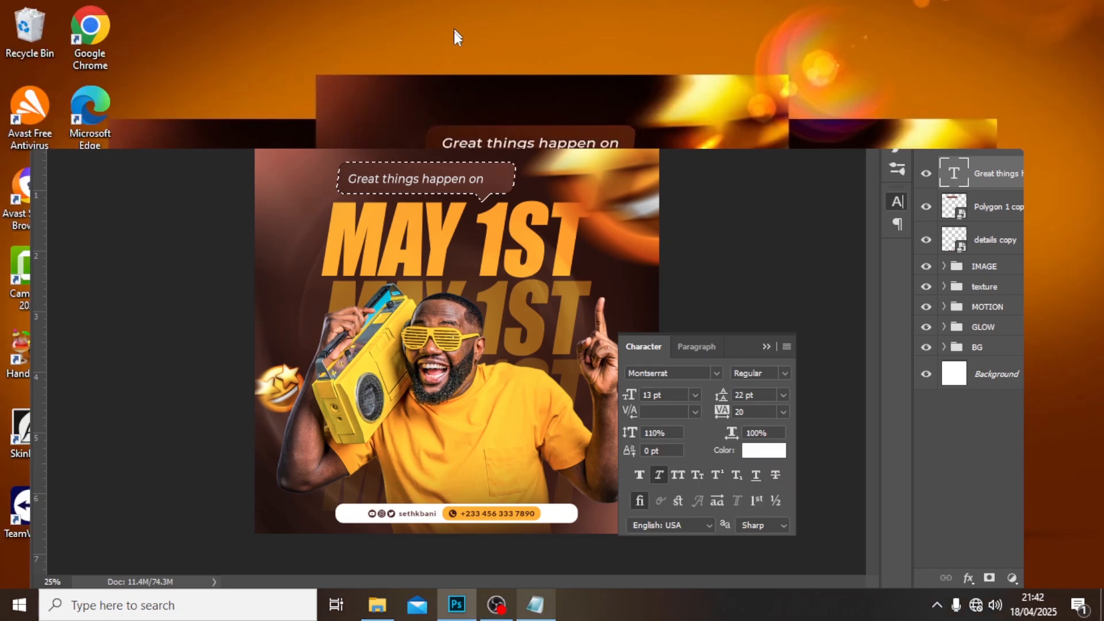
click(370, 210)
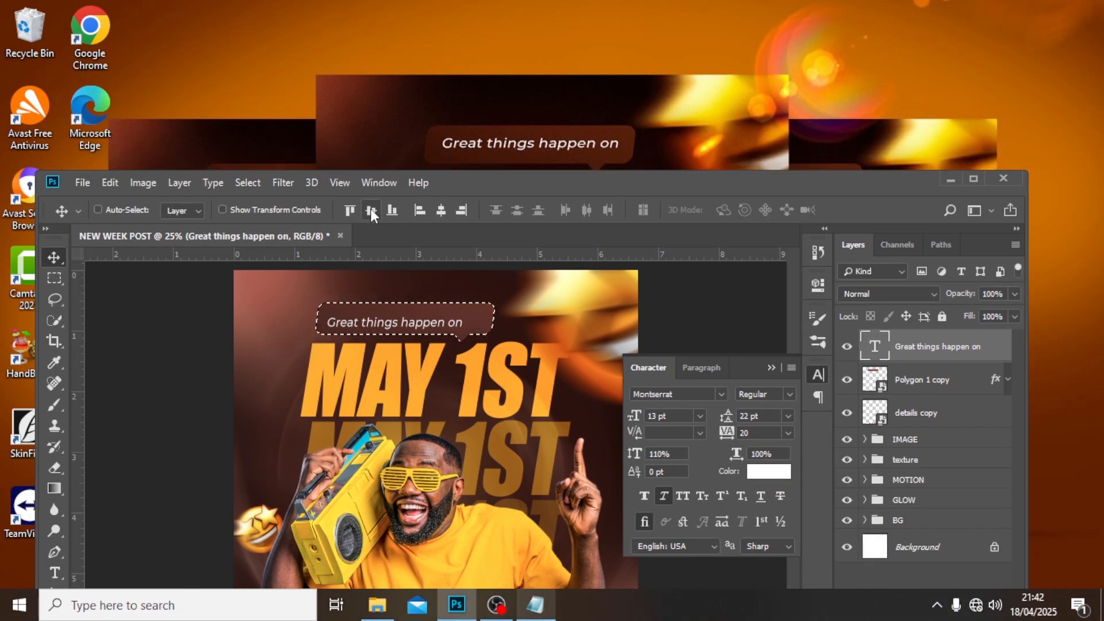
click(441, 210)
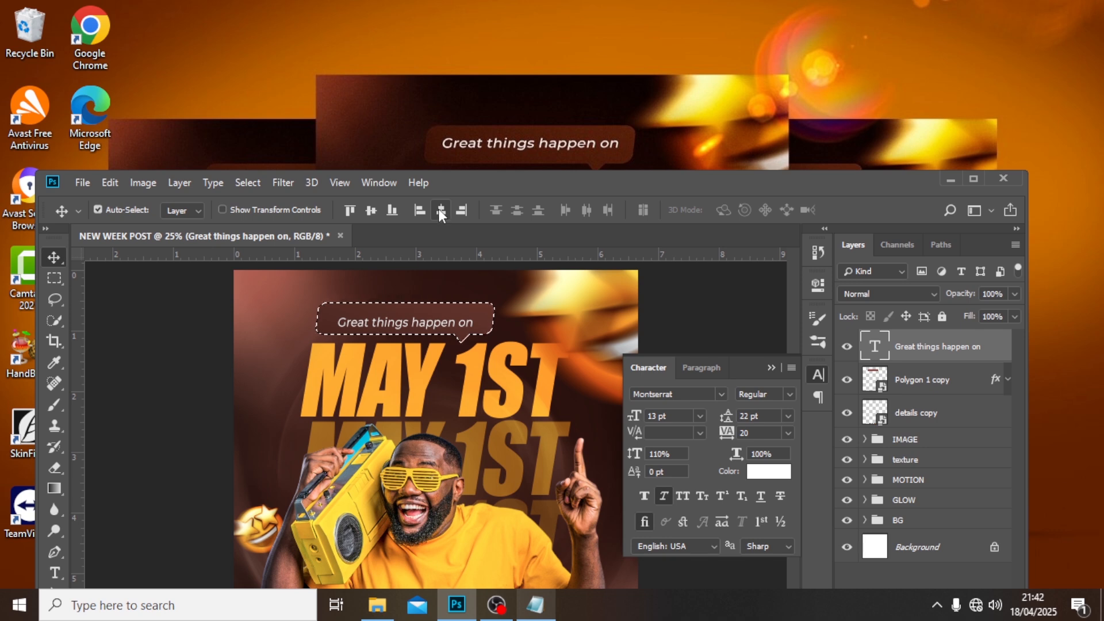
key(ctrl+d)
double_click(494, 177)
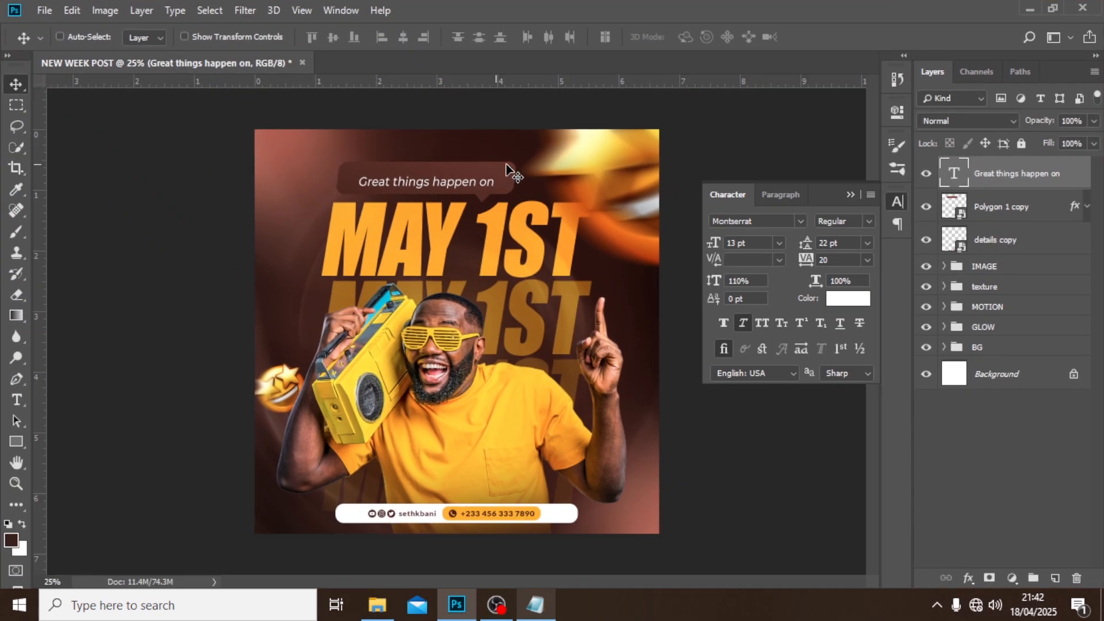
Nudge the "Great things happen on" text up and slightly left so it sits centred in the bubble's body above its tail.
key(shift+Up)
key(shift+Up)
key(shift+Up)
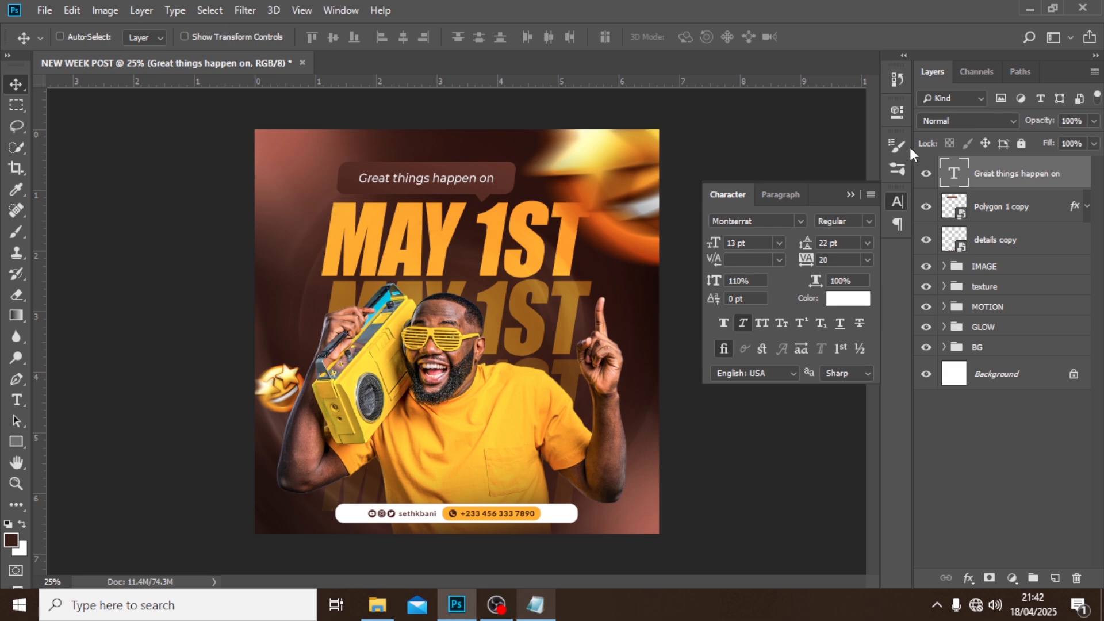
key(shift+Left)
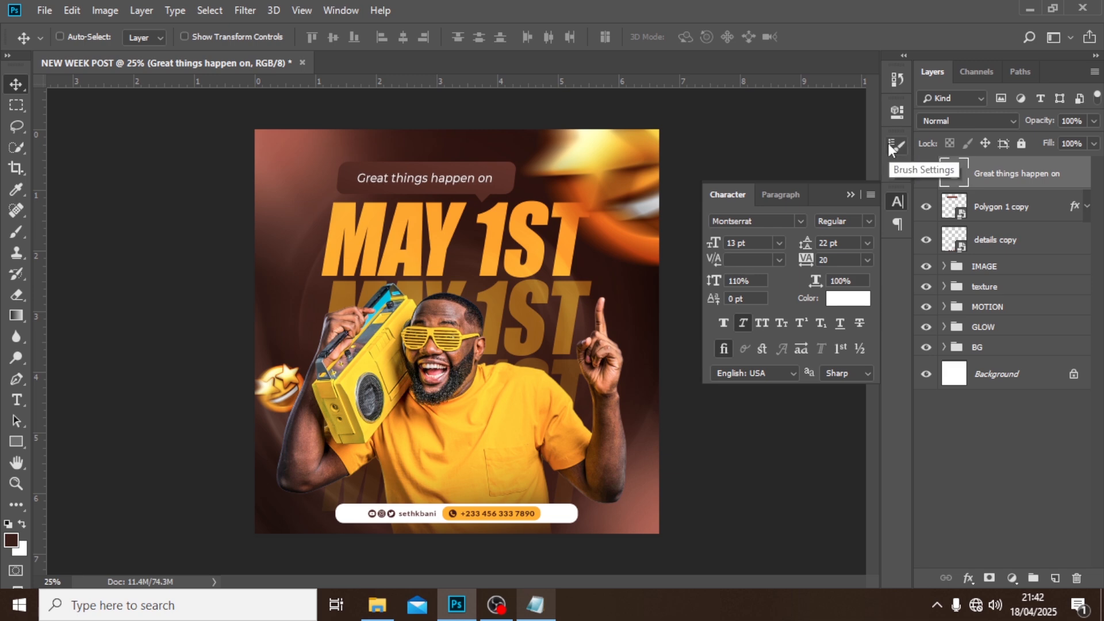
Group the "Great things happen on" text layer with the Polygon 1 copy bubble and name the group "text".
ctrl+click(1005, 210)
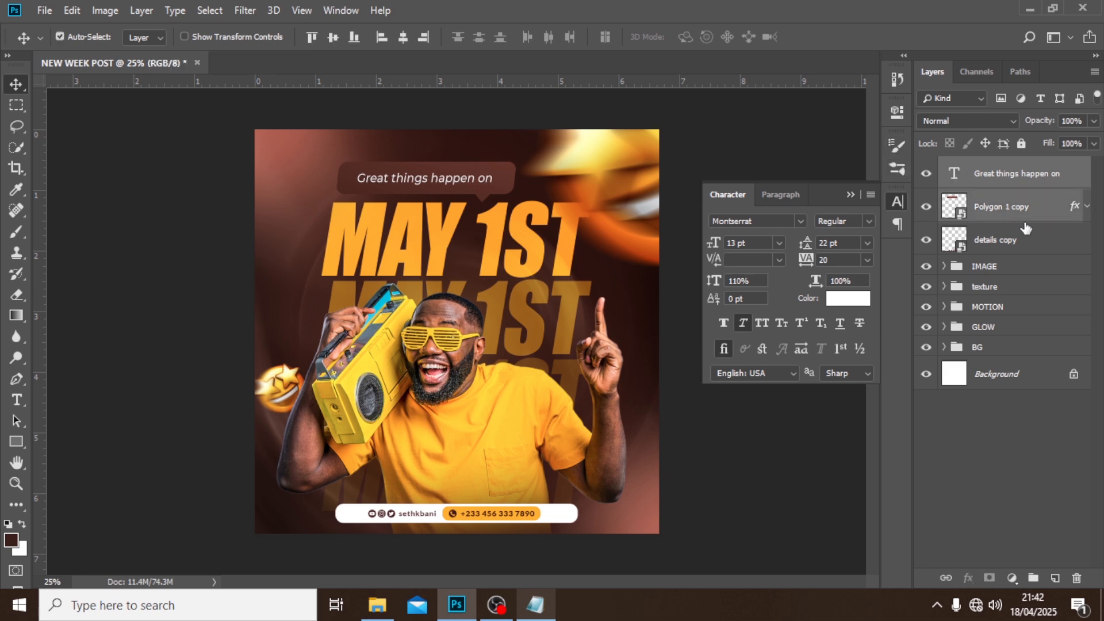
key(ctrl+g)
double_click(986, 166)
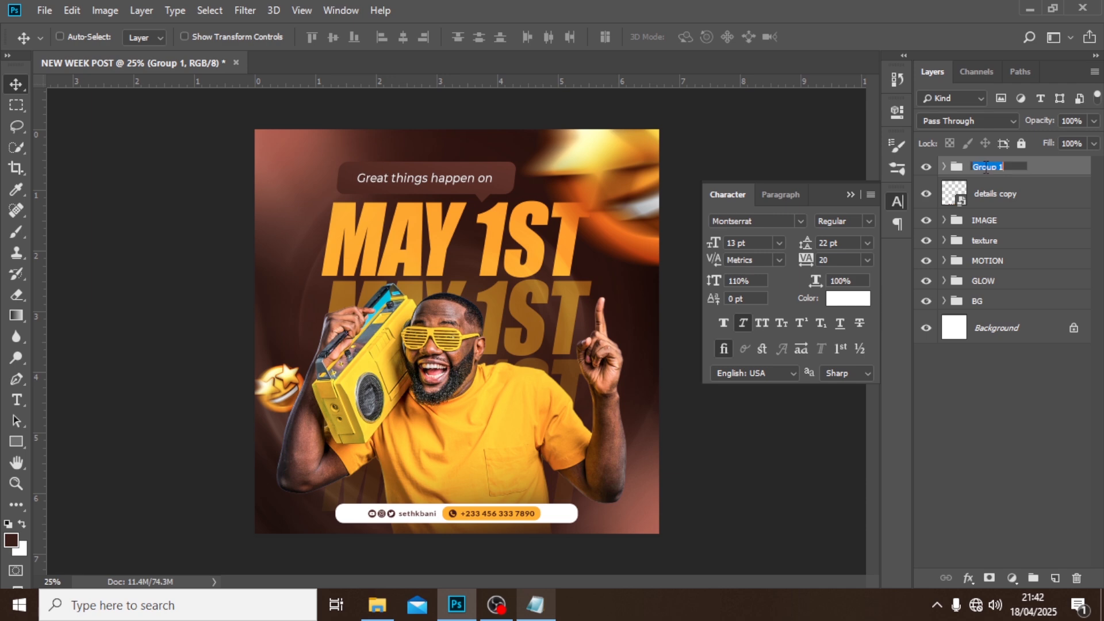
text(text)
key(Return)
Put the details copy layer in its own group named "tel" and collapse the group.
click(991, 197)
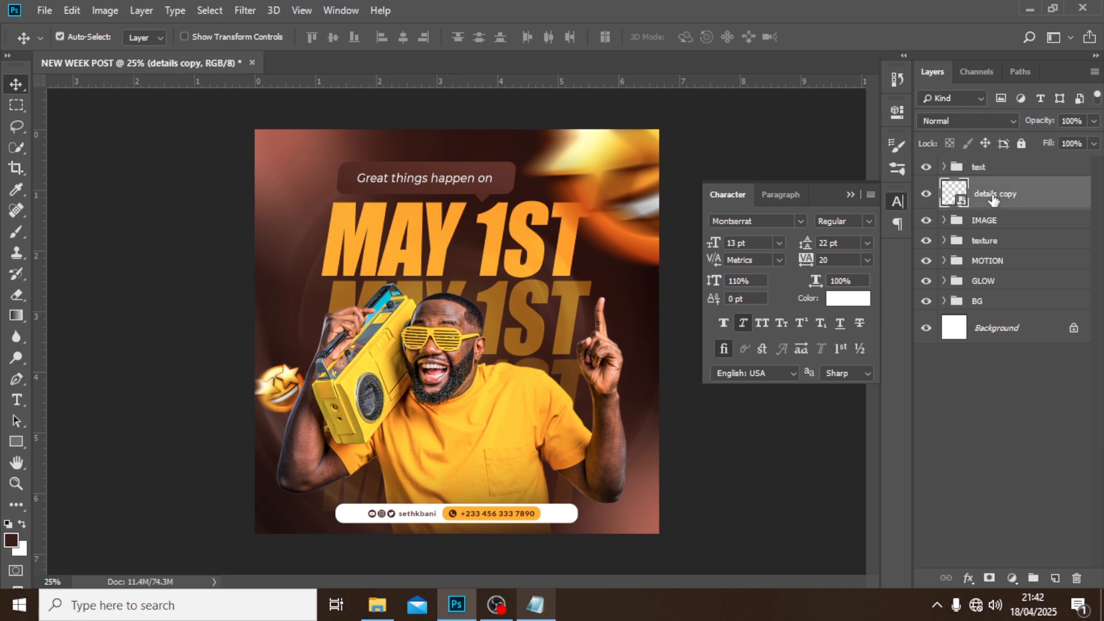
key(ctrl+g)
double_click(986, 187)
text(t)
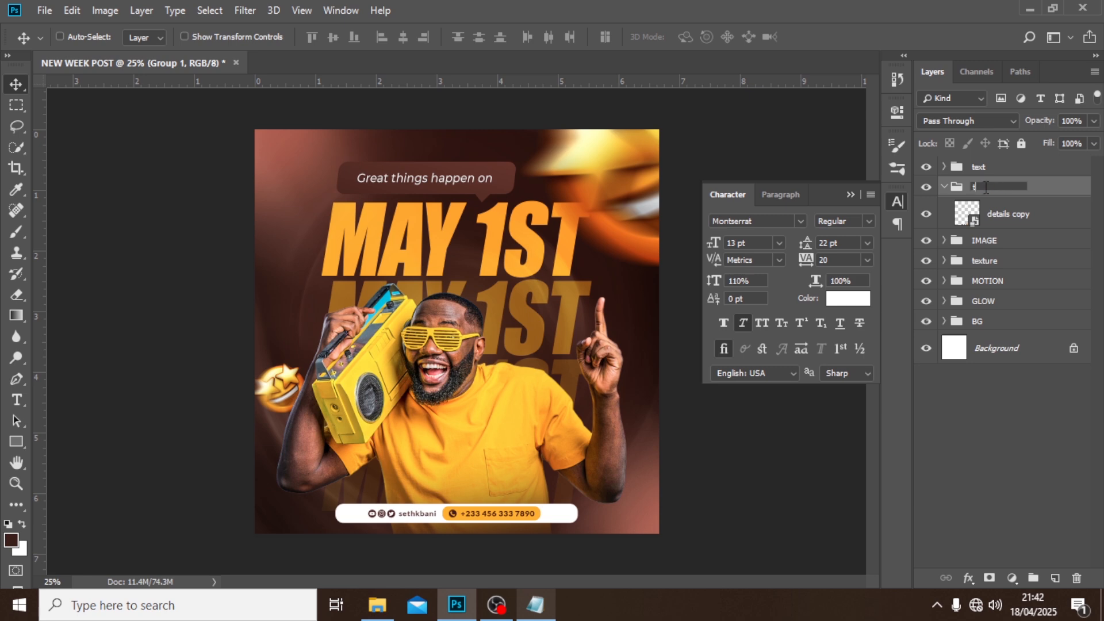
text(el)
key(Return)
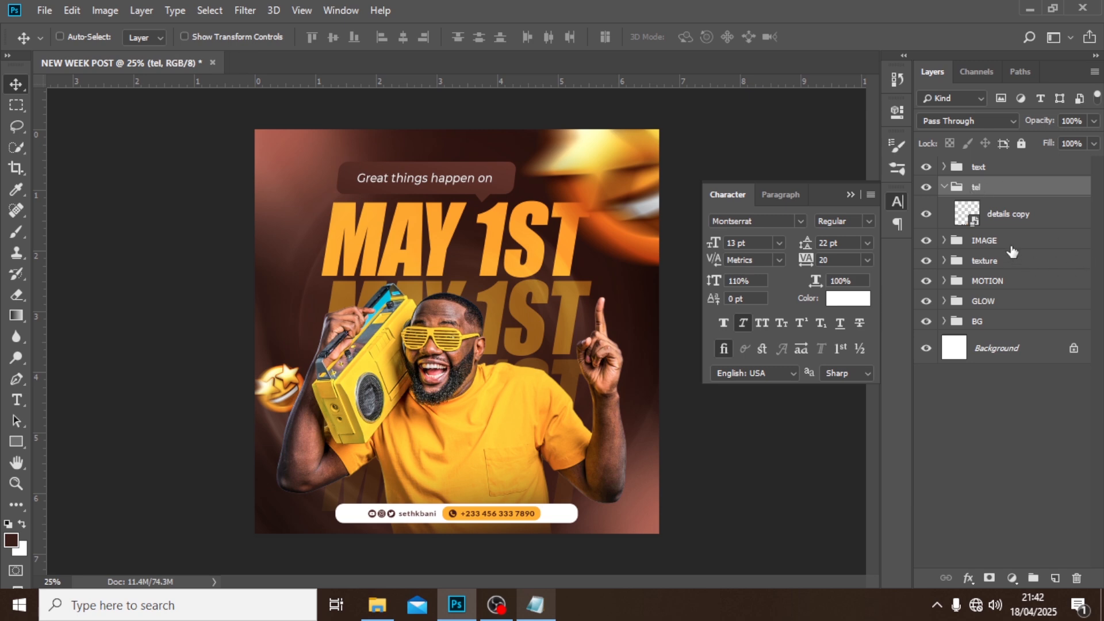
click(944, 187)
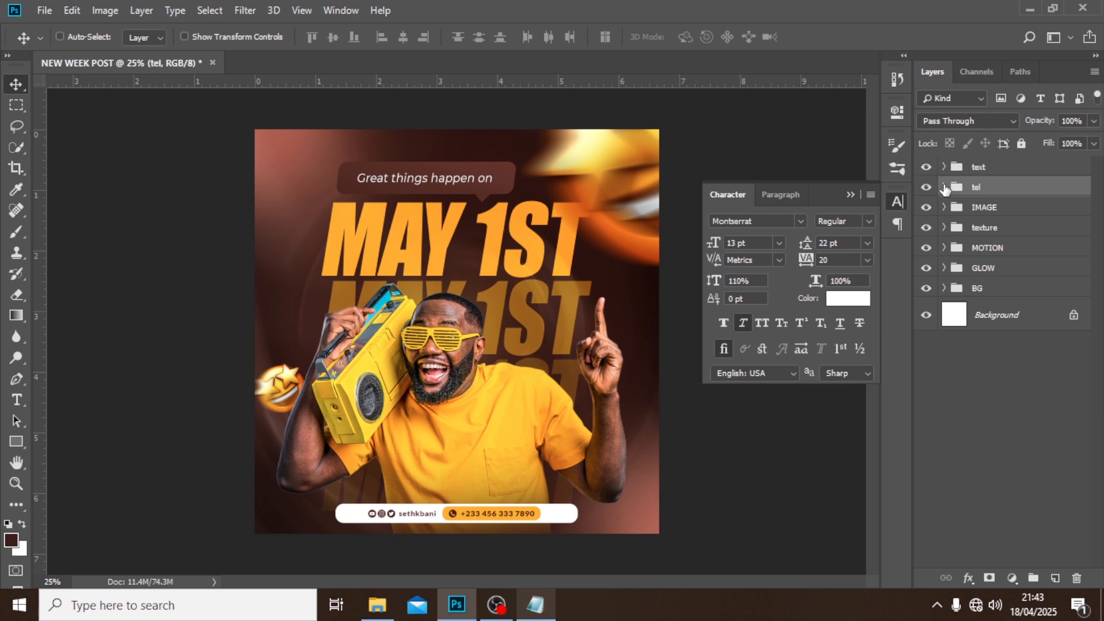
Stamp all visible layers into a new layer above the text group and convert it to a smart object.
key(ctrl+alt+shift+e)
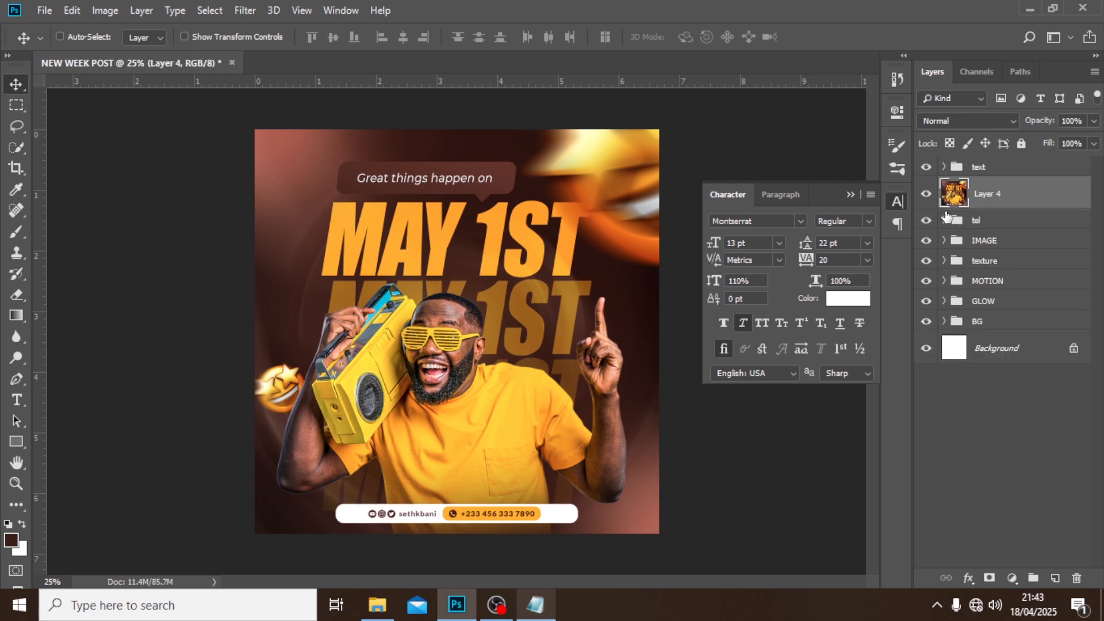
drag(972, 203, 987, 162)
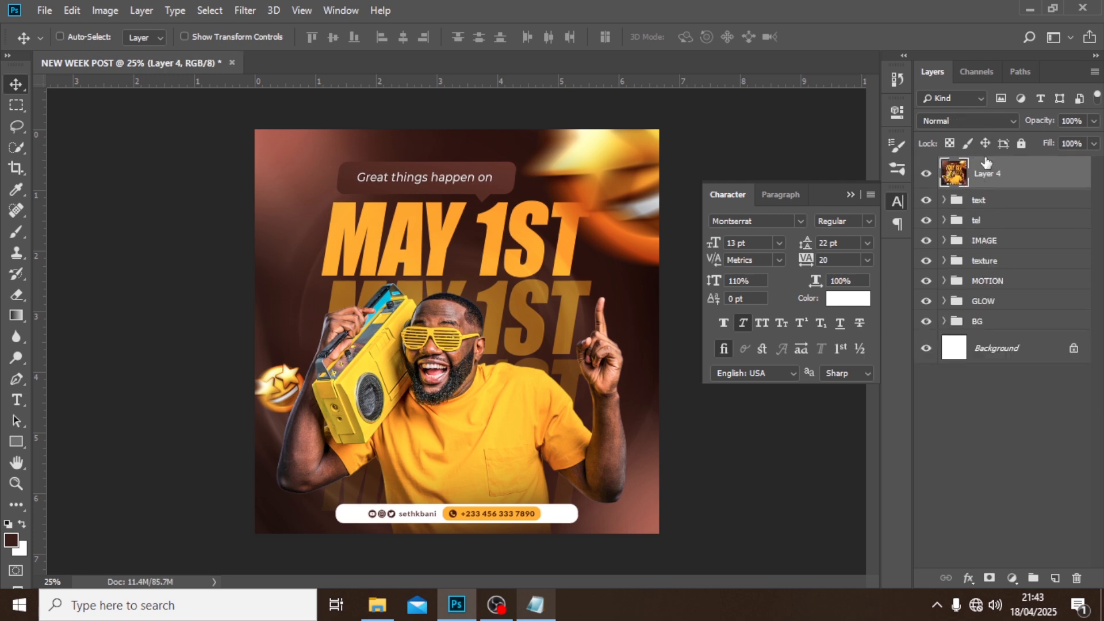
right_click(1011, 178)
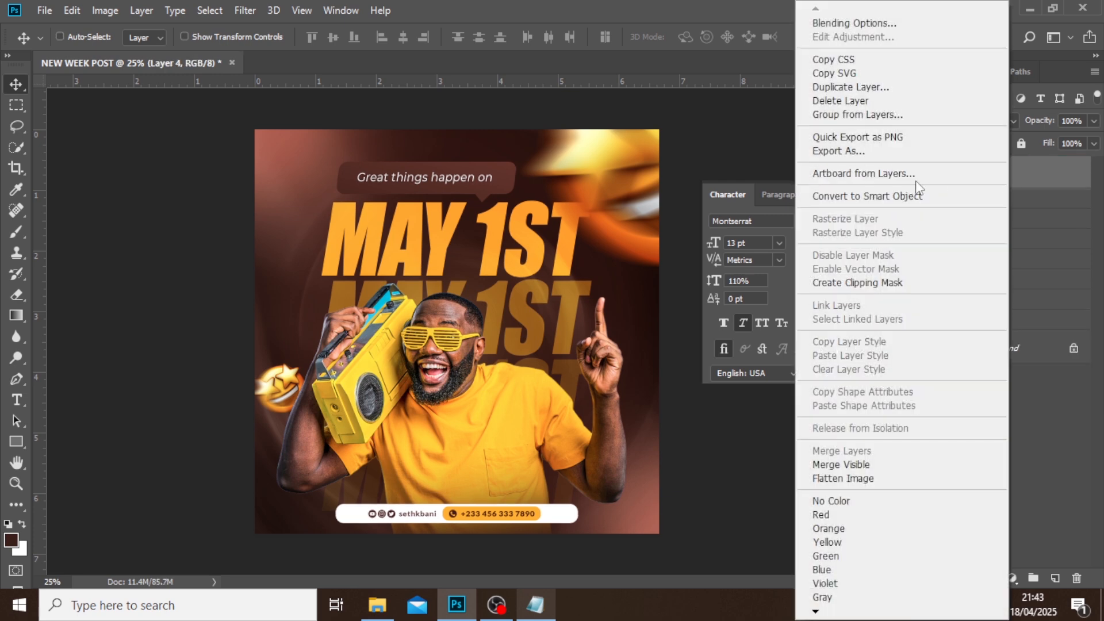
click(879, 198)
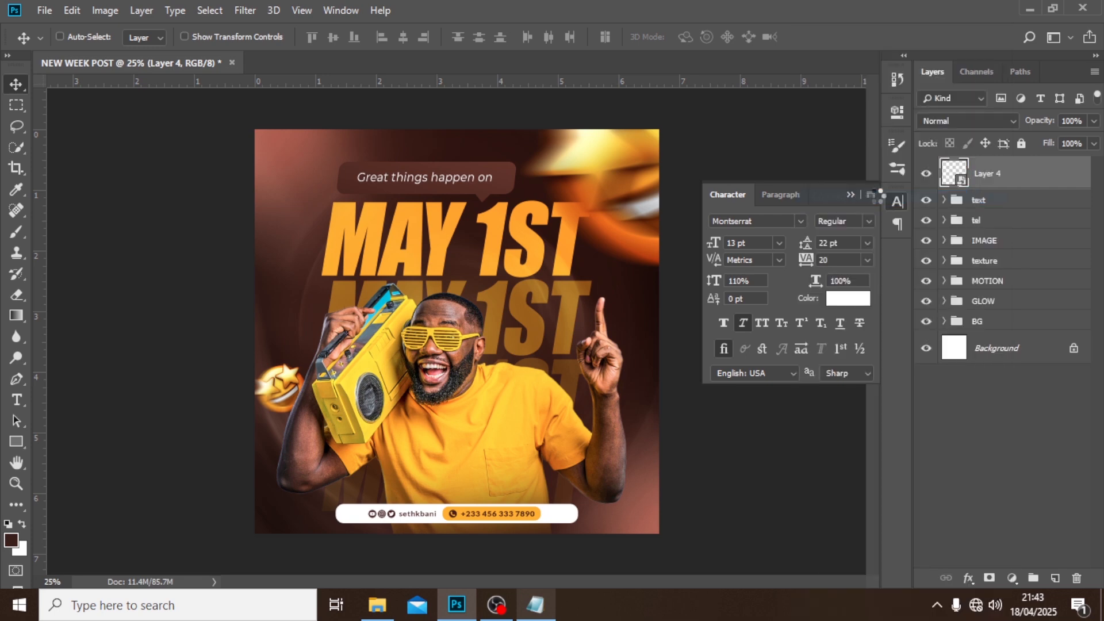
Start the Camera Raw Filter on the stamped Layer 4 and set Contrast to 18.
click(245, 10)
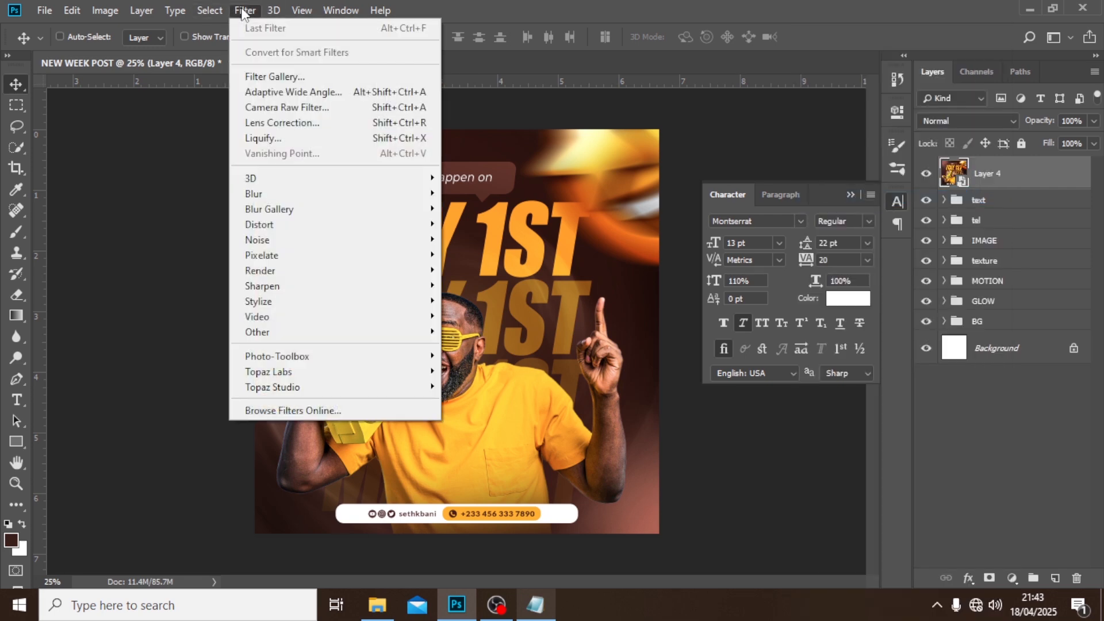
click(263, 110)
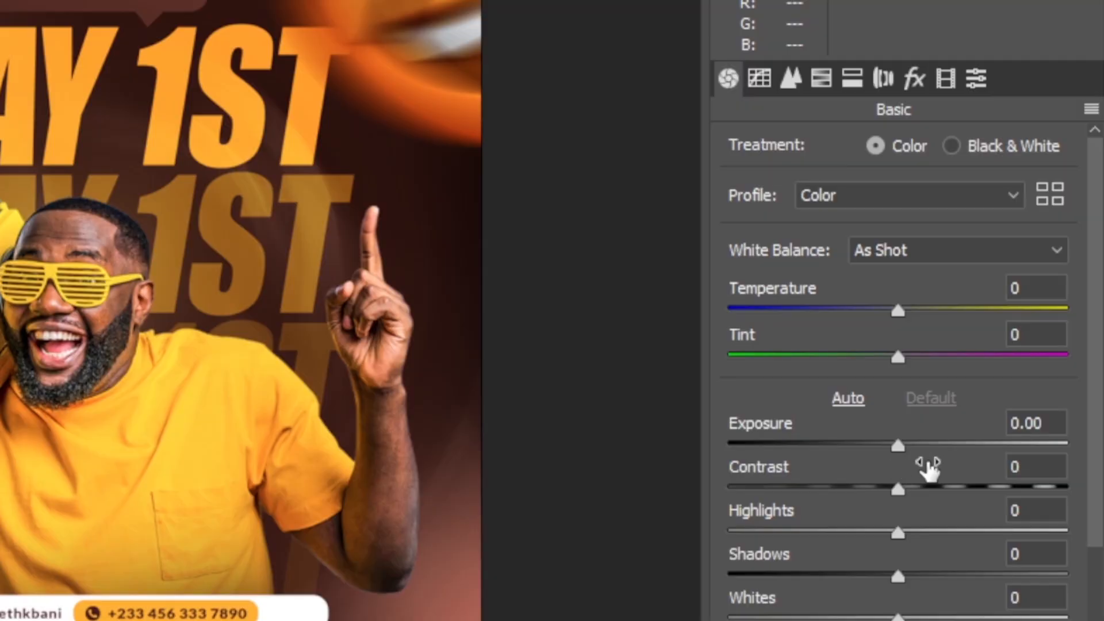
click(1029, 467)
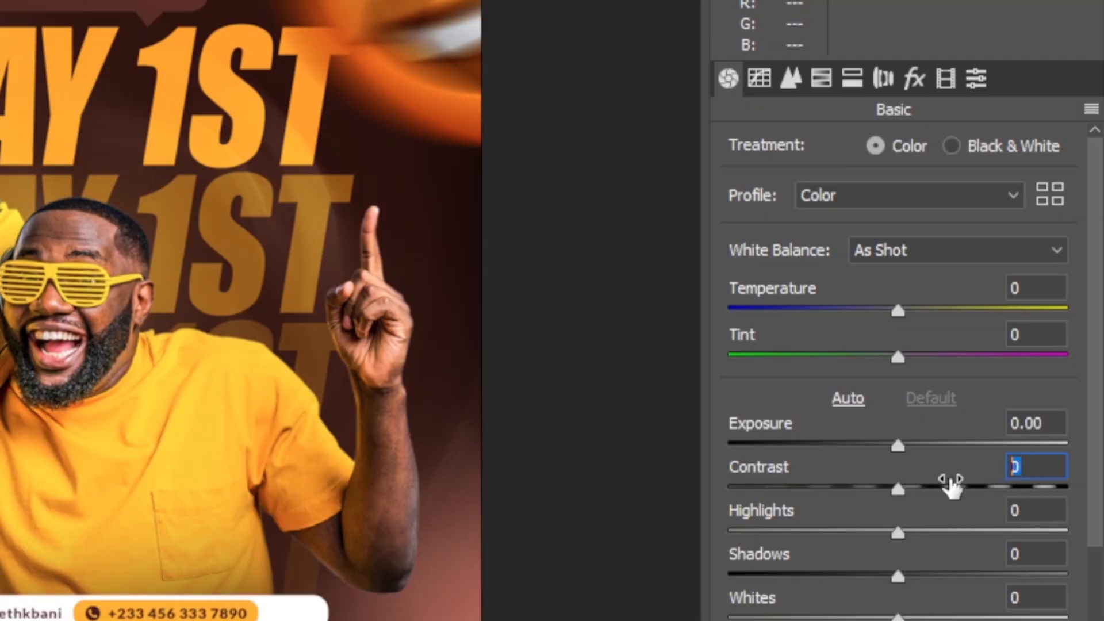
text(18)
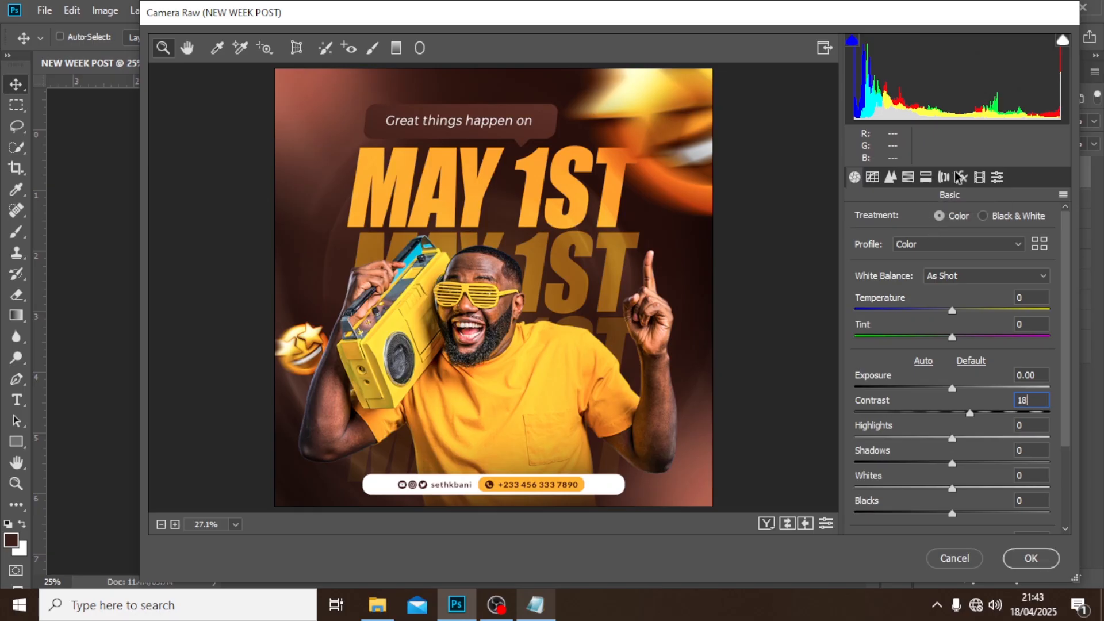
Set the Camera Raw grain amount to 23 and post-crop vignetting amount to -11, and apply the filter to Layer 4.
click(915, 78)
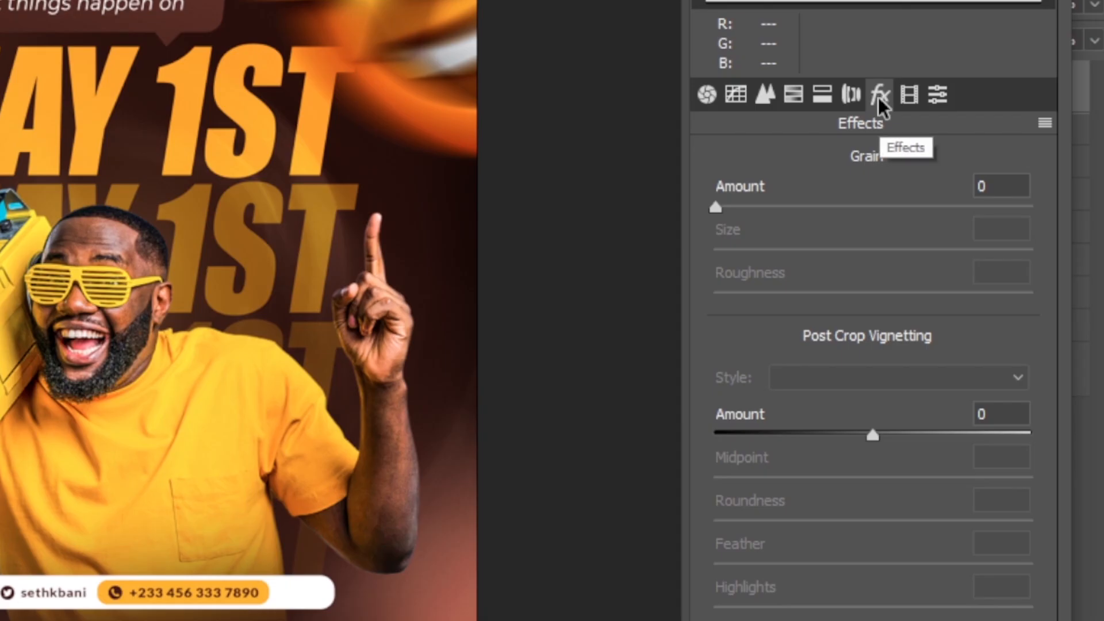
click(984, 185)
text(23)
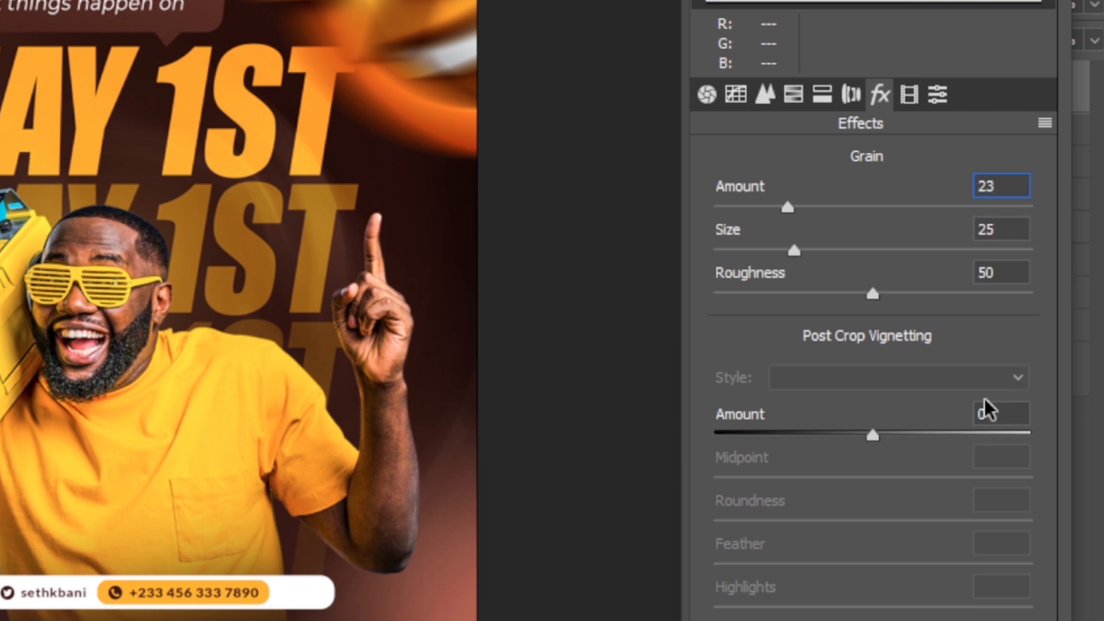
click(989, 414)
text(-11)
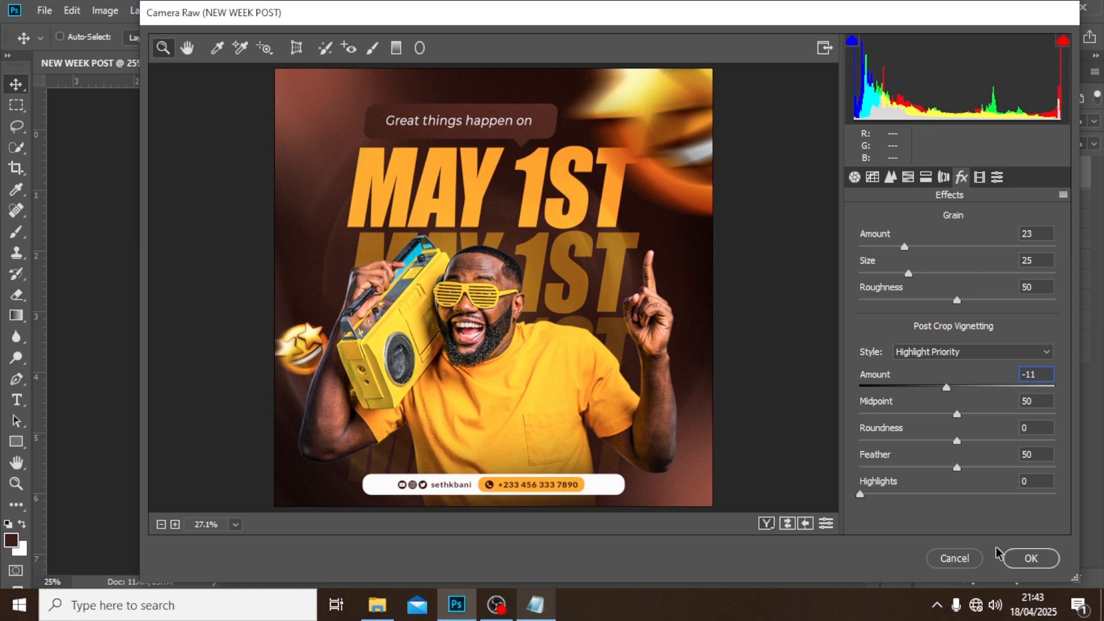
click(1013, 557)
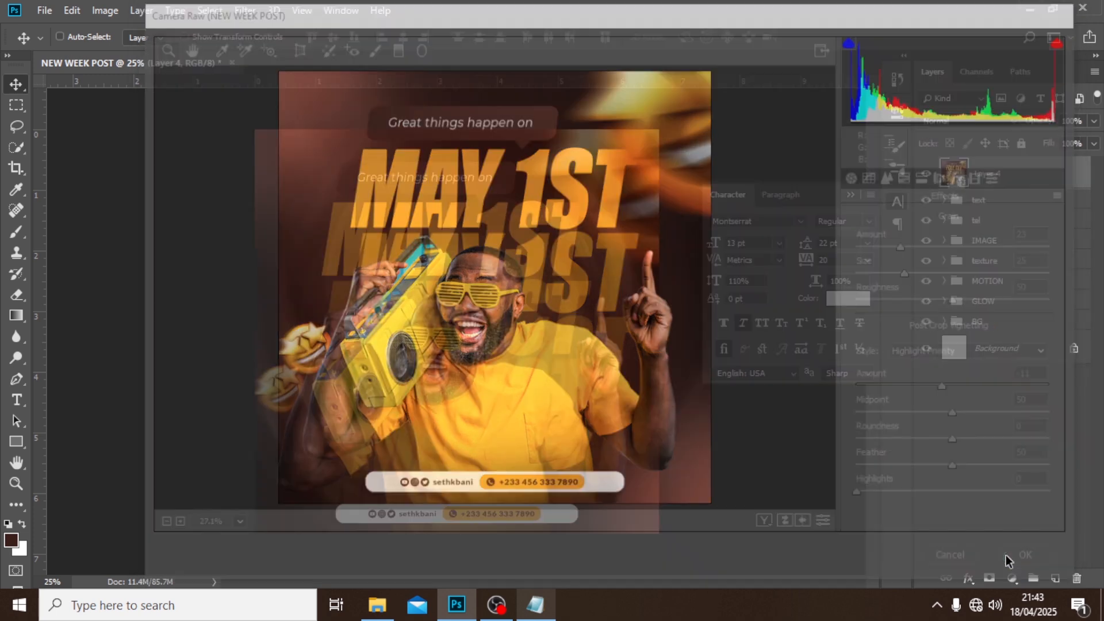
Compare the design with Layer 4 hidden and shown, and collapse the layer's smart filter list.
click(925, 174)
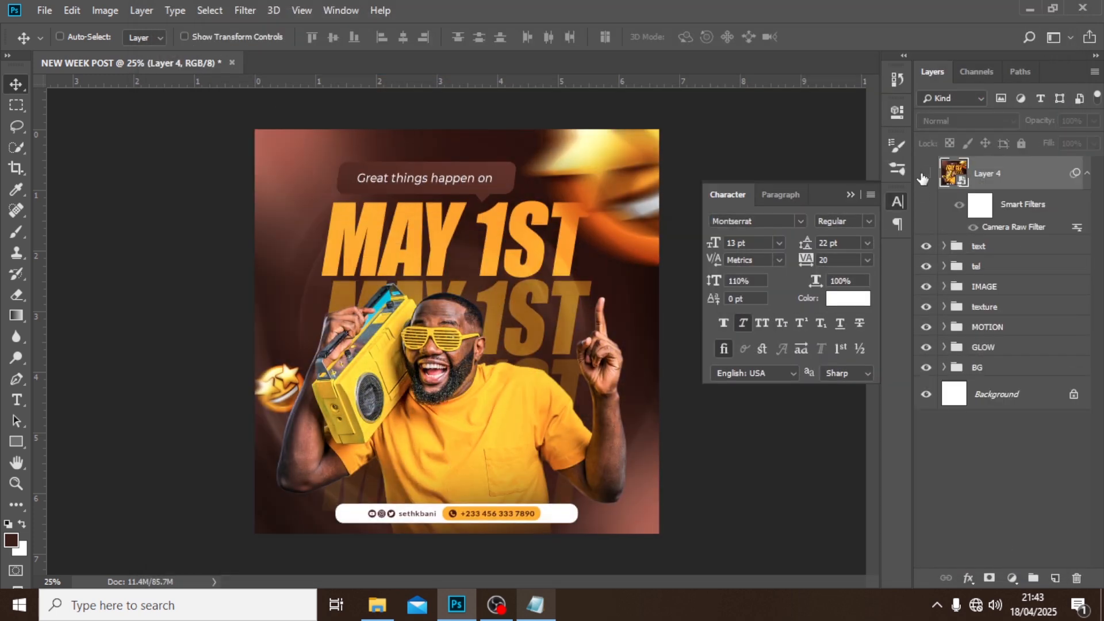
click(925, 174)
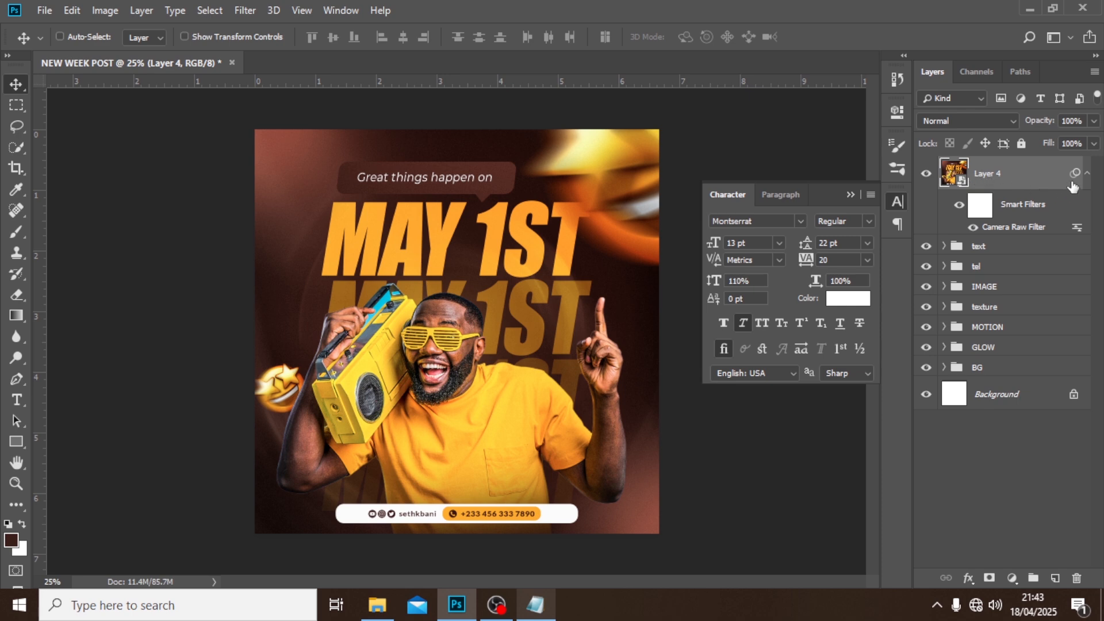
click(1087, 175)
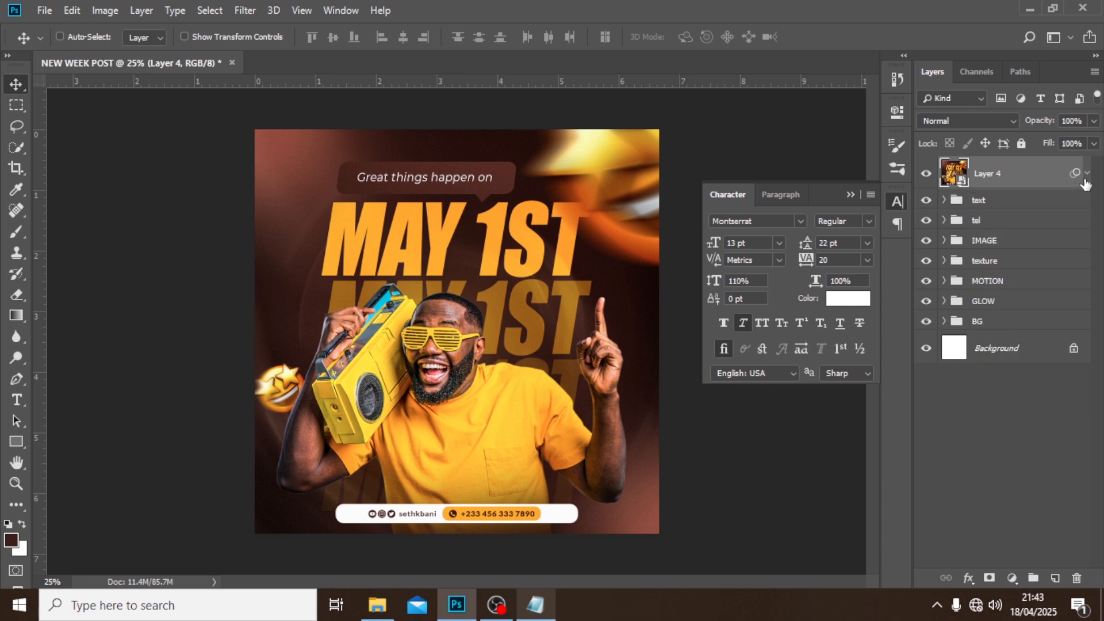
Add a Gradient Map adjustment layer above Layer 4 and set the gradient's starting color stop to #5e3a31.
click(1013, 578)
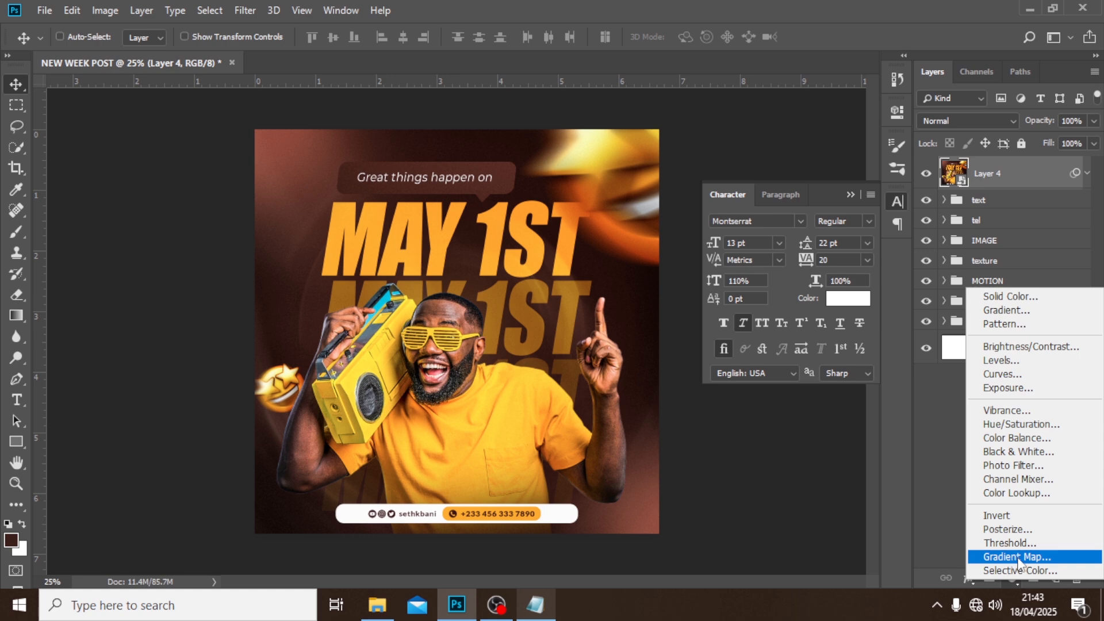
click(1018, 558)
click(772, 164)
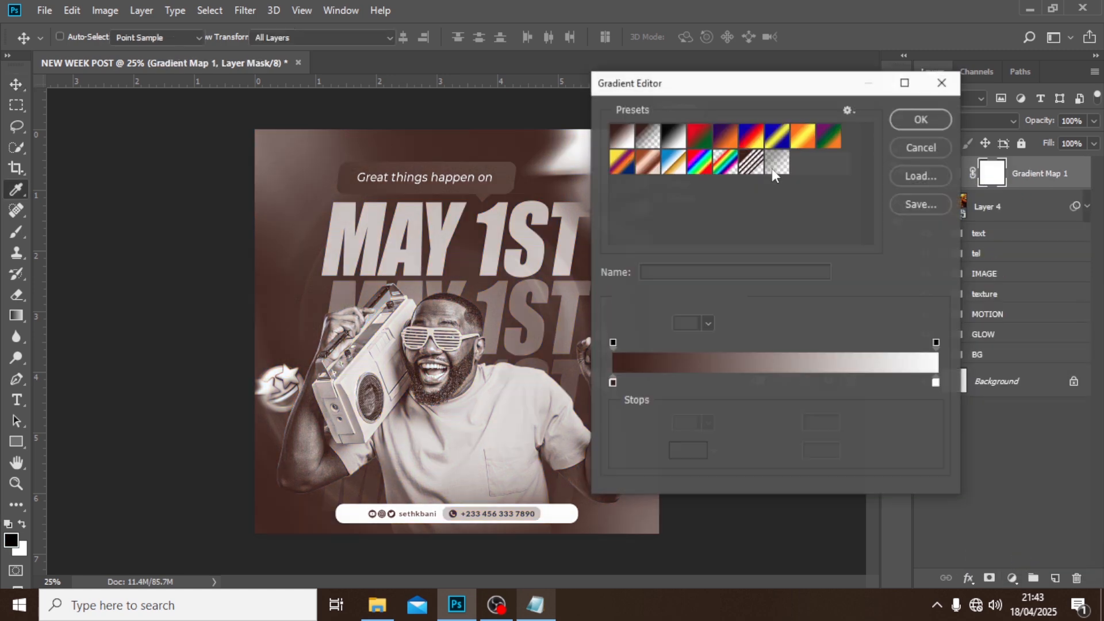
double_click(613, 378)
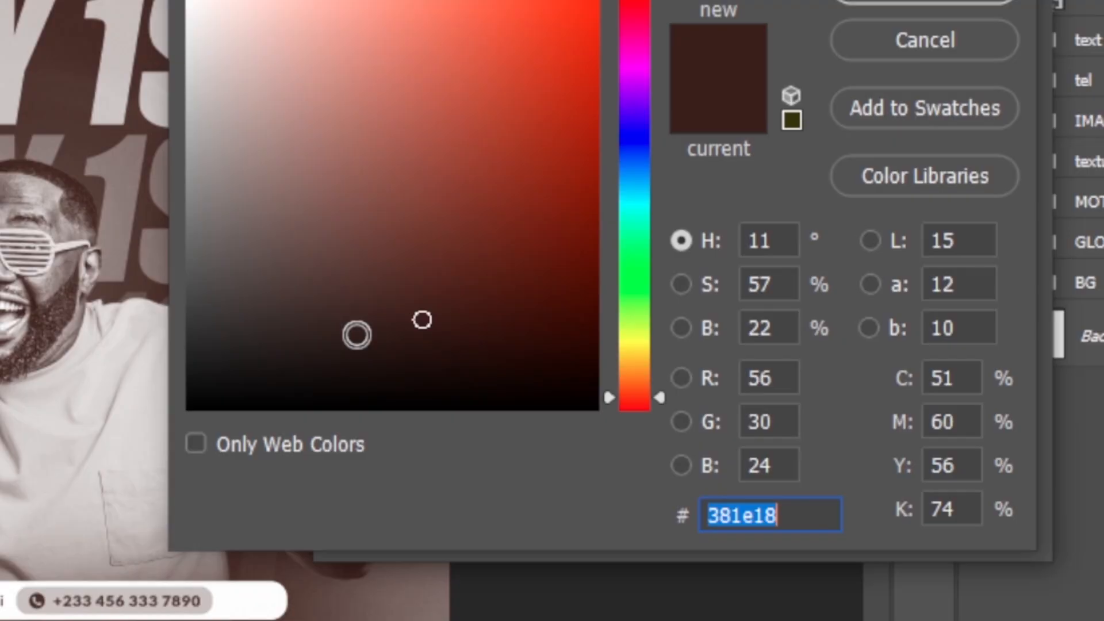
text(5e)
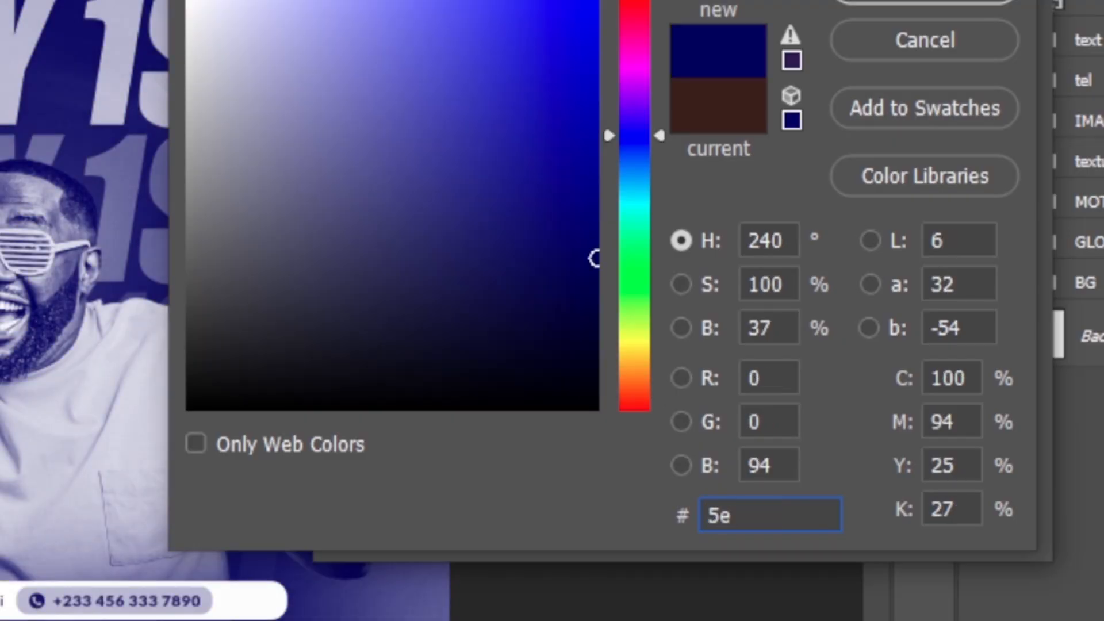
text(3a)
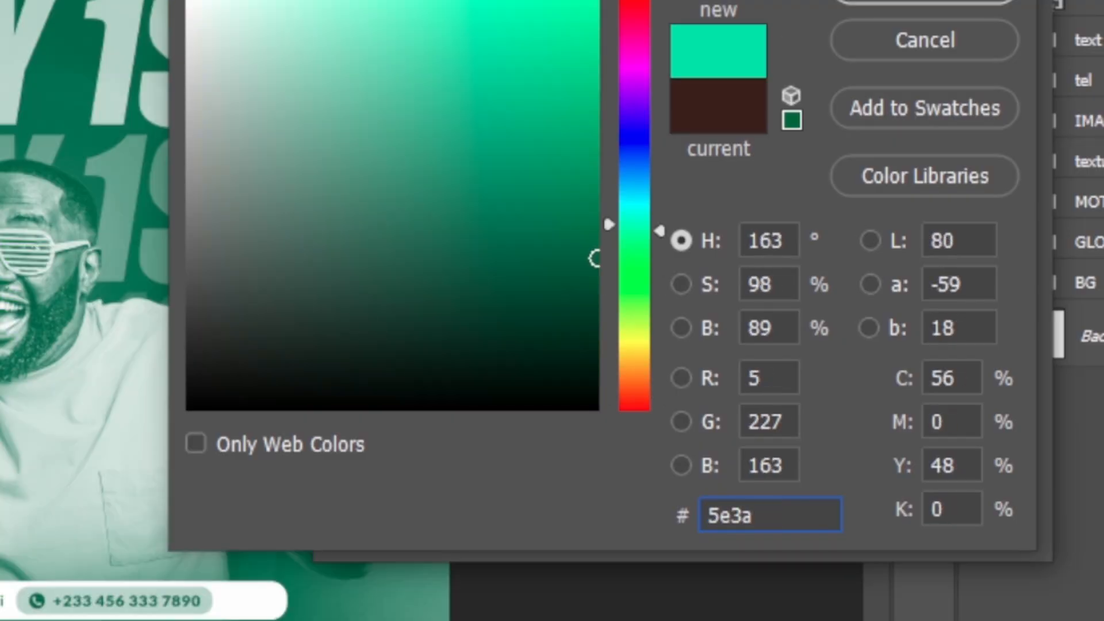
text(31)
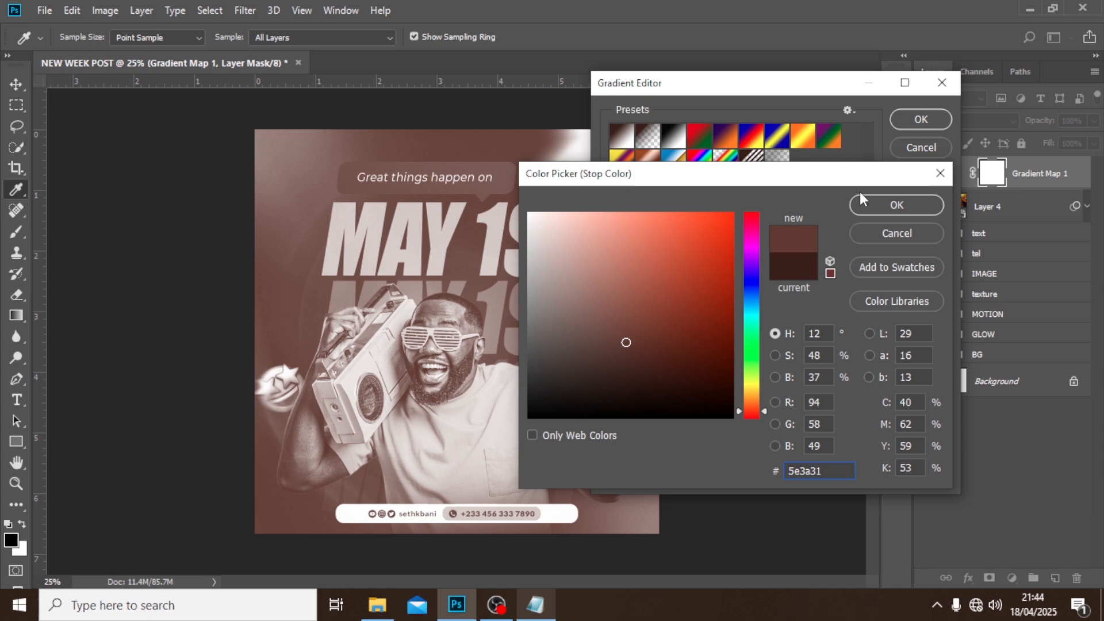
click(897, 203)
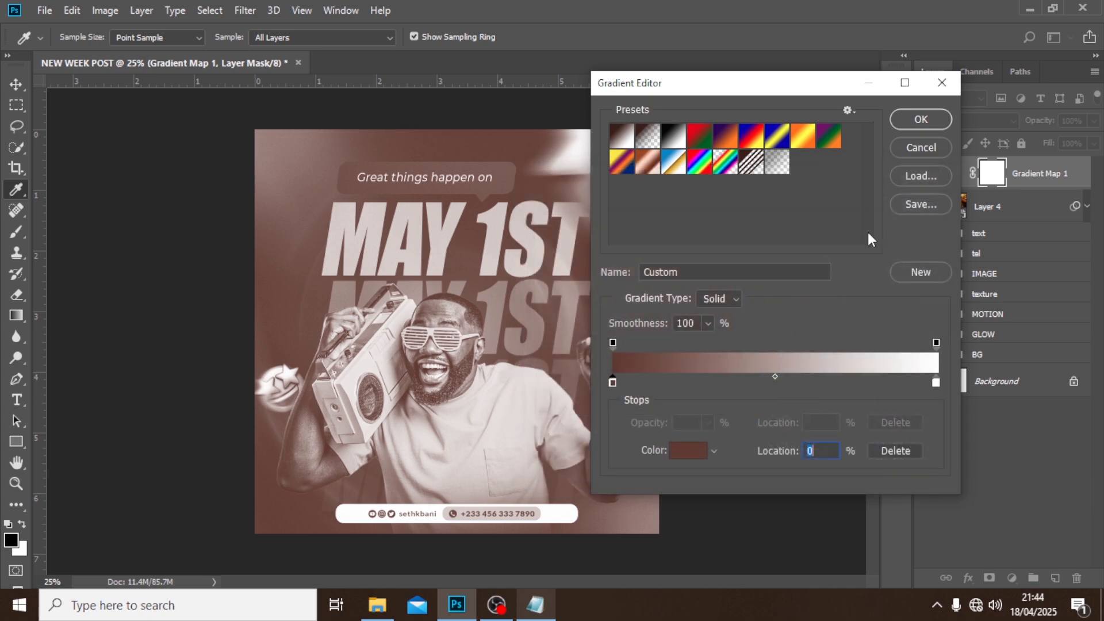
Set the gradient map's end color stop to #ffc590 and accept the custom gradient.
click(936, 382)
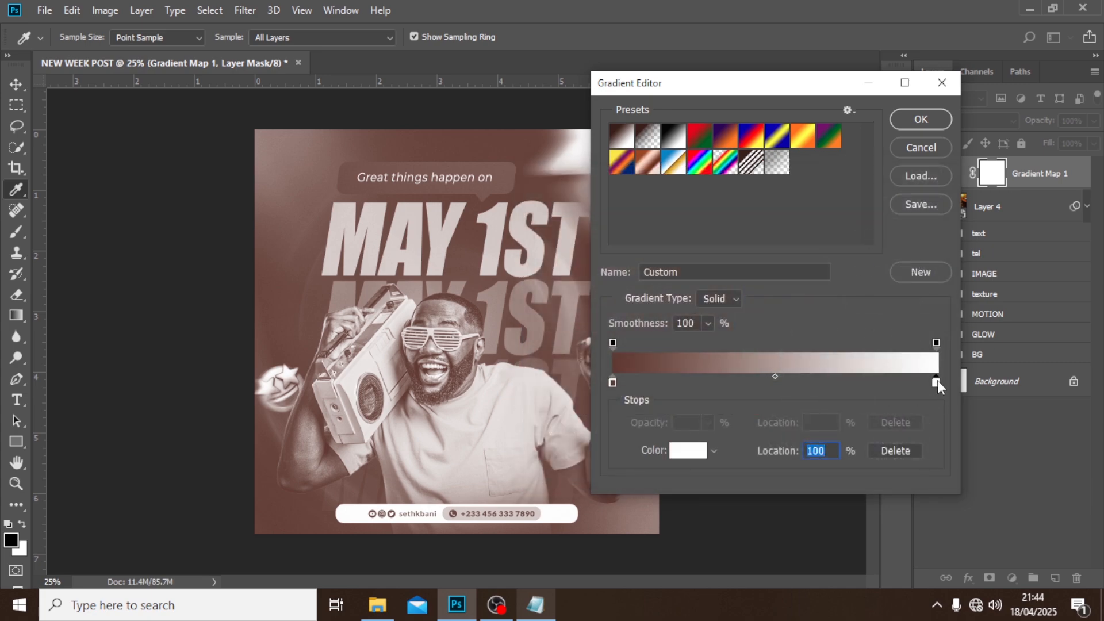
double_click(937, 382)
text(ff)
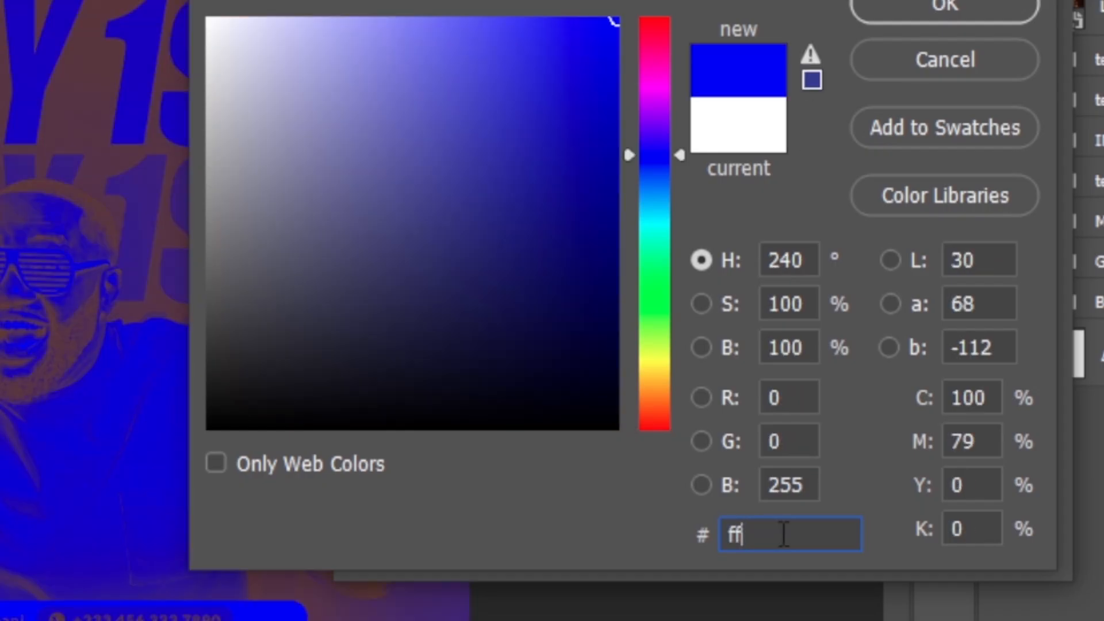
text(c59)
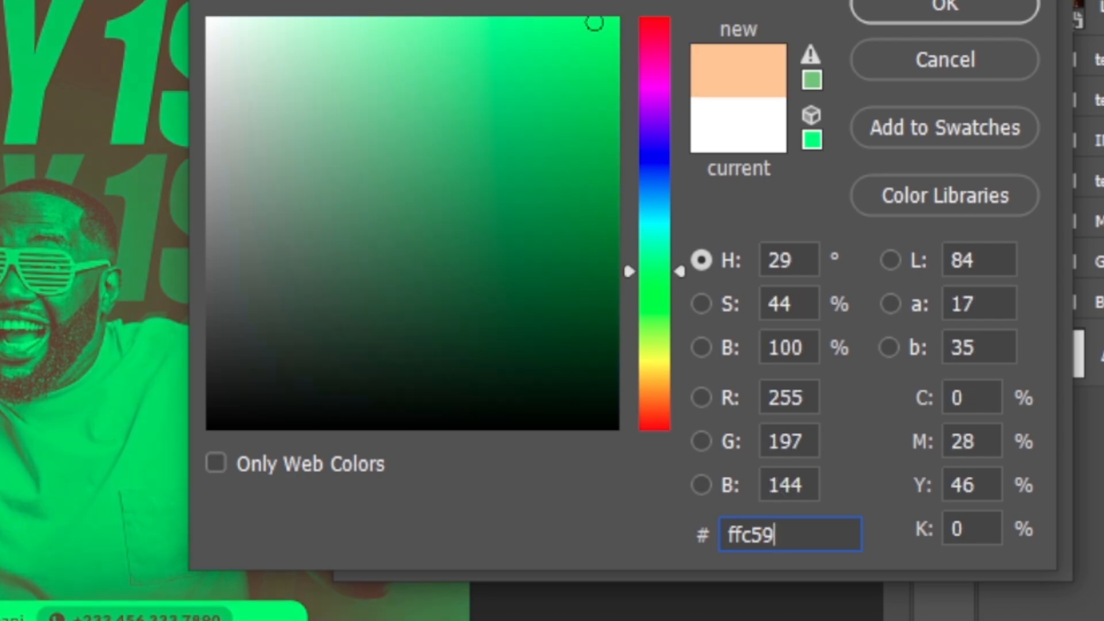
text(0)
click(881, 15)
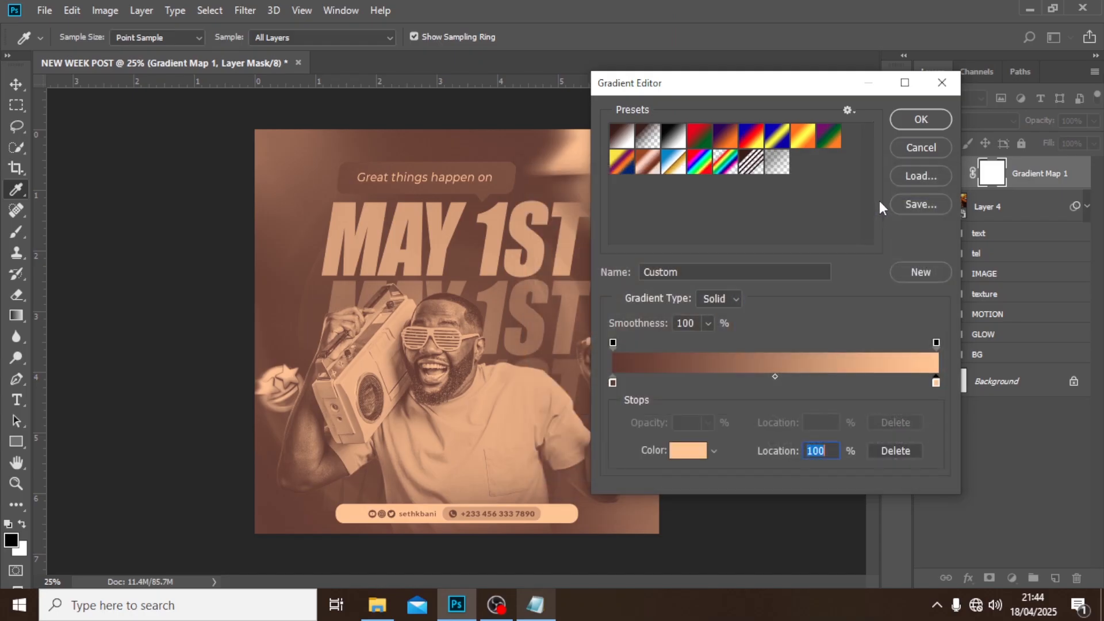
click(912, 122)
Set the Gradient Map layer's blend mode to Soft Light and collapse its properties.
click(936, 123)
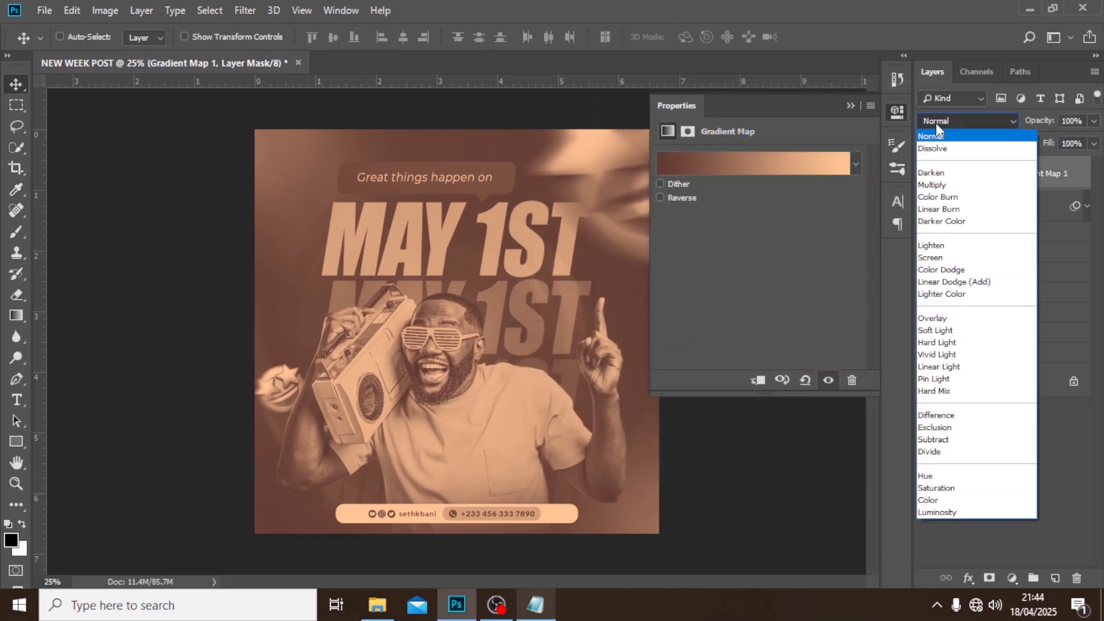
click(936, 331)
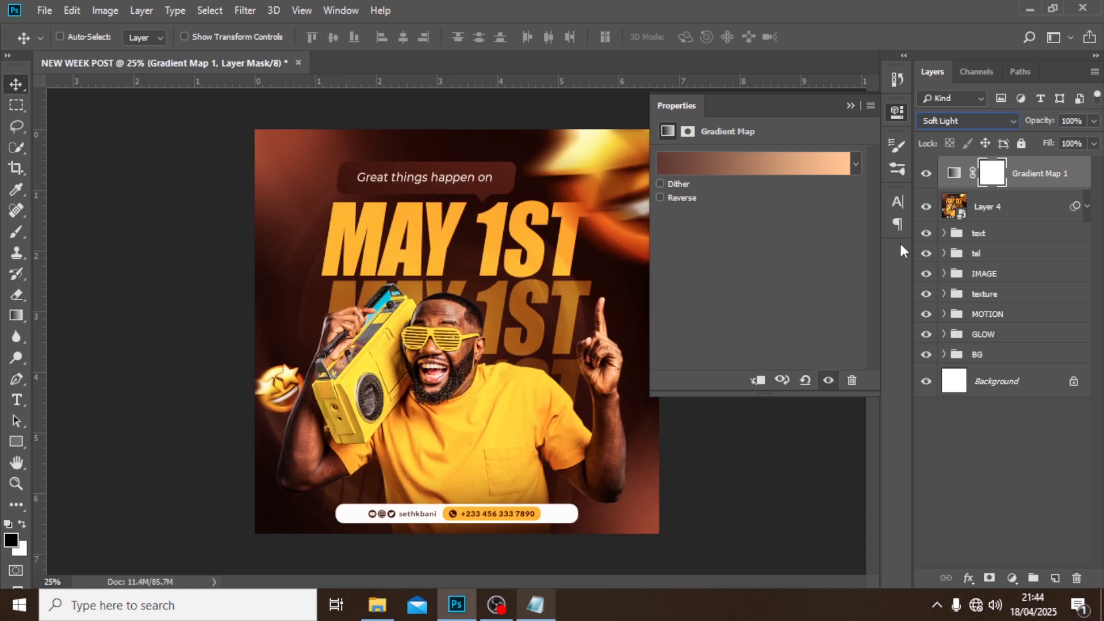
click(852, 106)
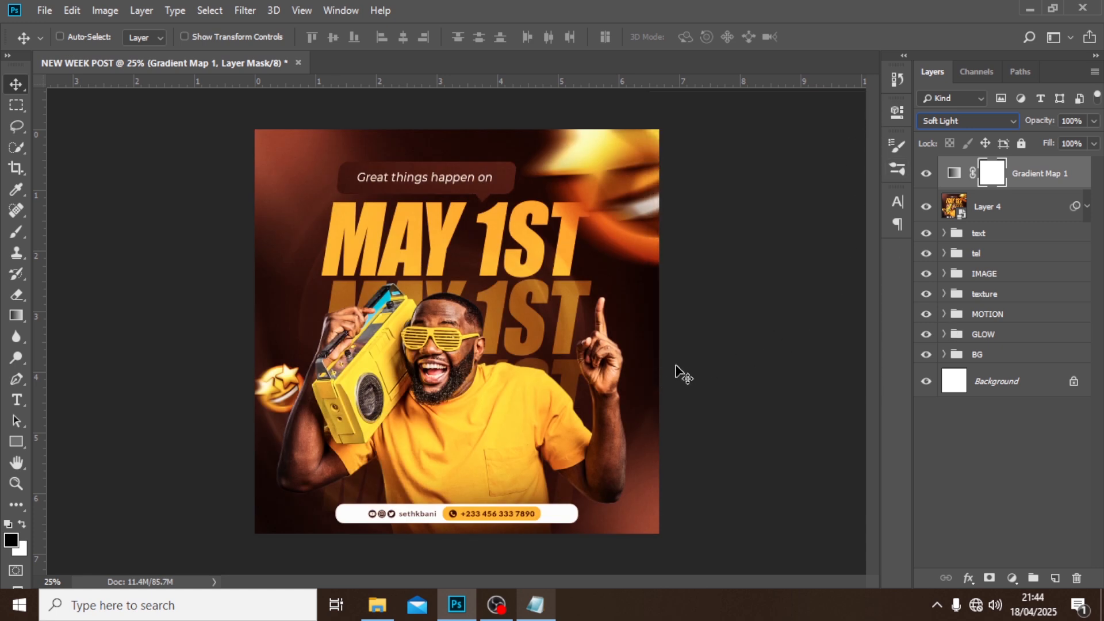